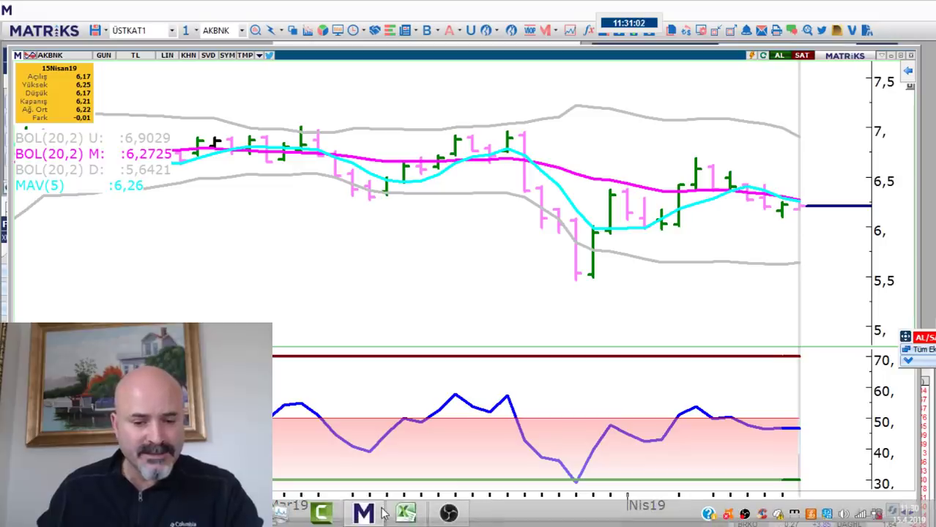
- Switch to the HİSSE workbook in Excel, check the daily ZAYIF UZAK DURMALI support level in K8, and return to Matriks
click(405, 516)
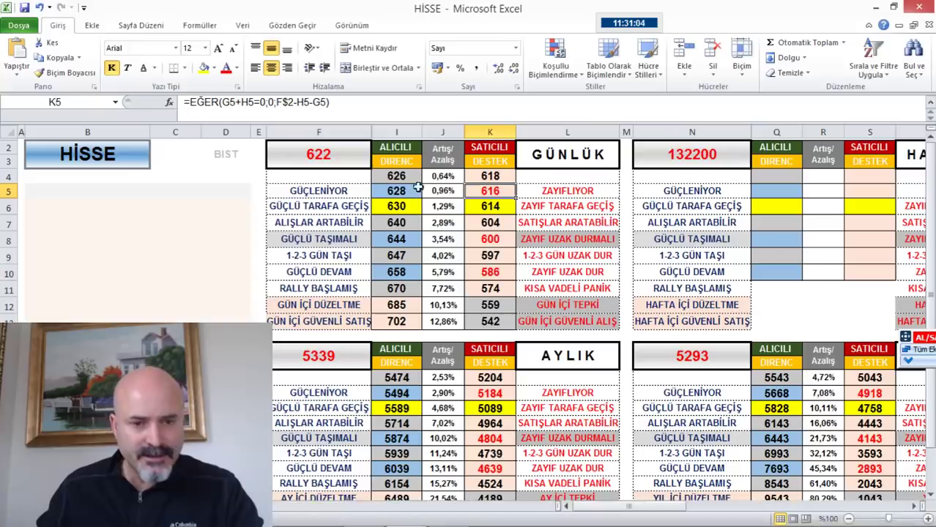
click(491, 240)
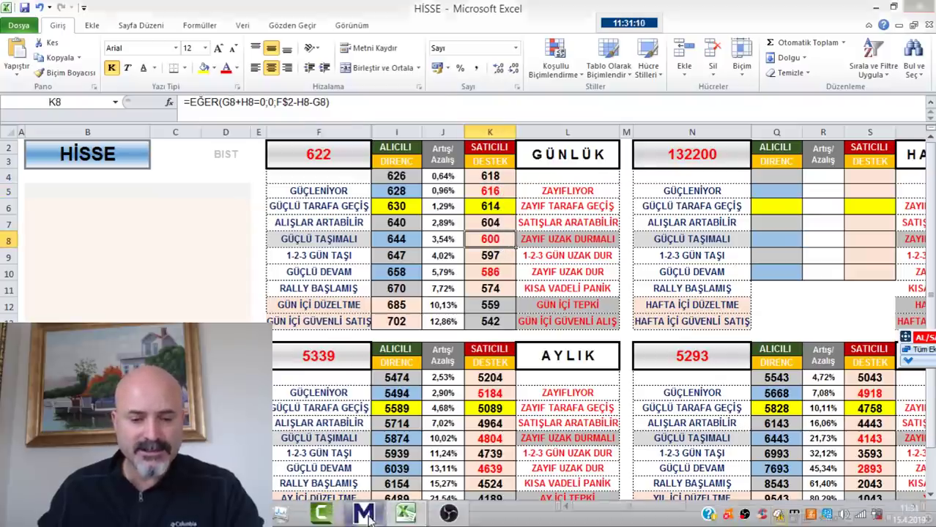
click(364, 515)
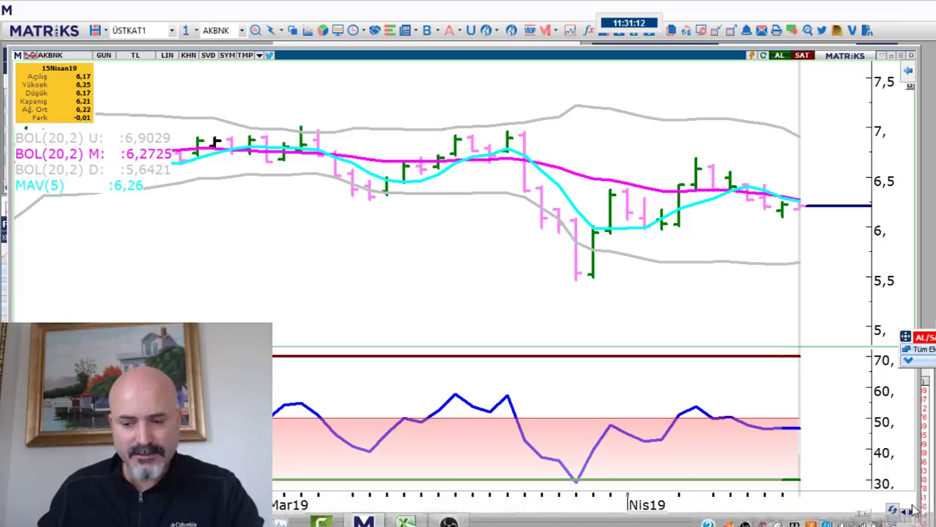
- Go through the symbol list to the ARCLK daily chart and read the 12 April 2019 bar's closing price
key(Page_Down)
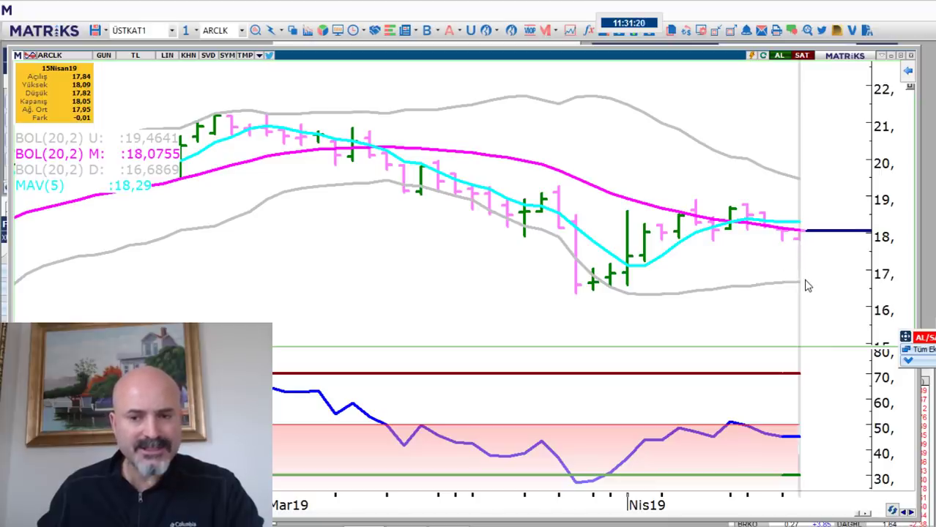
click(913, 515)
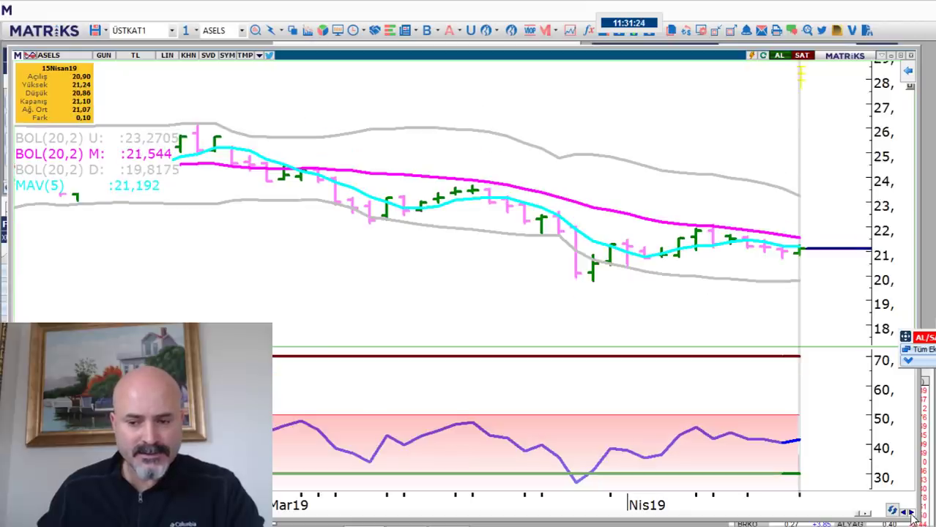
click(904, 514)
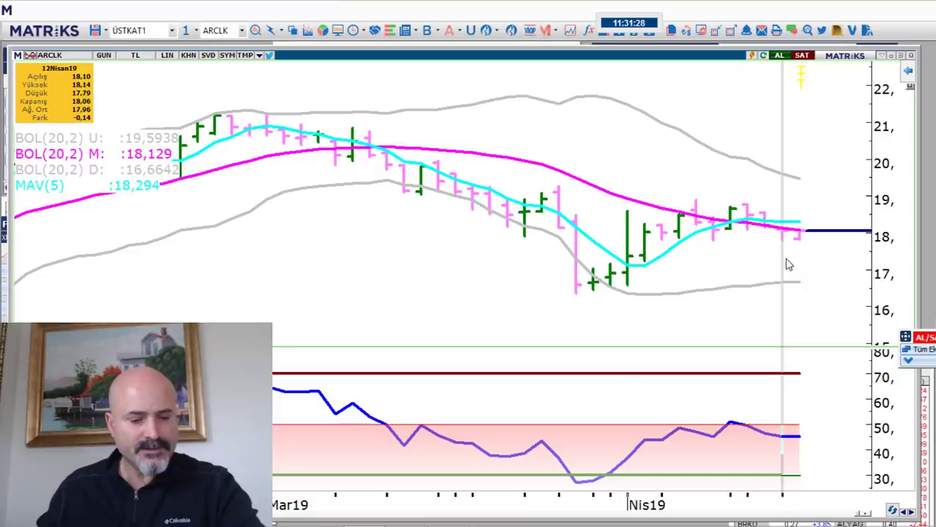
- Switch to the HİSSE workbook in Excel and set the daily (GÜNLÜK) reference price in F2 to 1806
key(alt+Tab)
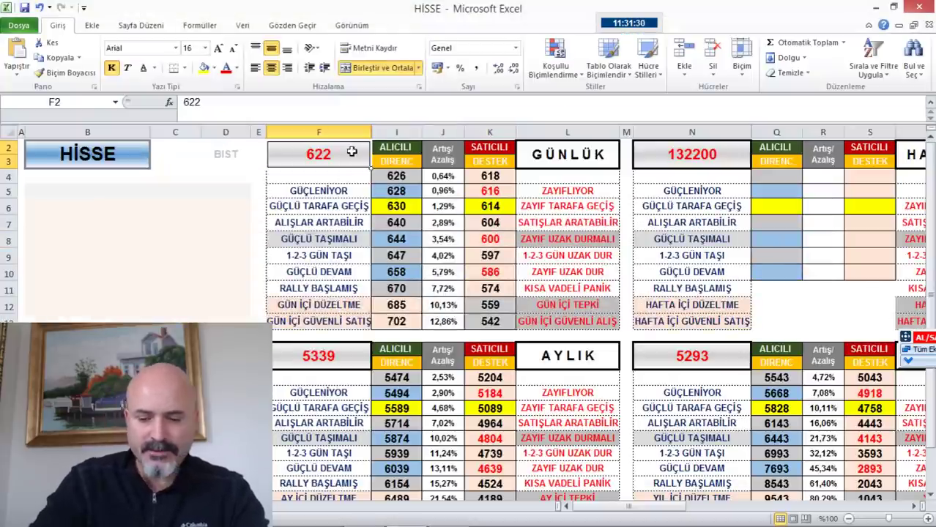
text(1806)
key(Return)
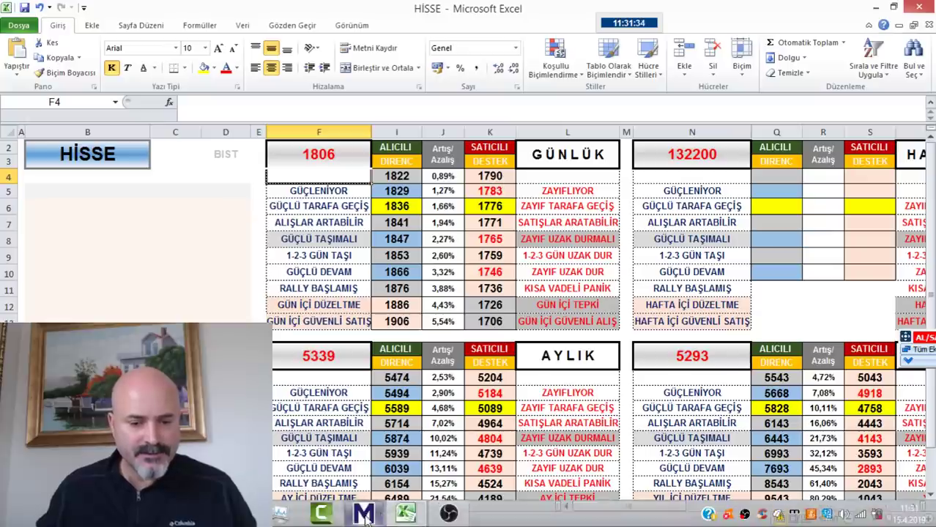
- Compare the ARCLK chart in Matriks with the daily ZAYIFLIYOR and ZAYIF UZAK DURMALI support levels in Excel
click(366, 514)
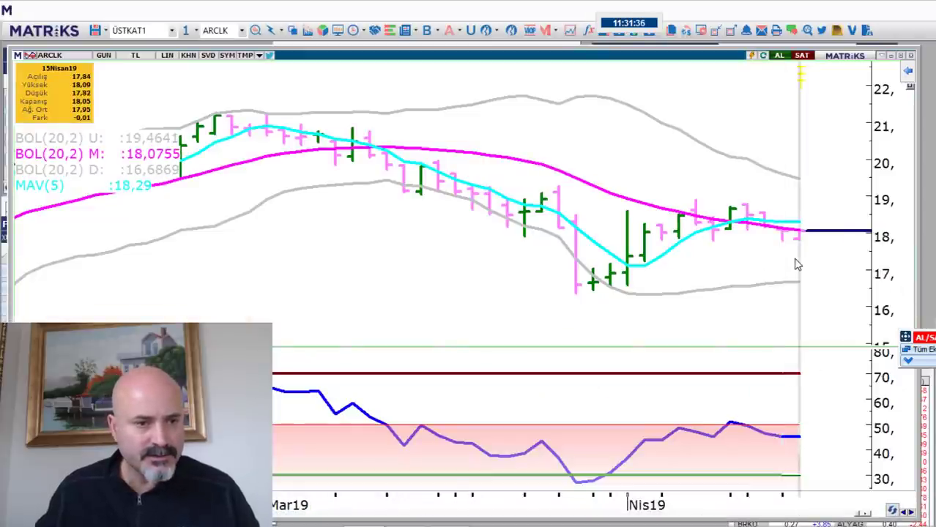
key(alt+Tab)
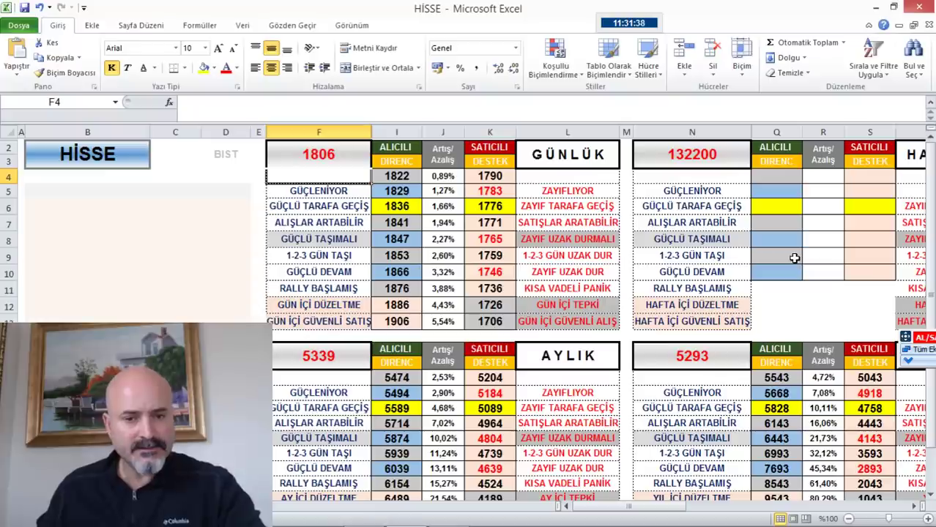
click(509, 190)
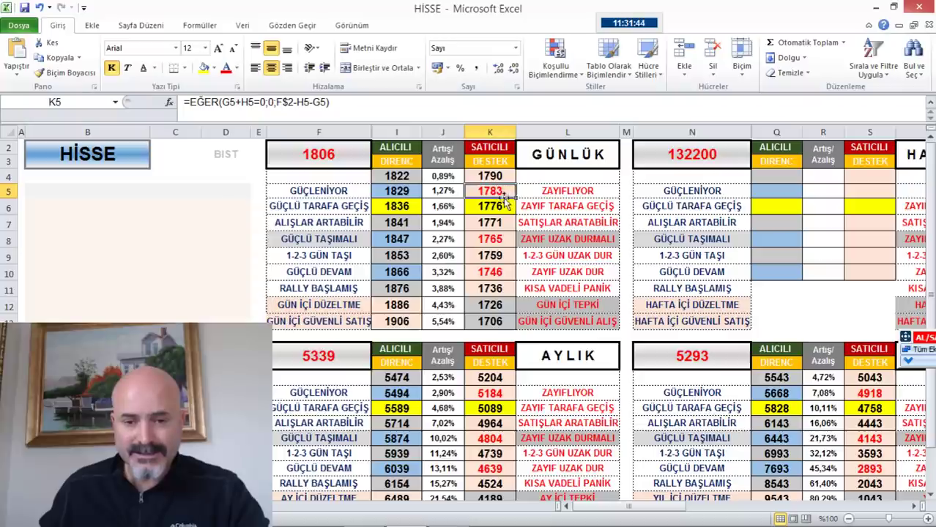
click(505, 242)
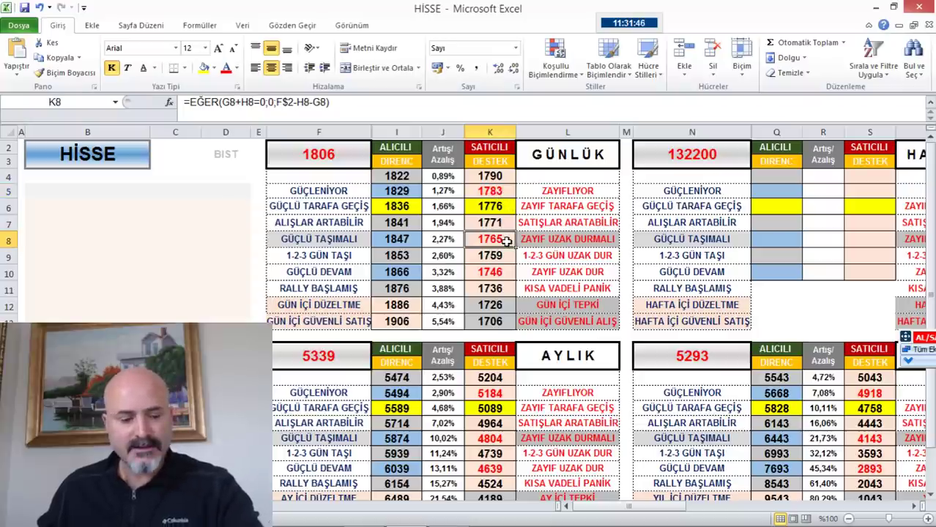
- Switch to Matriks, bring up the ASELS daily chart, and read the 12 April 2019 bar's closing price
key(alt+Tab)
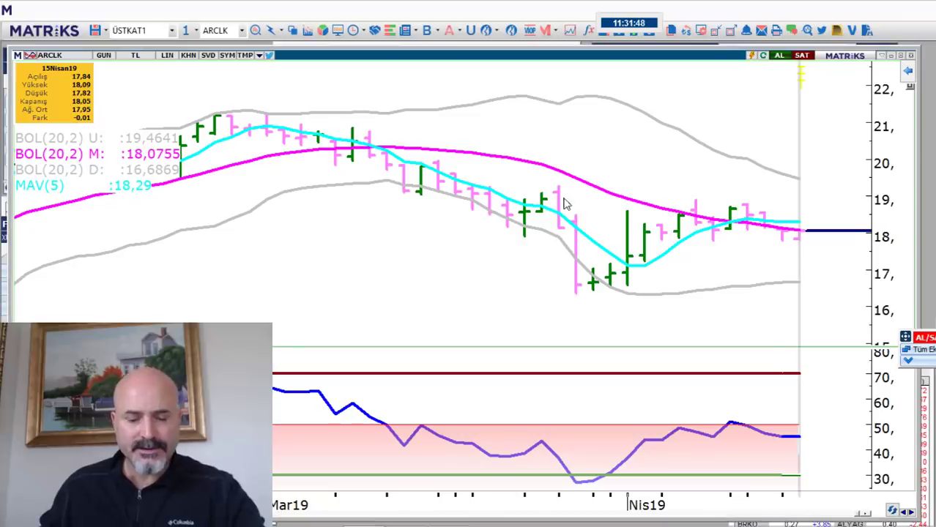
click(913, 513)
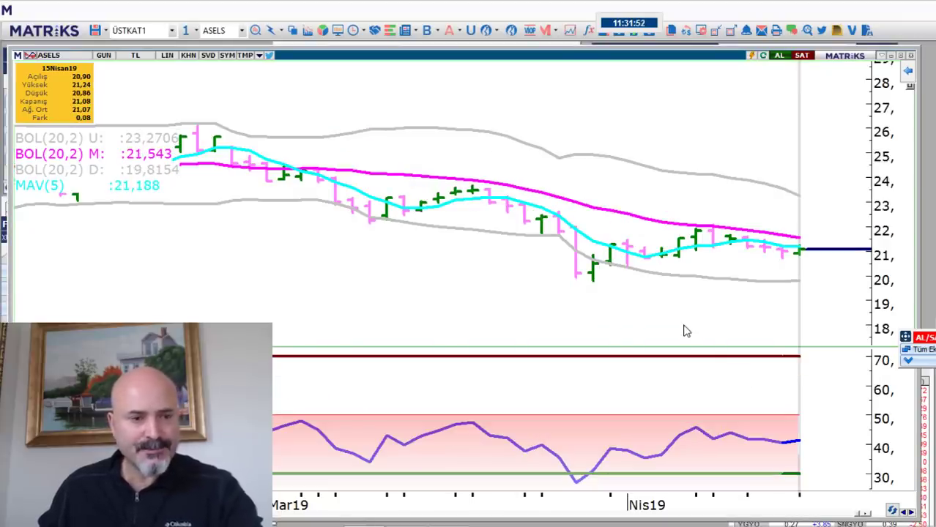
click(778, 273)
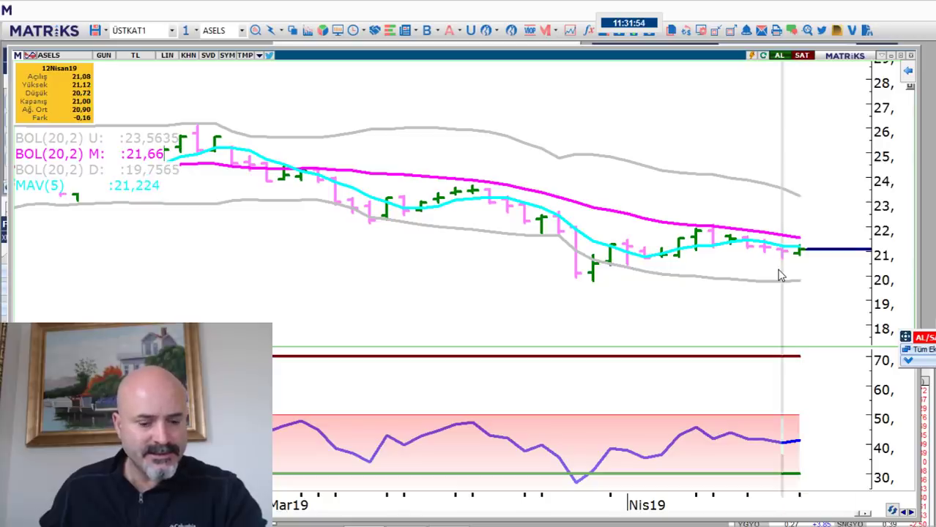
- Switch to Excel and set the daily reference price in F2 to 21
key(alt+Tab)
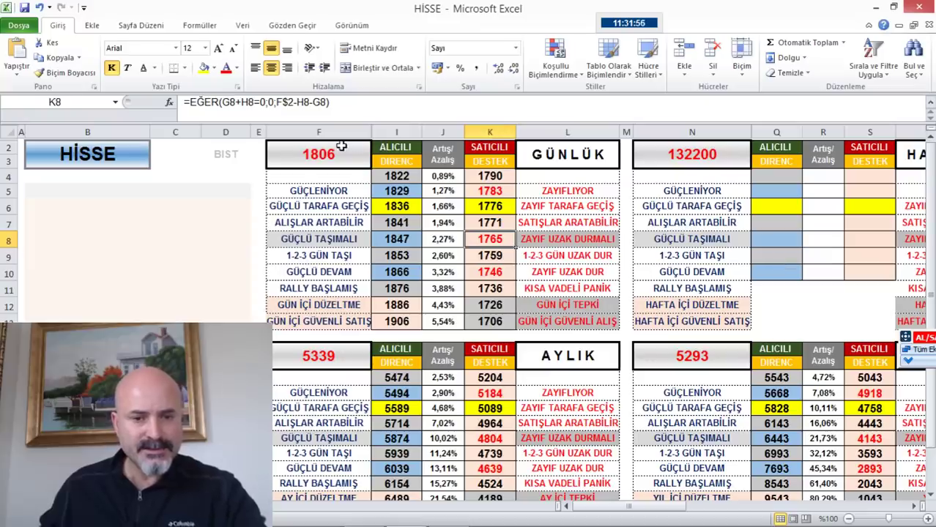
click(341, 147)
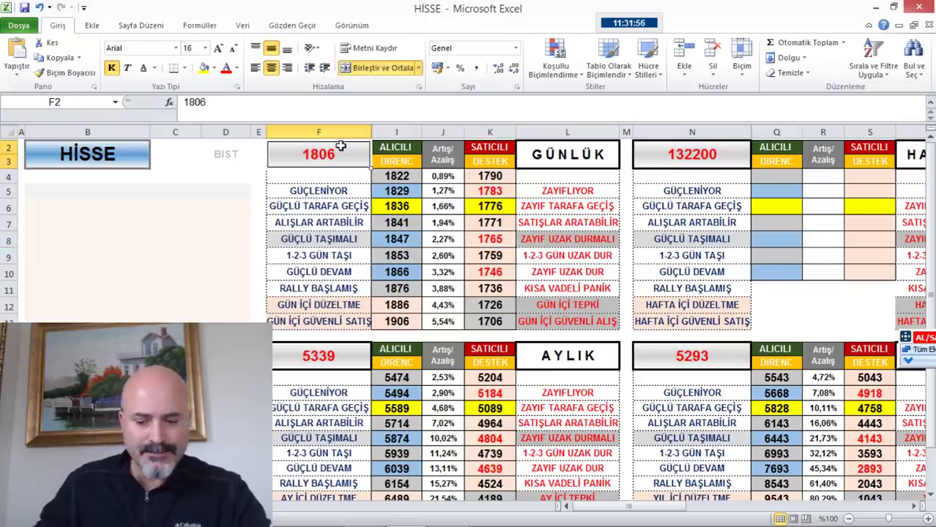
text(21)
key(Return)
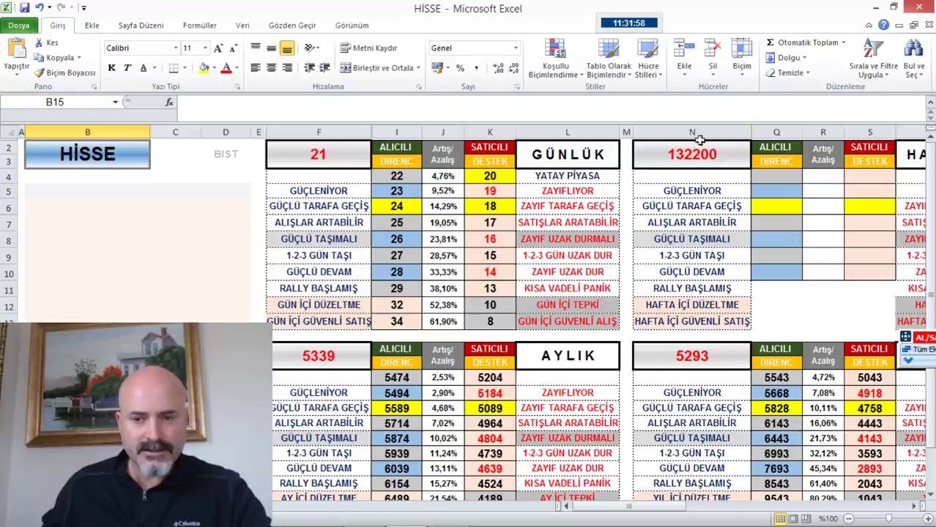
- Set the weekly reference price in N2 and the daily reference price in F2 to 2100
click(696, 163)
text(2100)
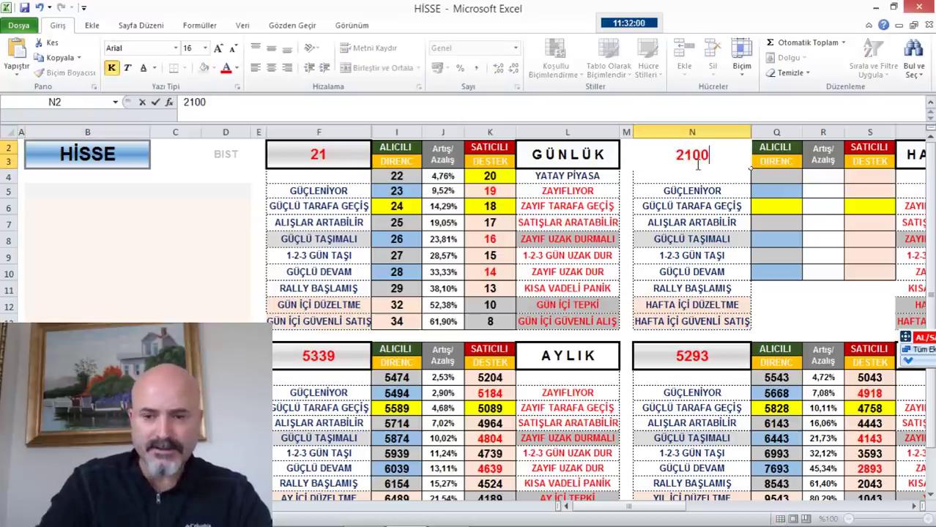
key(Return)
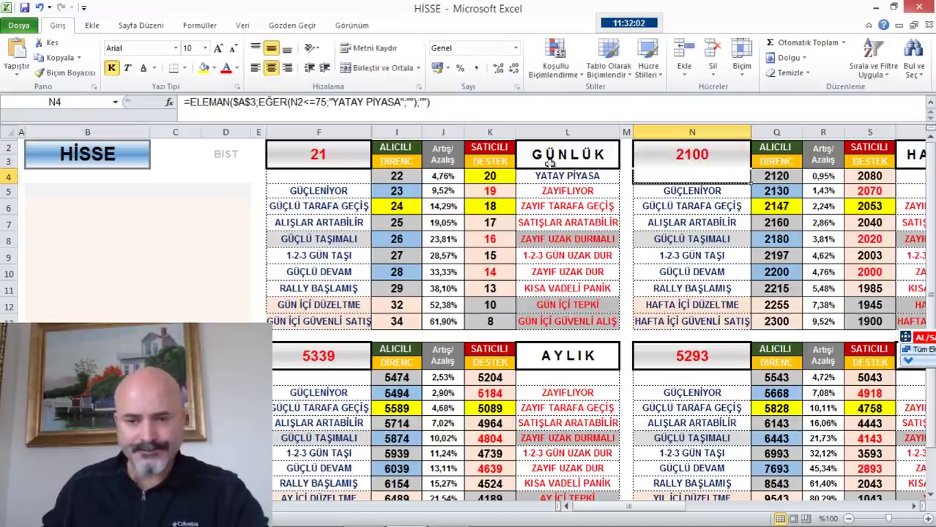
click(340, 154)
text(2100)
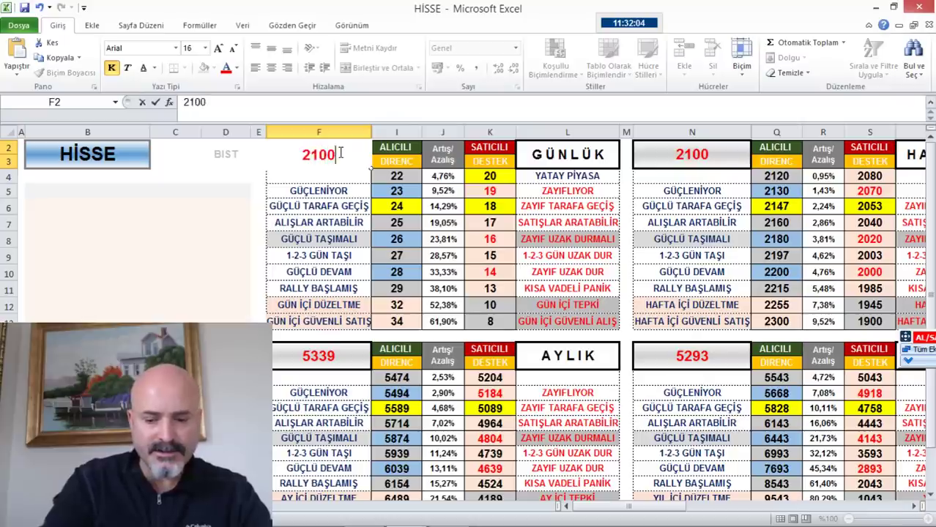
key(Return)
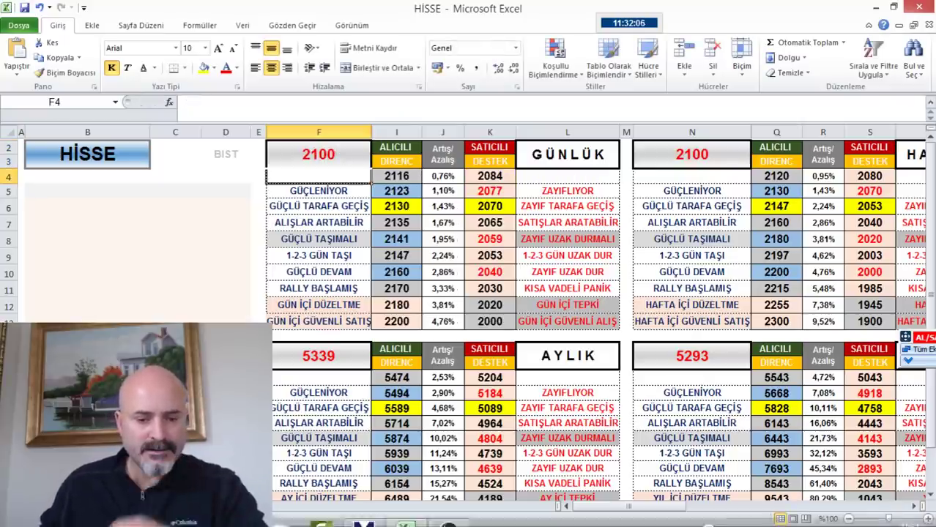
- Compare the ASELS chart in Matriks with the first daily support and the daily and weekly GÜÇLENİYOR resistance levels in Excel
click(364, 513)
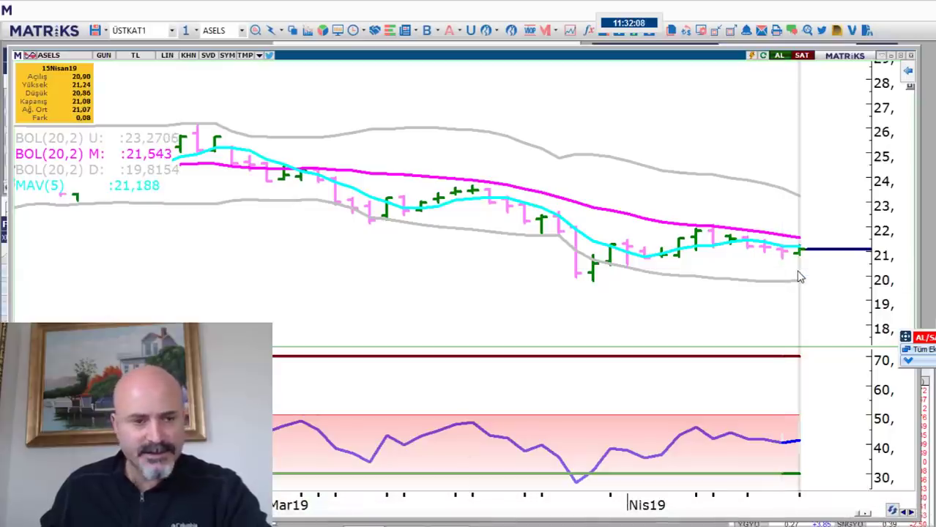
key(alt+Tab)
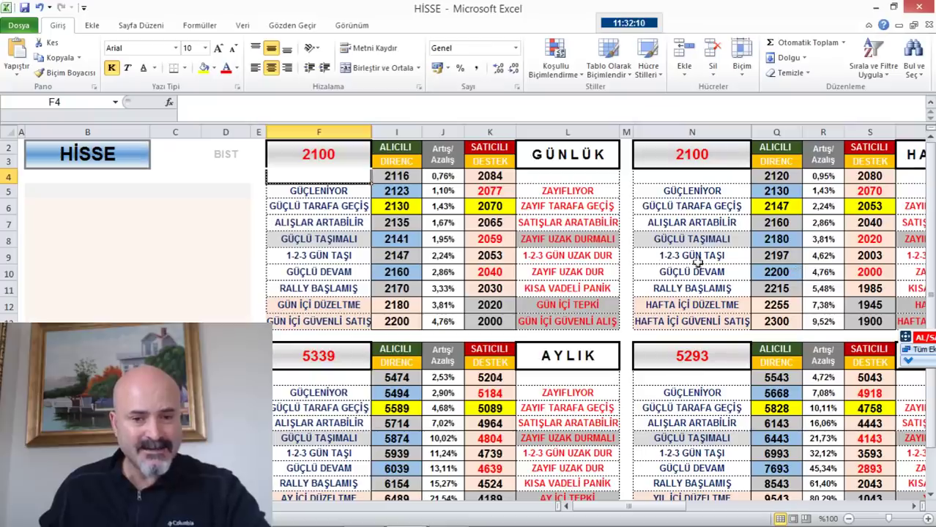
click(498, 176)
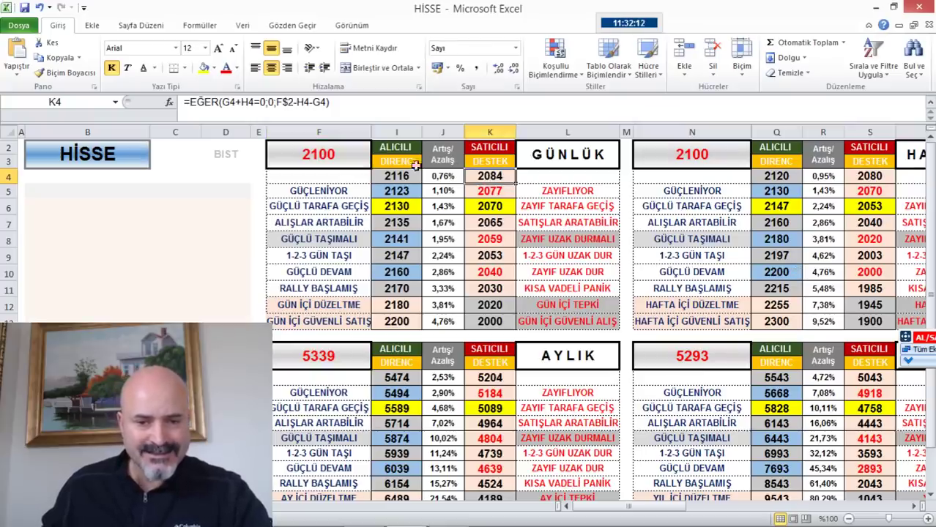
click(405, 192)
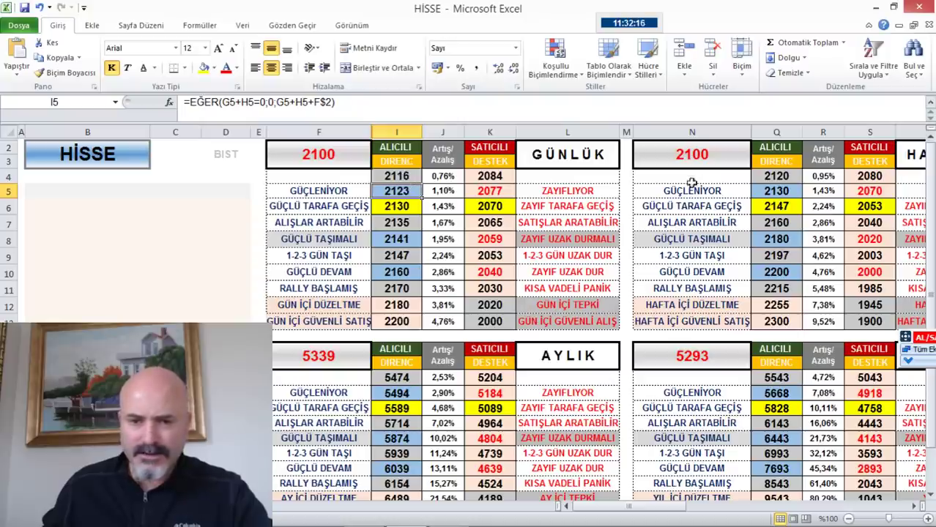
click(790, 189)
click(789, 177)
click(786, 190)
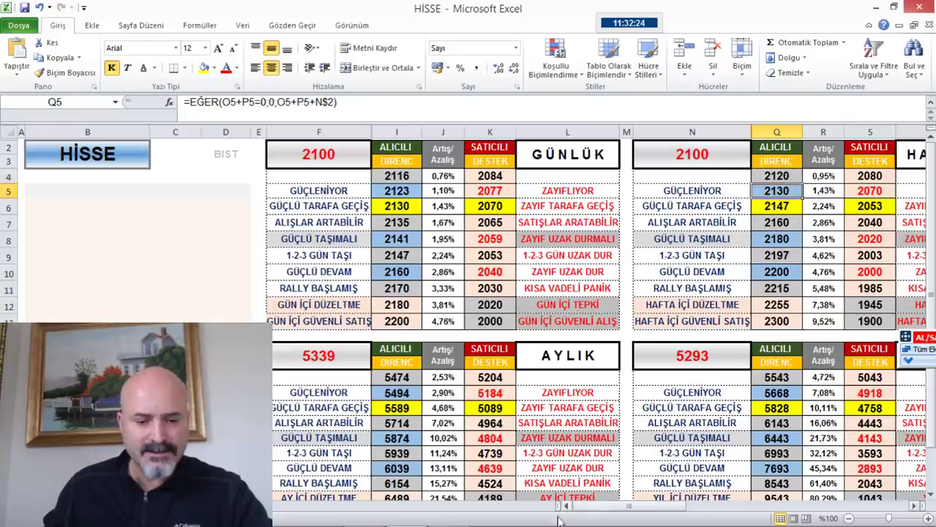
- Switch to Matriks and advance through the symbol list past BIMAS to the DOHOL daily chart
click(361, 511)
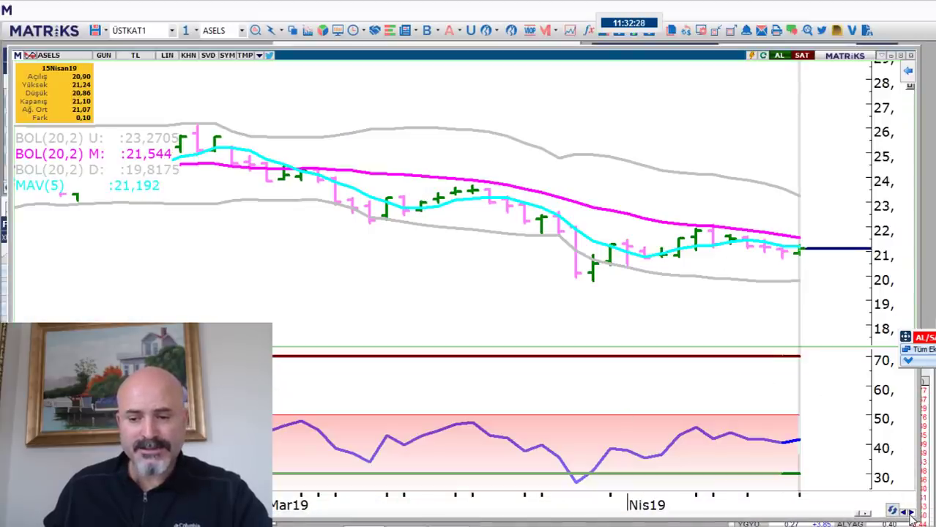
key(Page_Down)
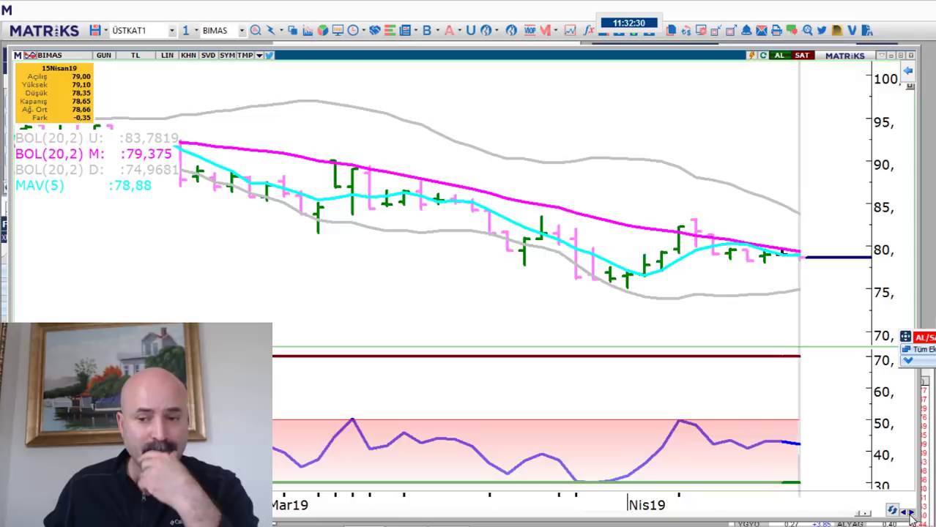
click(910, 515)
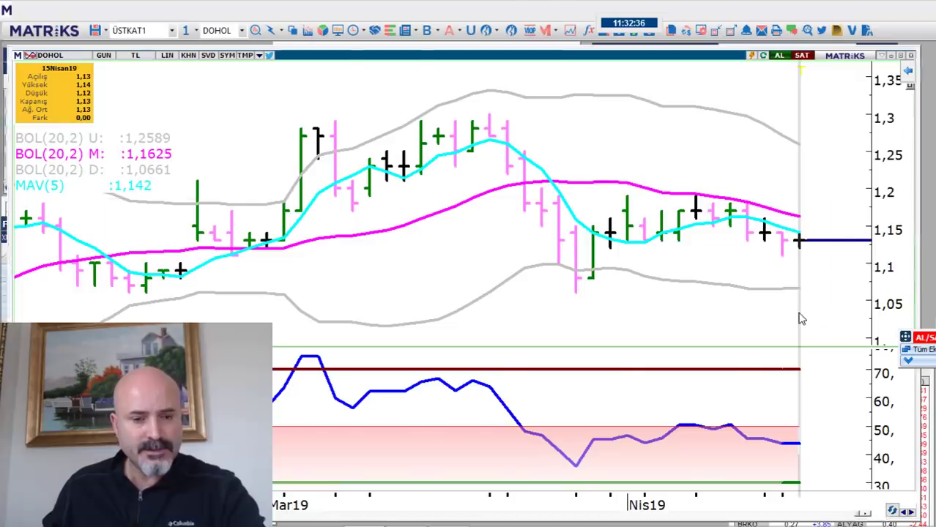
- Switch to Excel and set the daily reference price in F2 and the weekly one in N2 to 113
key(alt+Tab)
click(320, 150)
text(113)
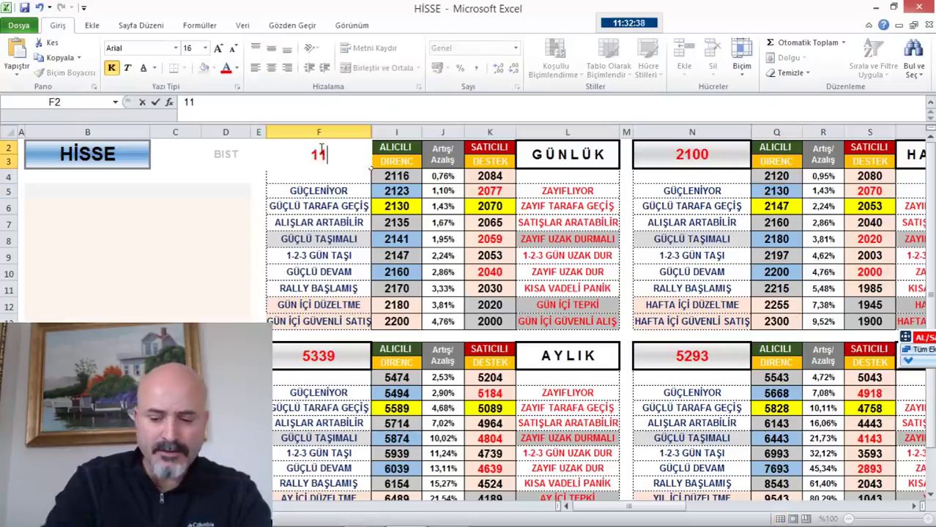
key(Return)
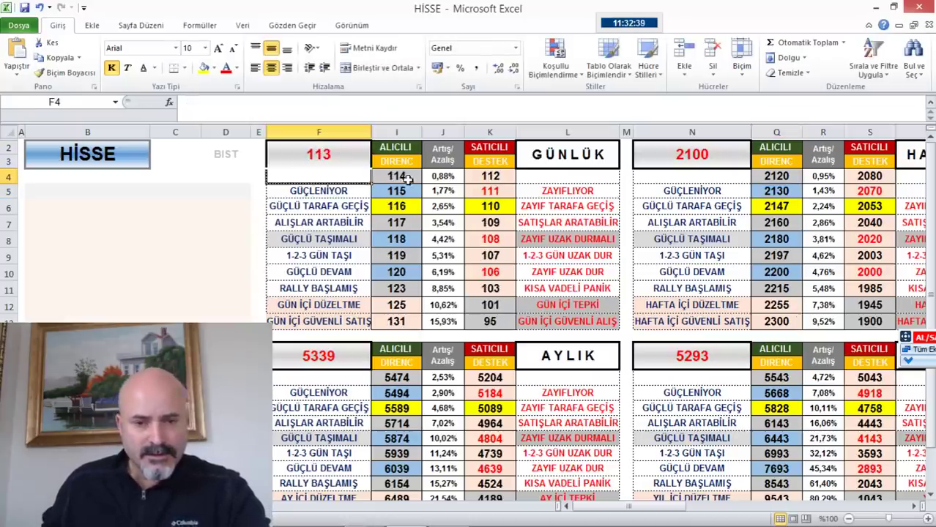
click(714, 159)
text(113)
key(Return)
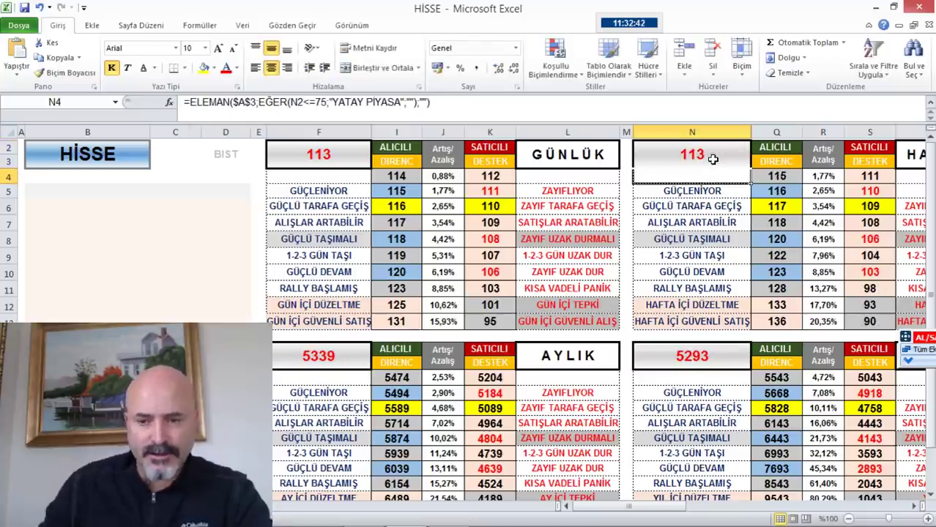
- Compare the first weekly support level in S4 with the daily ZAYIFLIYOR level in K5, and return to the DOHOL chart in Matriks
click(874, 177)
click(498, 194)
click(858, 177)
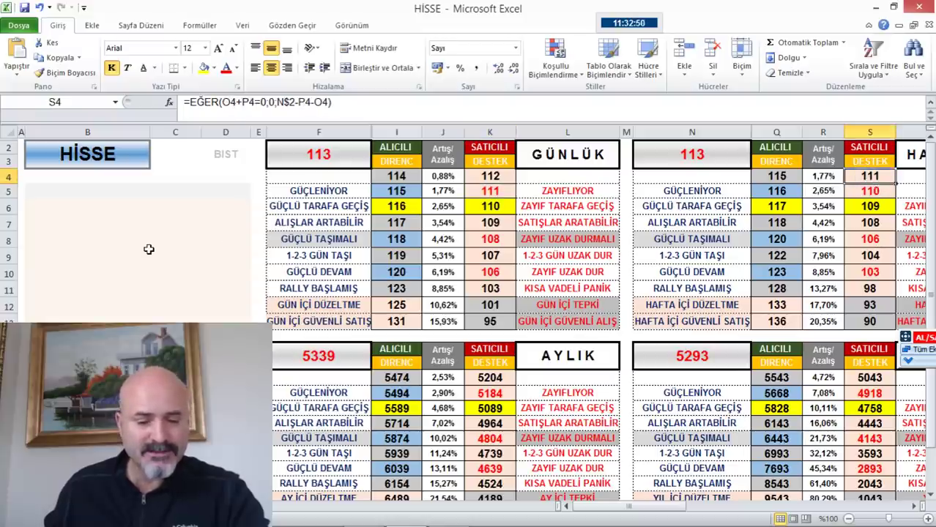
key(alt+Tab)
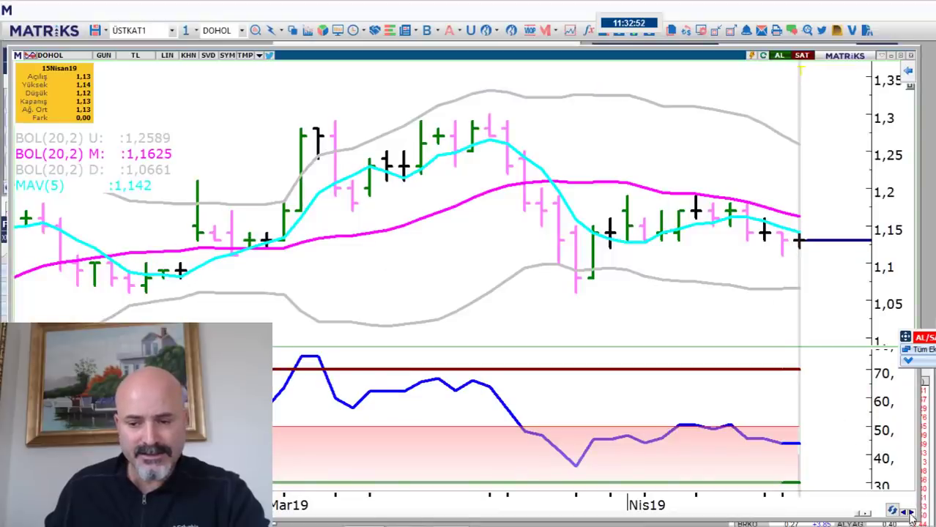
- Advance to the EKGYO daily chart, then switch to Excel and set the daily reference in F2 and the weekly one in N2 to 146
key(Page_Down)
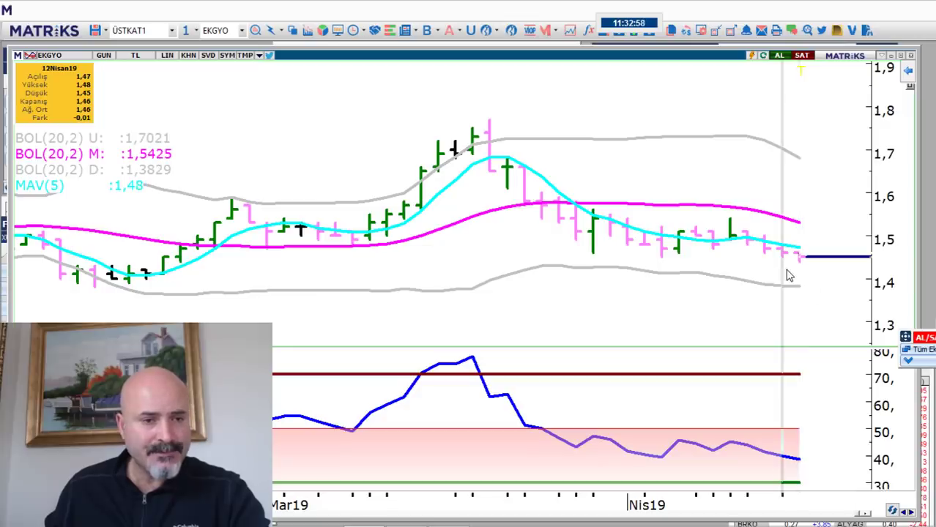
key(alt+Tab)
click(333, 156)
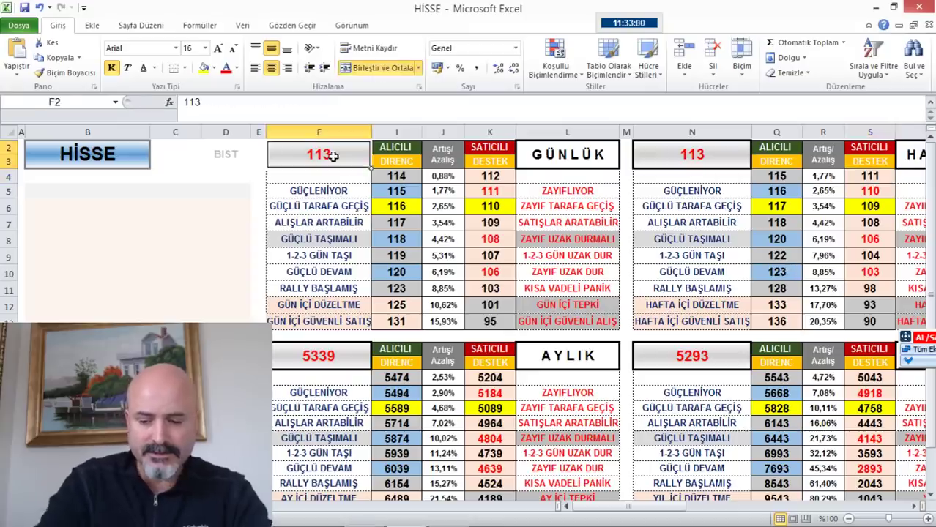
text(146)
key(Return)
click(700, 144)
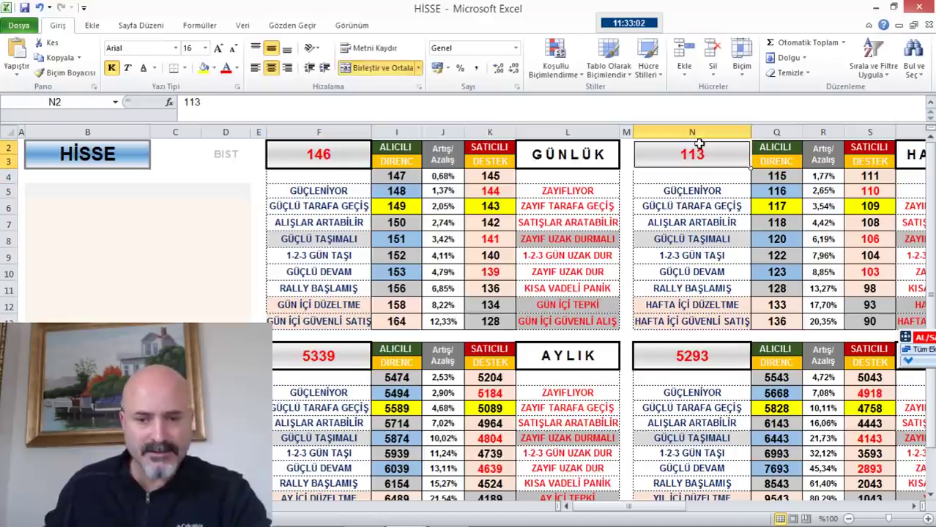
text(146)
key(Return)
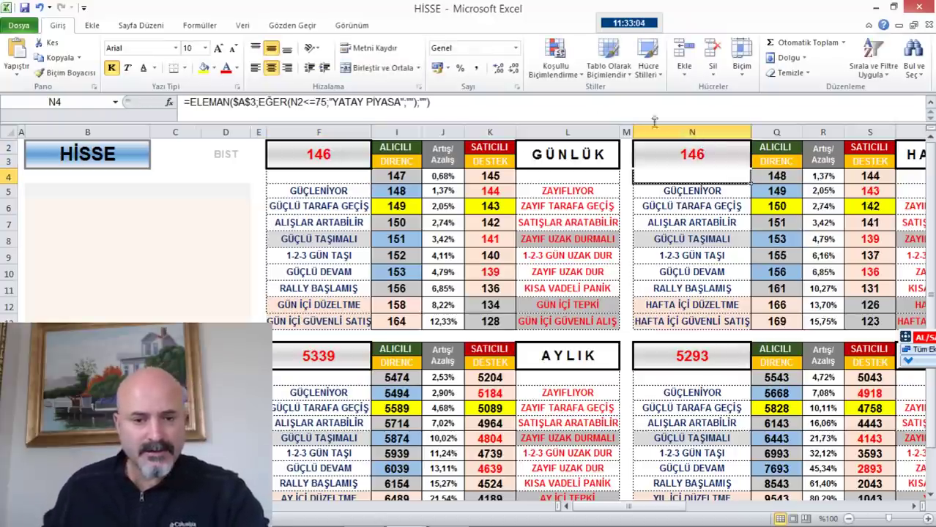
- Compare the daily ZAYIFLIYOR and ZAYIF UZAK DURMALI support levels in Excel with the EKGYO chart in Matriks
click(486, 191)
key(alt+Tab)
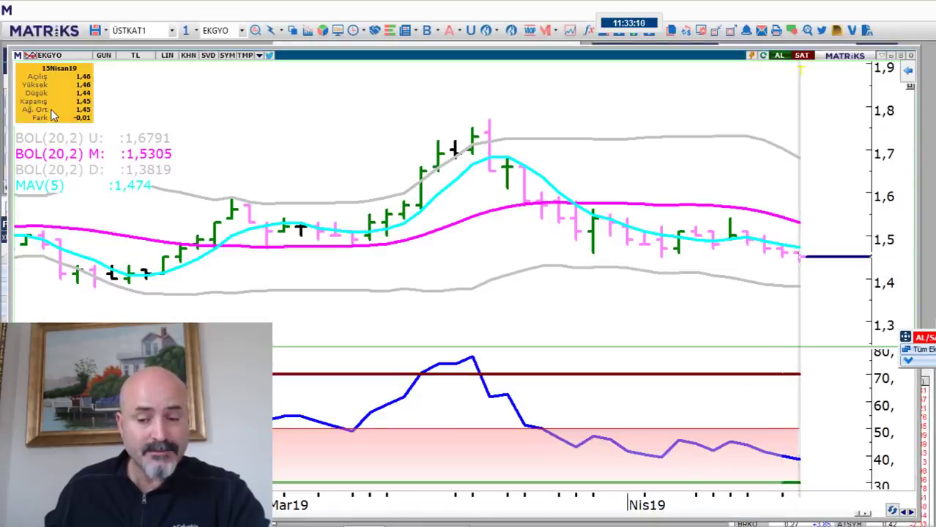
key(alt+Tab)
click(494, 239)
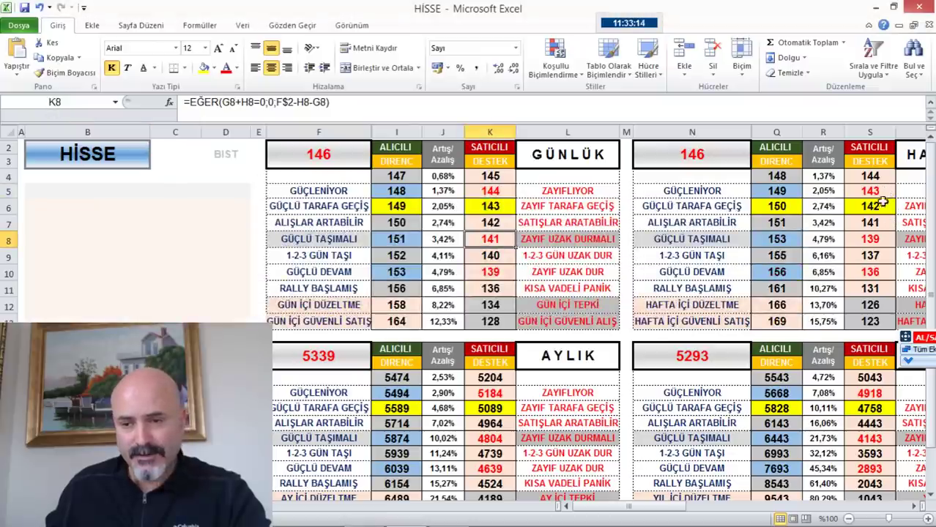
key(alt+Tab)
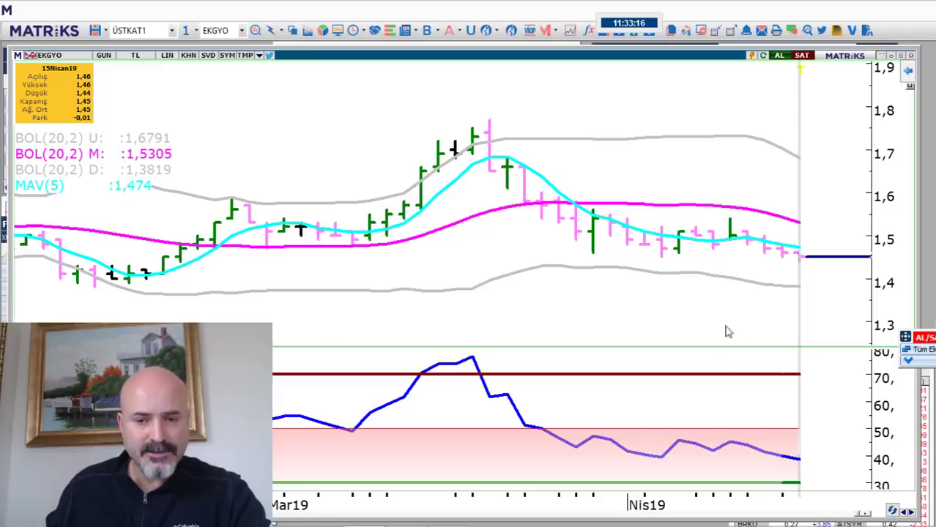
- Advance to the ENJSA daily chart, switch to Excel and set the reference prices in F2 and N2 to 542
click(912, 514)
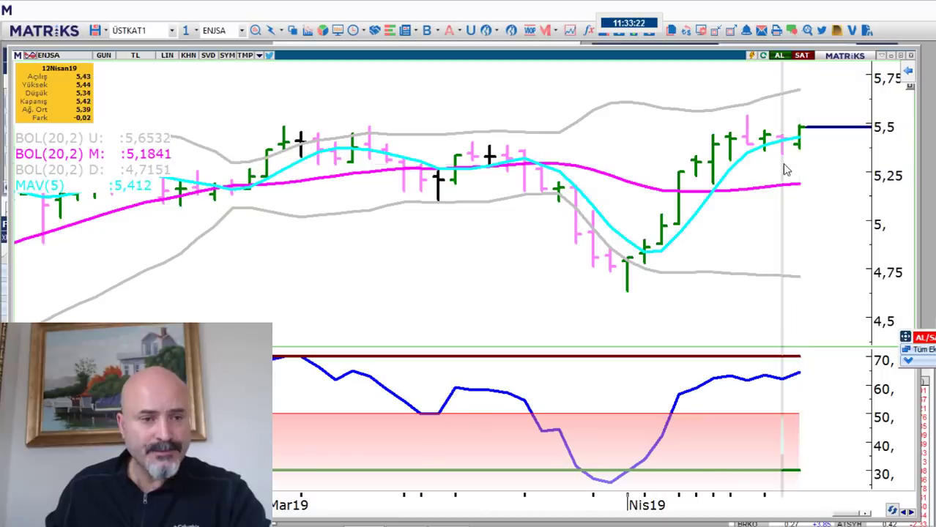
key(alt+Tab)
click(330, 156)
text(5)
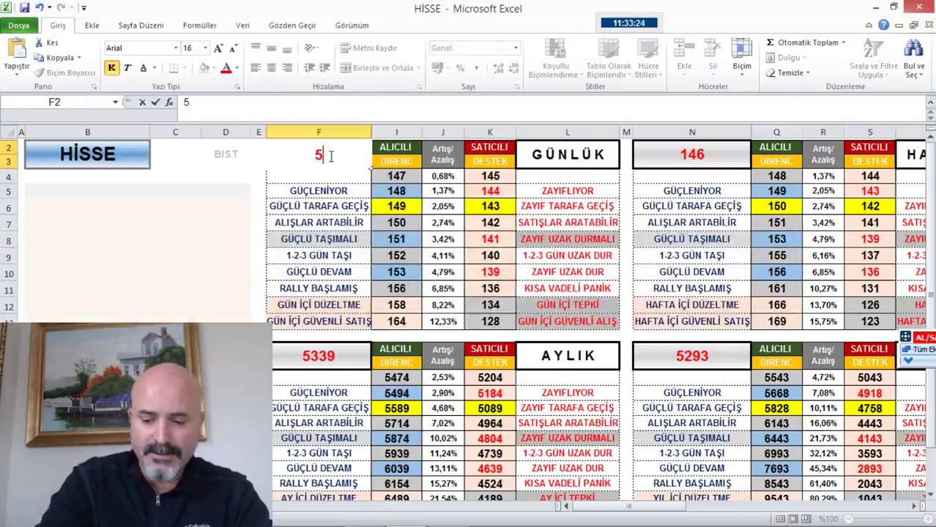
text(42)
key(Return)
click(699, 153)
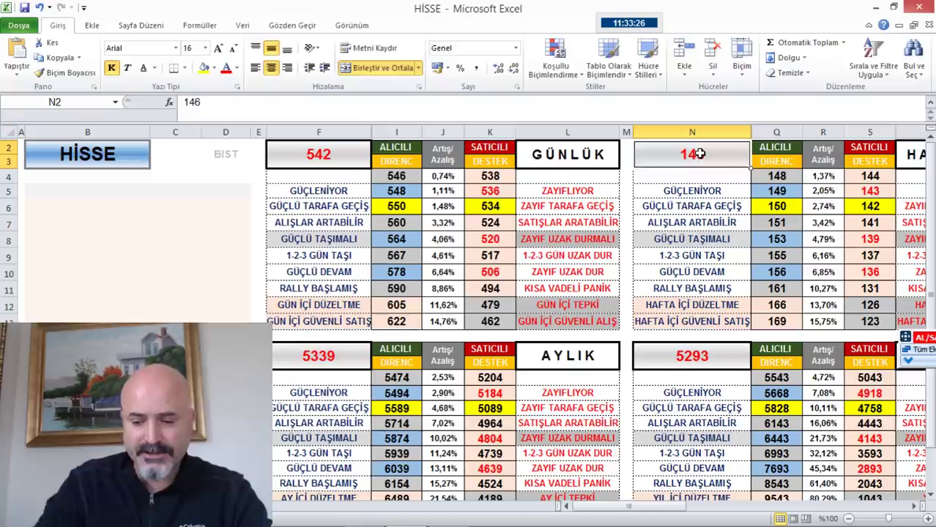
text(542)
key(Return)
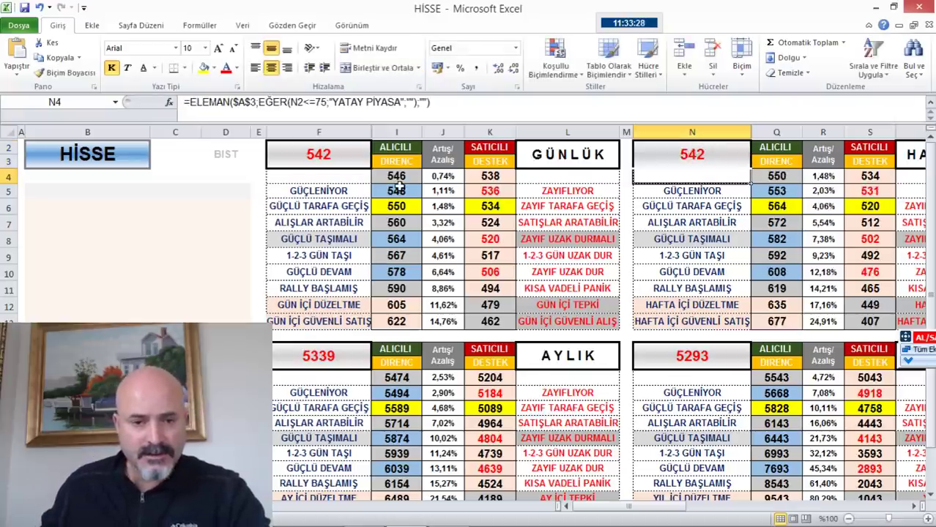
- Compare the daily GÜÇLENİYOR level and the first and GÜÇLÜ TARAFA GEÇİŞ weekly resistances in Excel with the ENJSA chart in Matriks
click(394, 187)
key(alt+Tab)
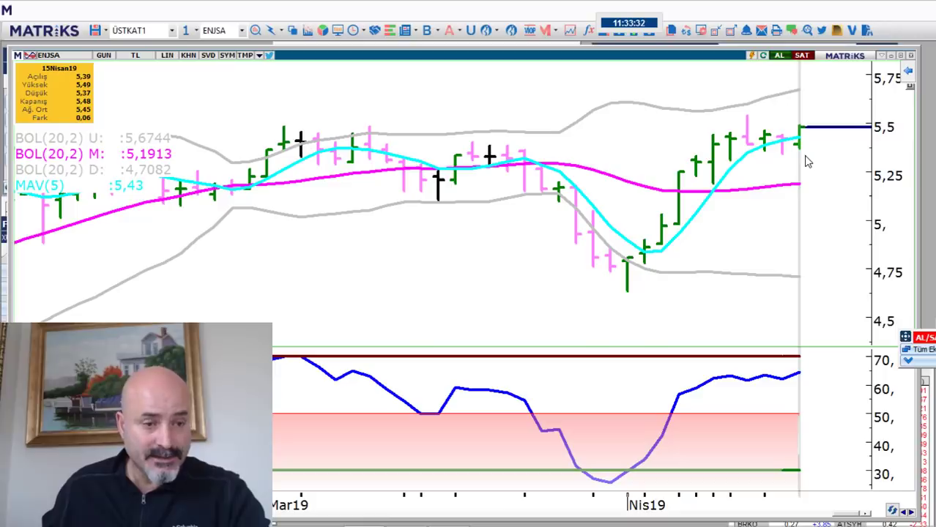
key(alt+Tab)
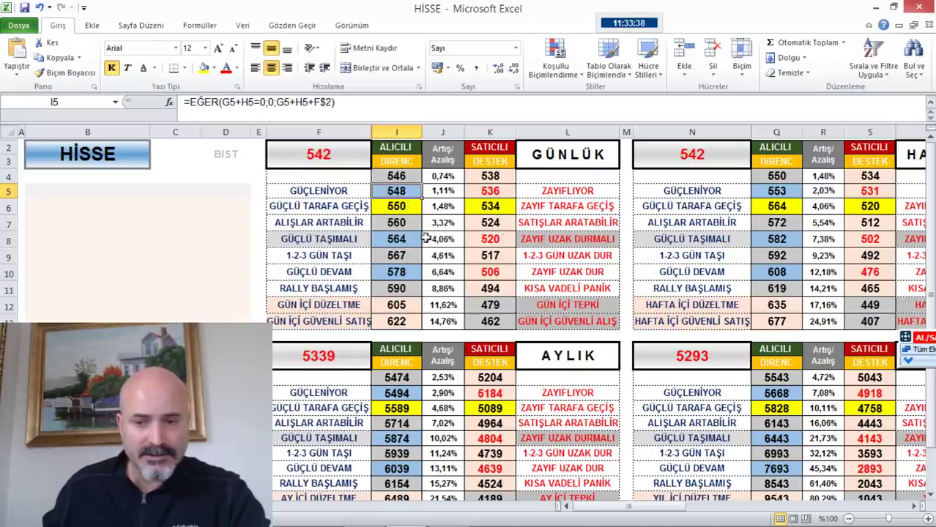
click(785, 176)
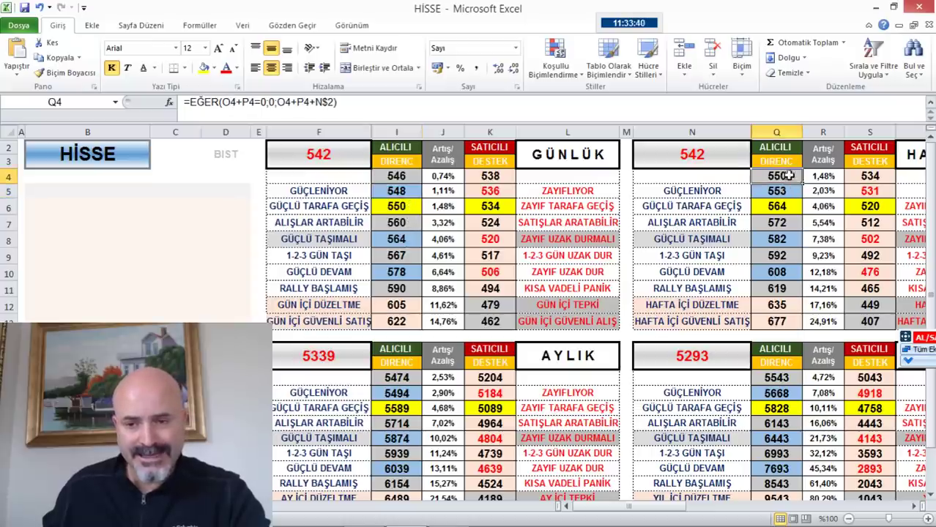
click(782, 207)
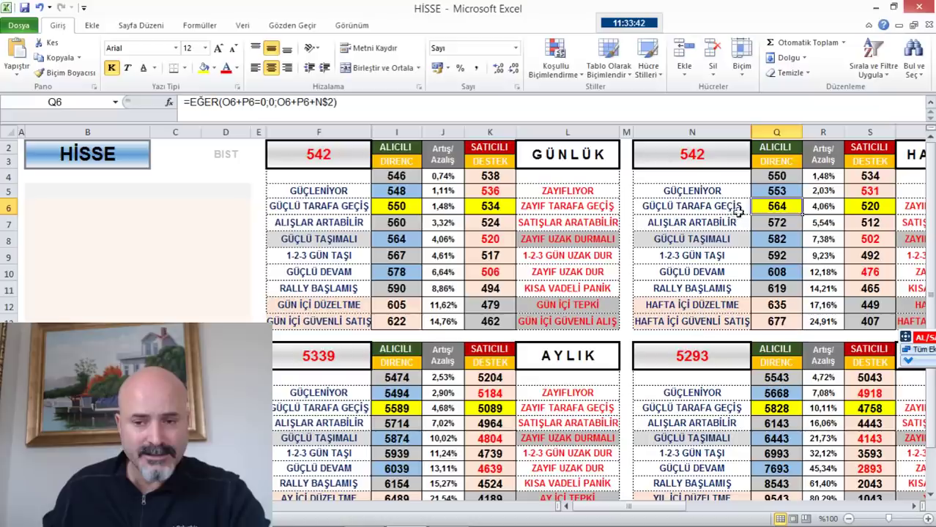
key(alt+Tab)
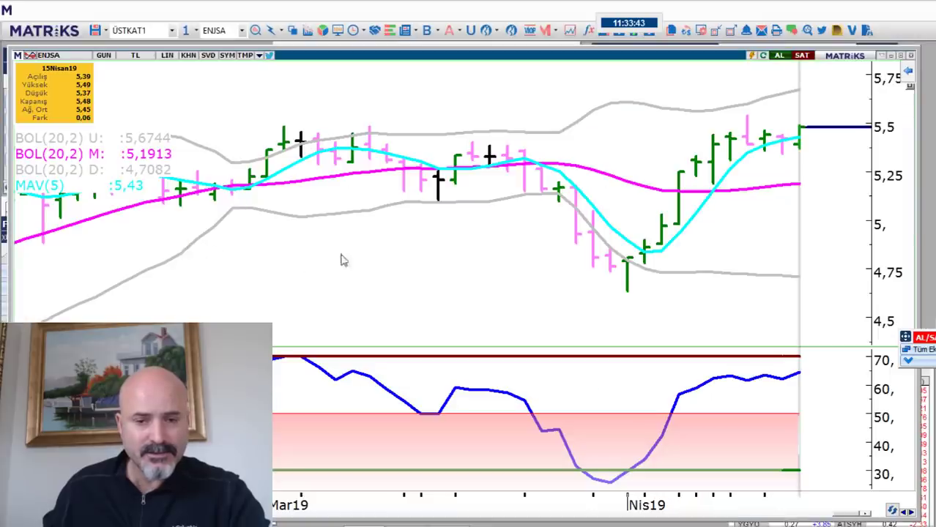
- Advance to the EREGL daily chart, switch to Excel and set the reference prices in F2 and N2 to 945
click(912, 513)
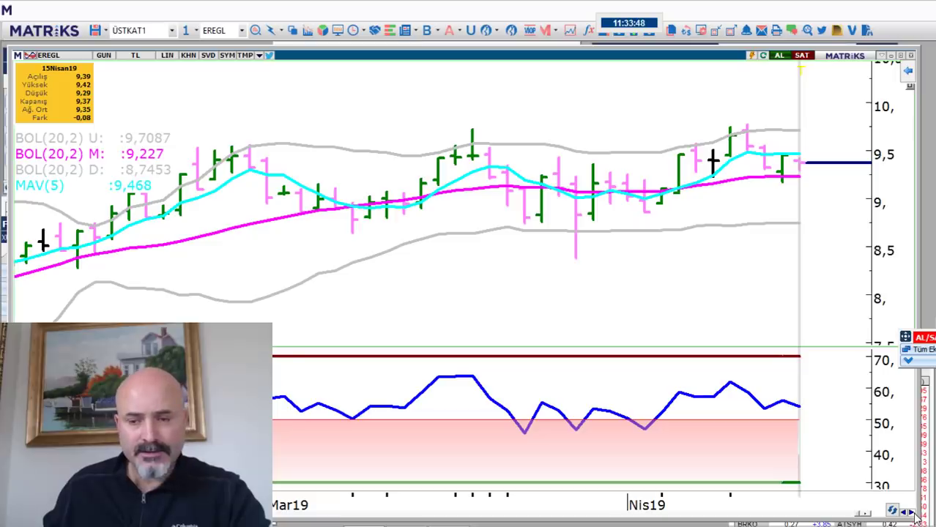
key(alt+Tab)
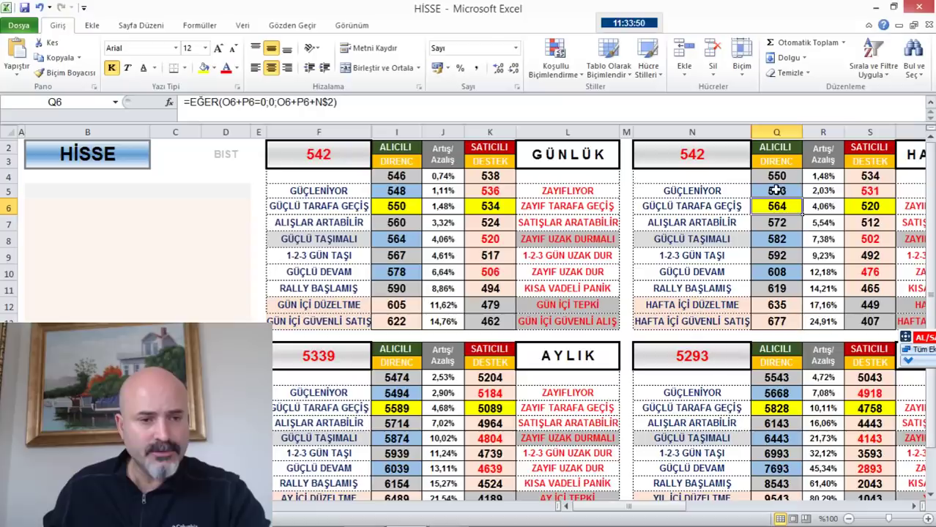
click(314, 158)
text(945)
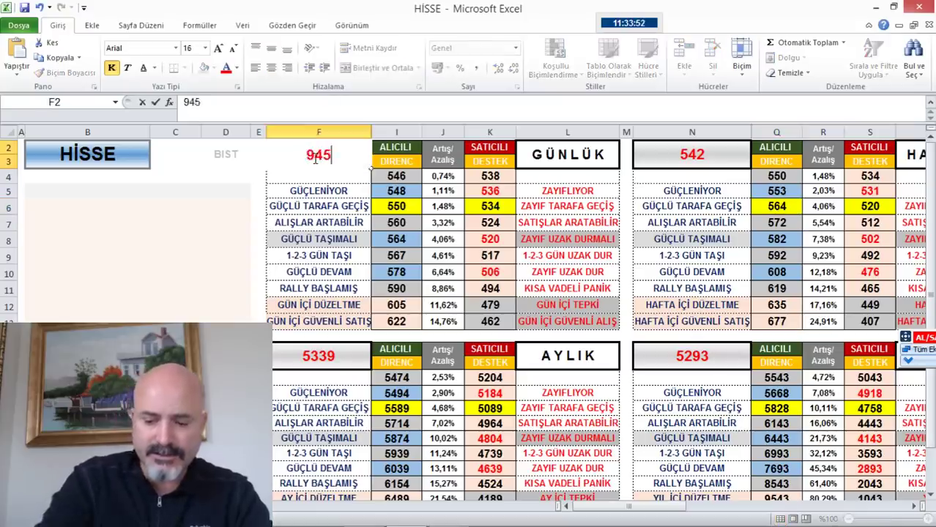
key(Return)
click(671, 158)
text(945)
key(Return)
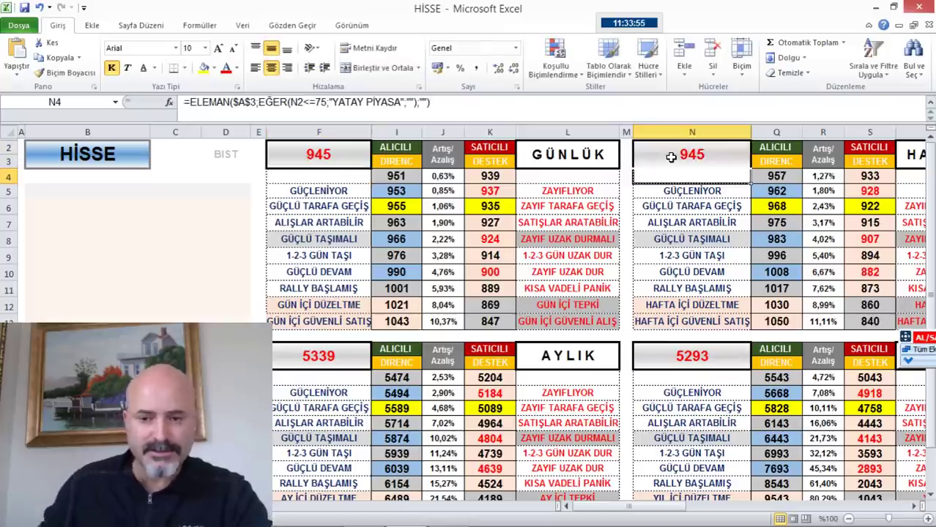
- Check the daily resistances in I4 and I5 and the ZAYIFLIYOR support in K5 against the EREGL chart in Matriks, returning to Excel
click(411, 193)
click(408, 176)
click(408, 192)
click(408, 176)
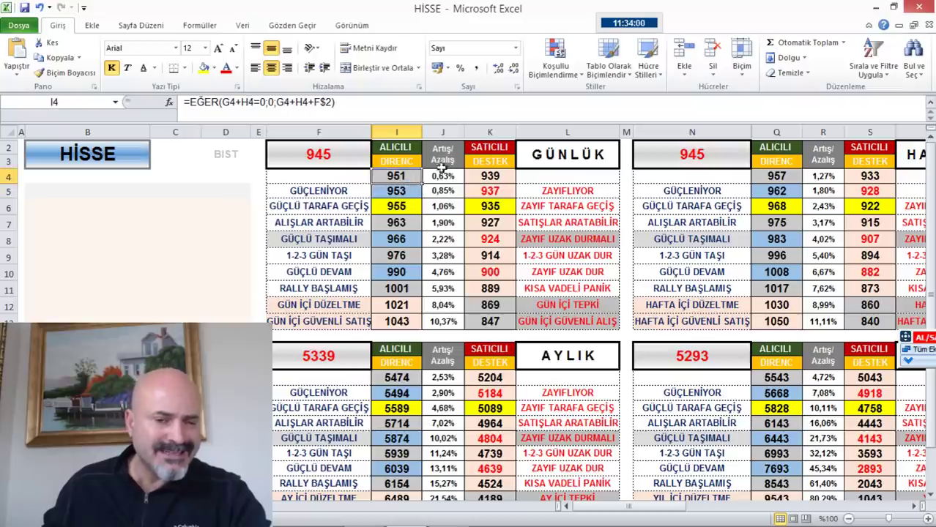
click(496, 191)
key(alt+Tab)
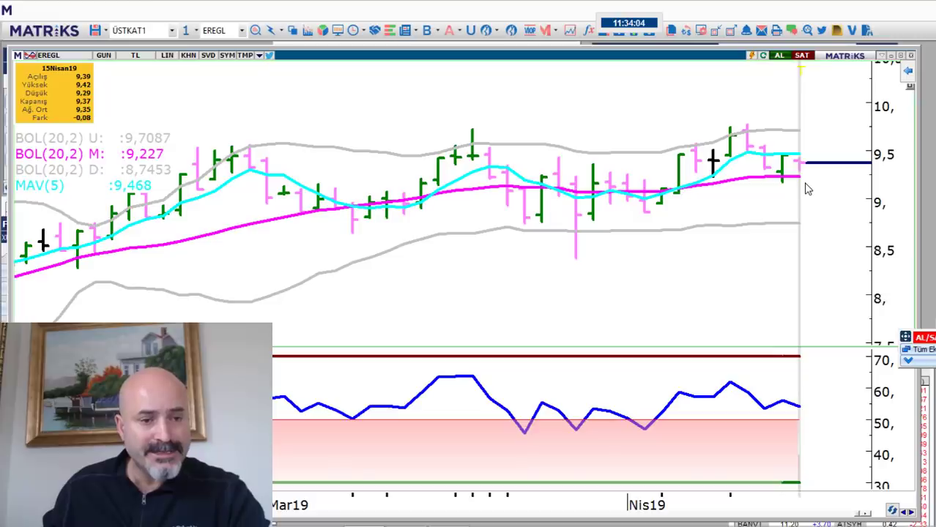
key(alt+Tab)
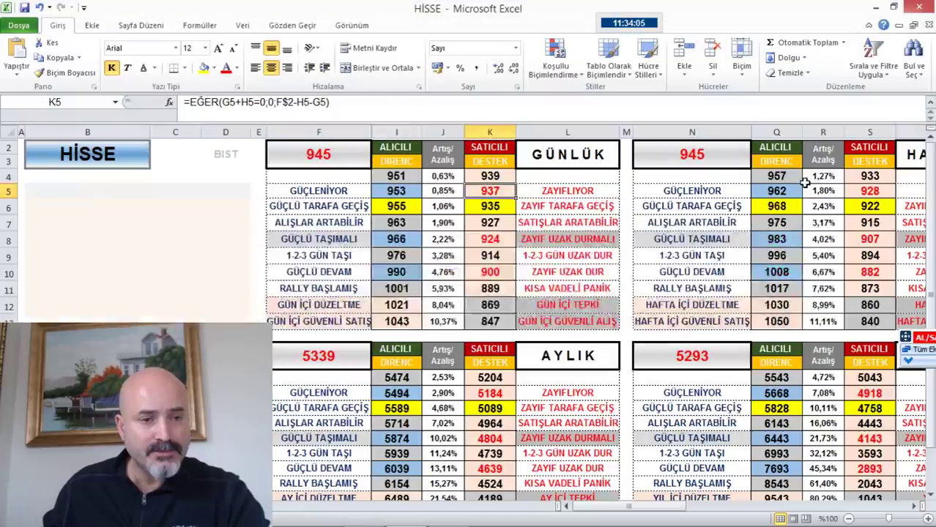
- Examine the daily supports from K5 to K8 and the weekly supports in S5, S8 and S10, and return to the EREGL chart in Matriks
click(504, 208)
key(Up)
click(504, 192)
click(502, 236)
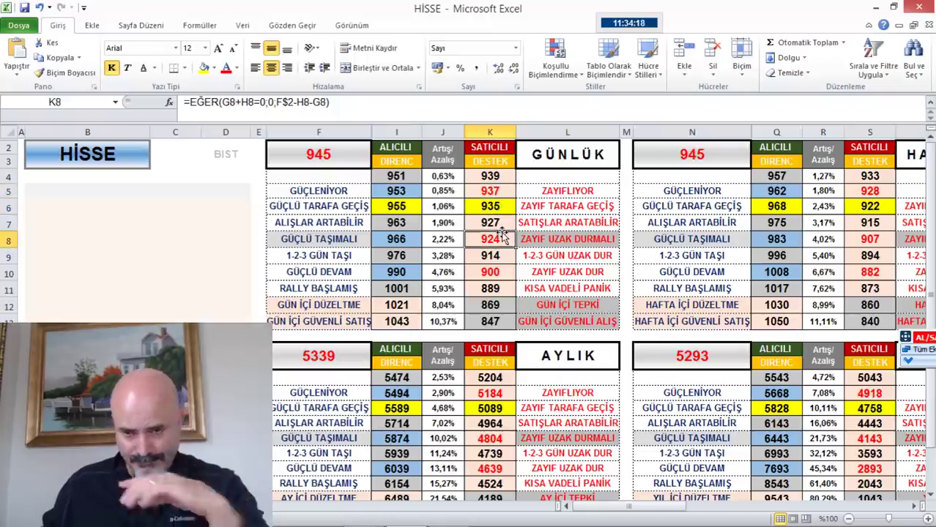
click(873, 190)
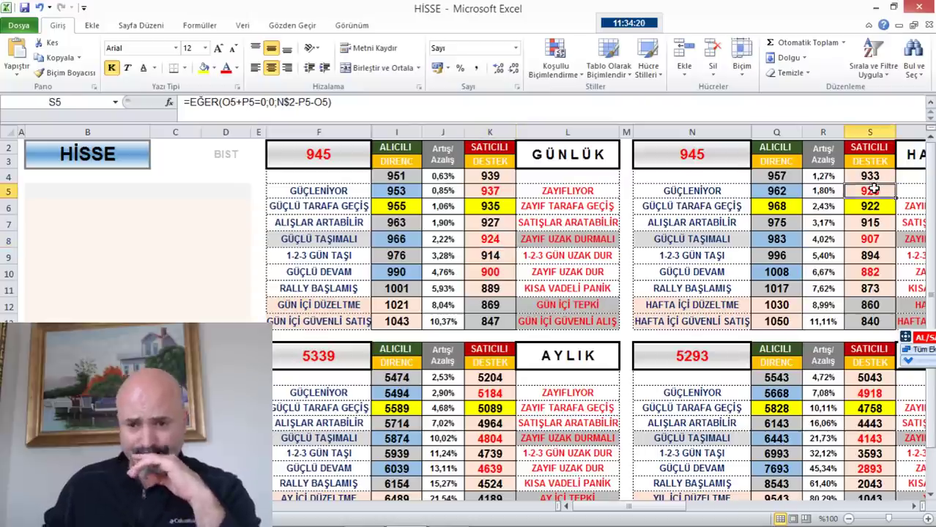
click(878, 239)
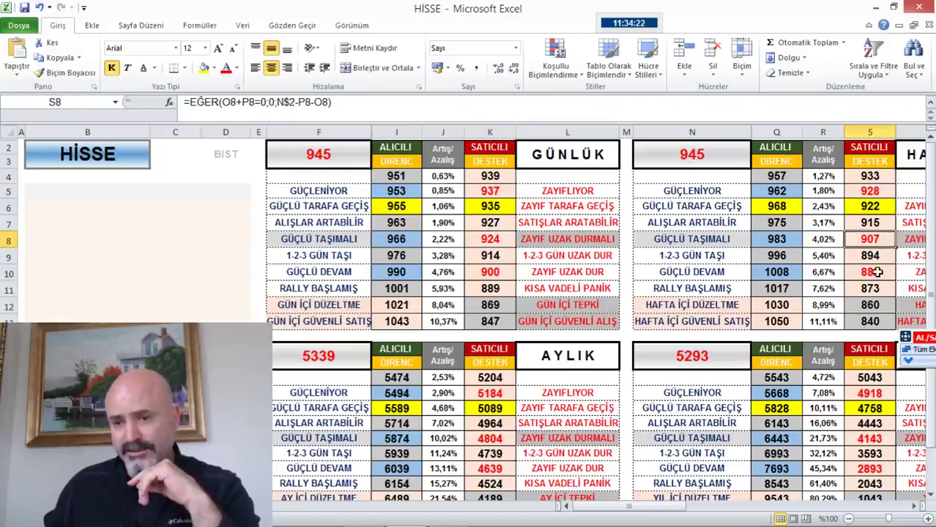
click(878, 271)
key(alt+Tab)
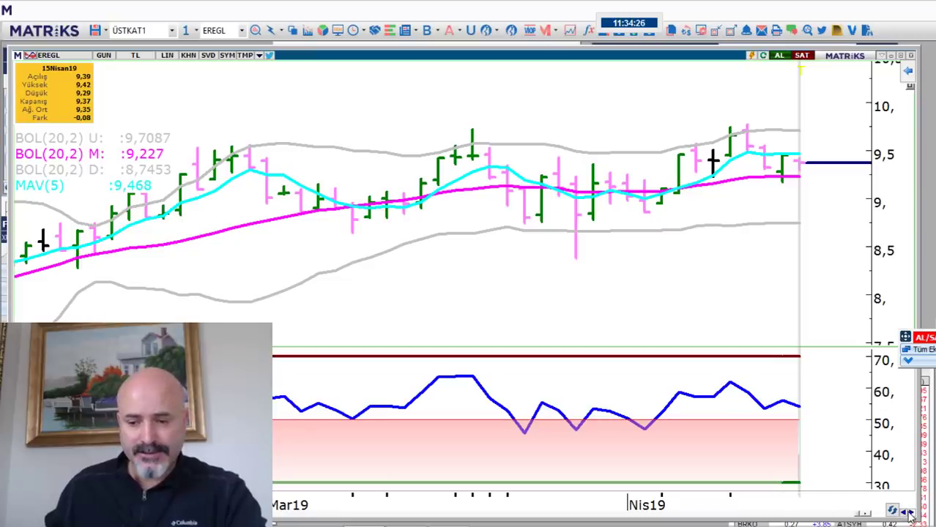
- Advance past FROTO to the GARAN daily chart, switch to Excel and set the daily reference price in F2 to 844
click(909, 512)
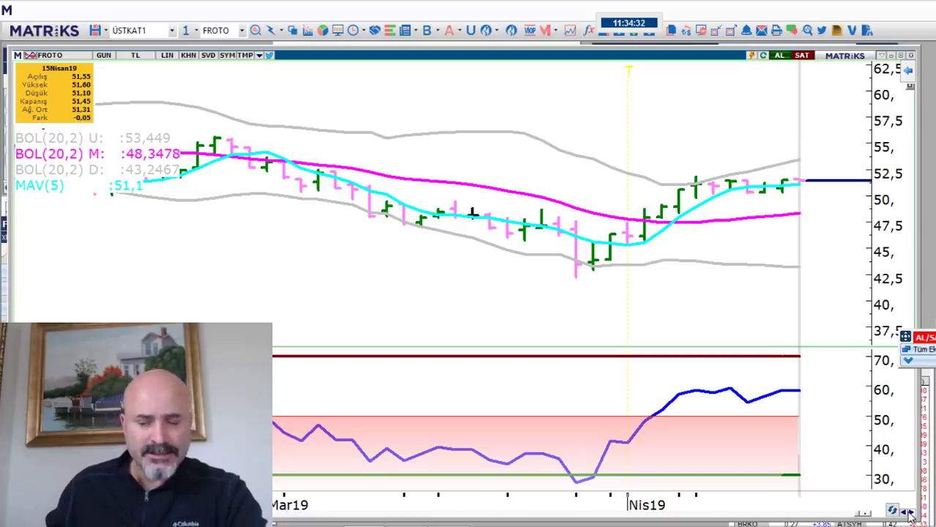
click(910, 513)
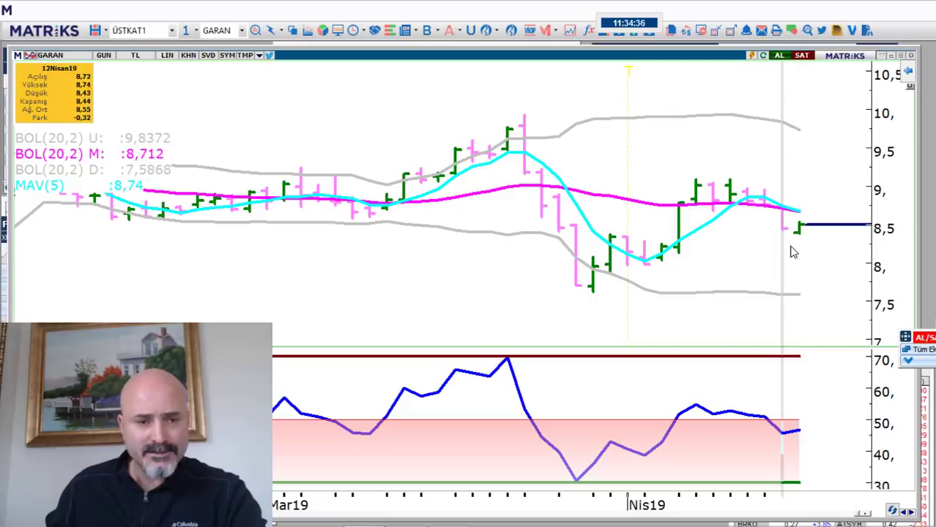
key(alt+Tab)
click(350, 155)
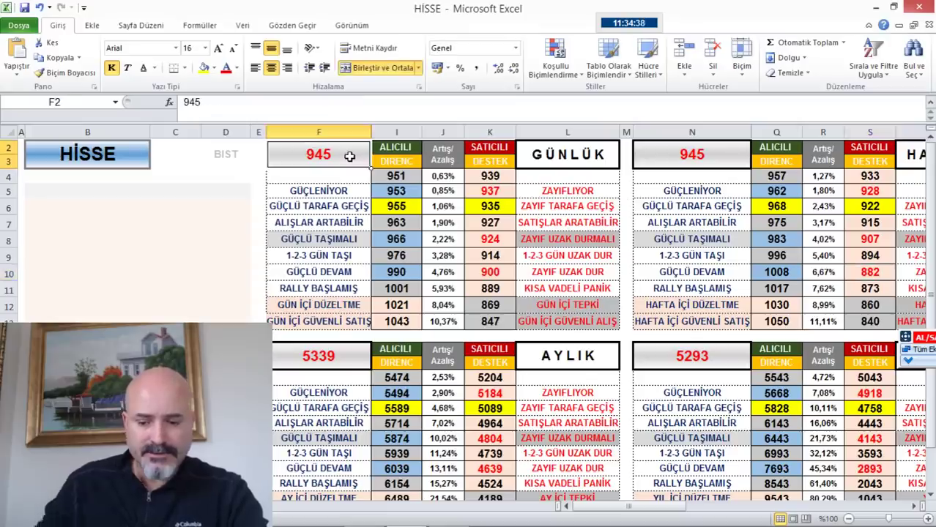
text(844)
key(Return)
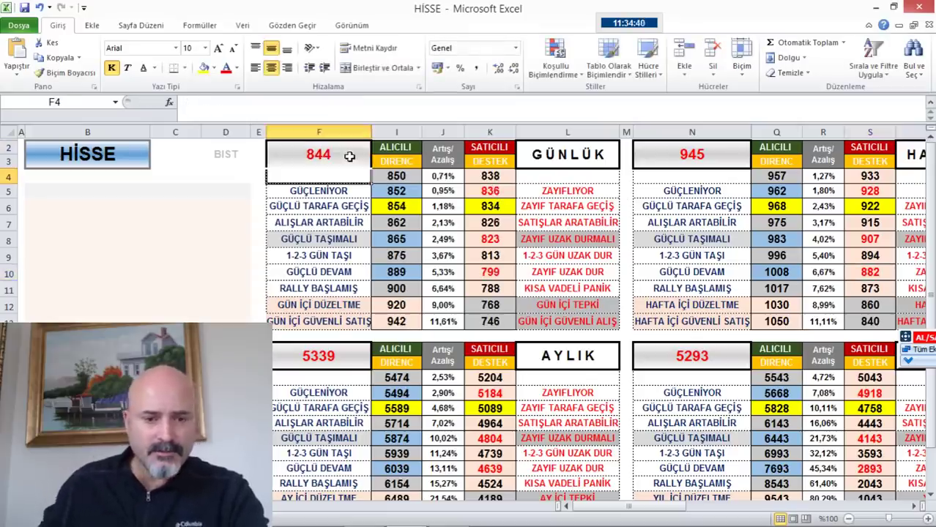
- Compare the daily GÜÇLENİYOR resistance and ZAYIFLIYOR support with the GARAN chart in Matriks, and return to Excel
click(399, 190)
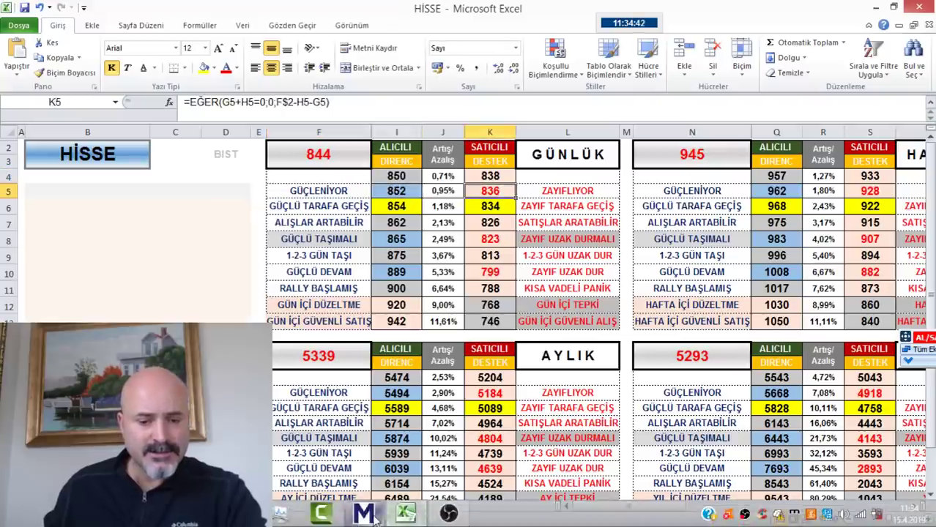
click(364, 513)
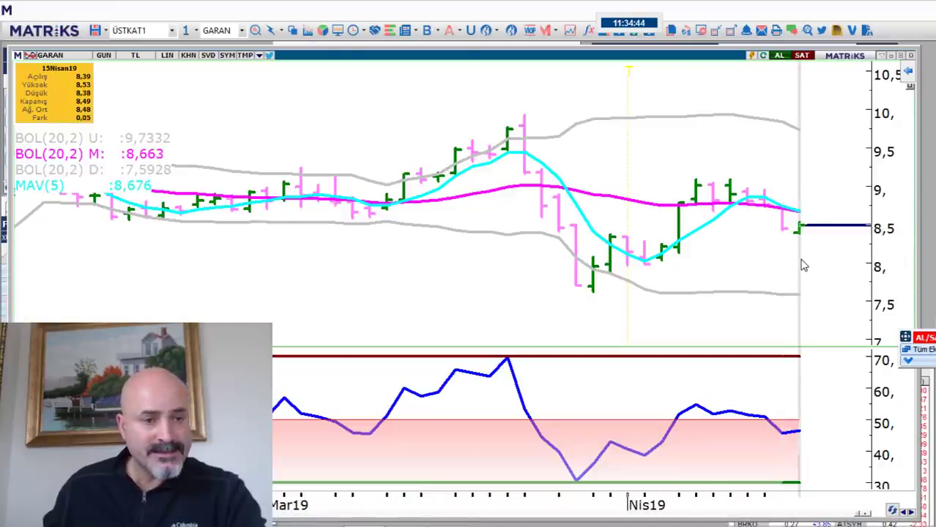
key(alt+Tab)
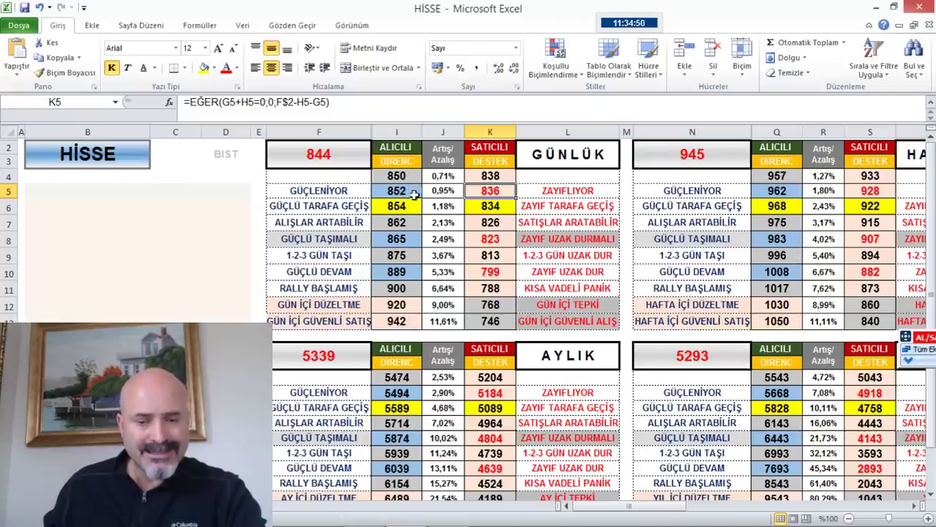
- Set the weekly reference price in N2 to 844 and examine the weekly resistances in Q4 and Q5 and the support in S5
click(708, 152)
text(844)
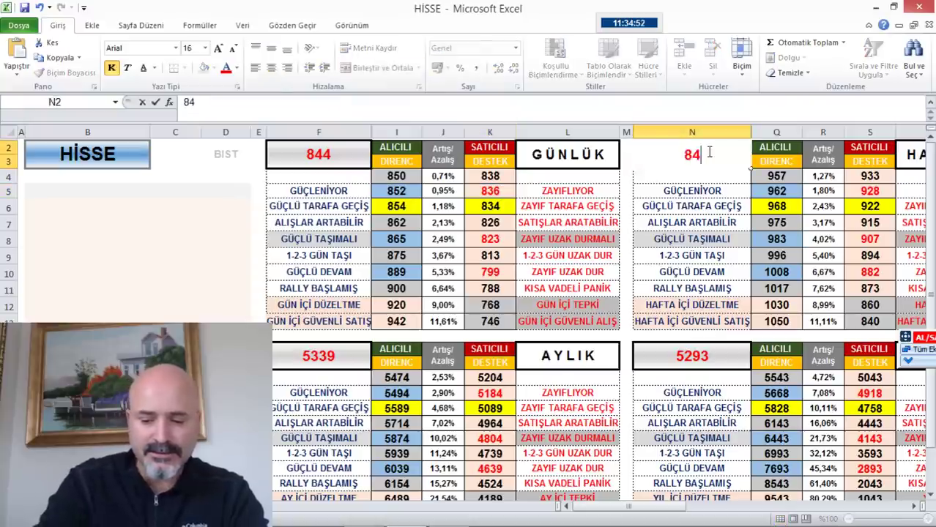
key(Return)
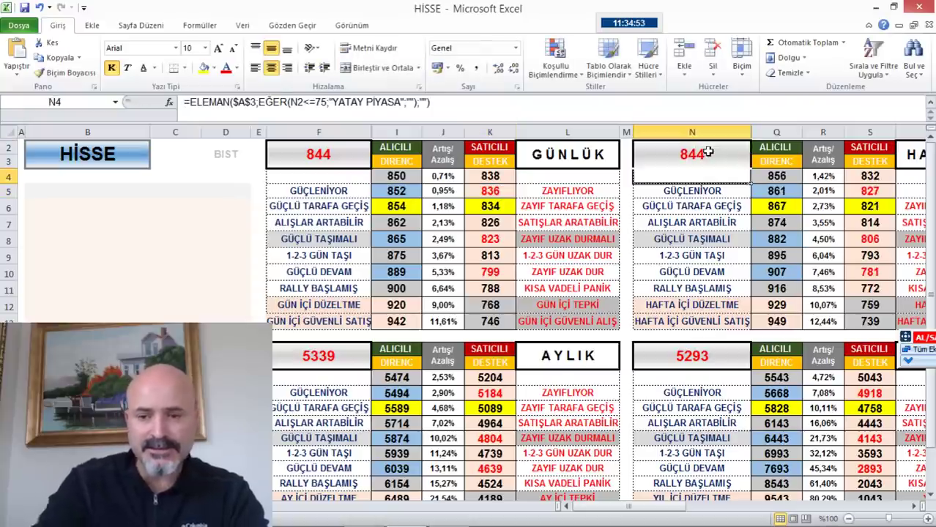
click(791, 175)
click(791, 191)
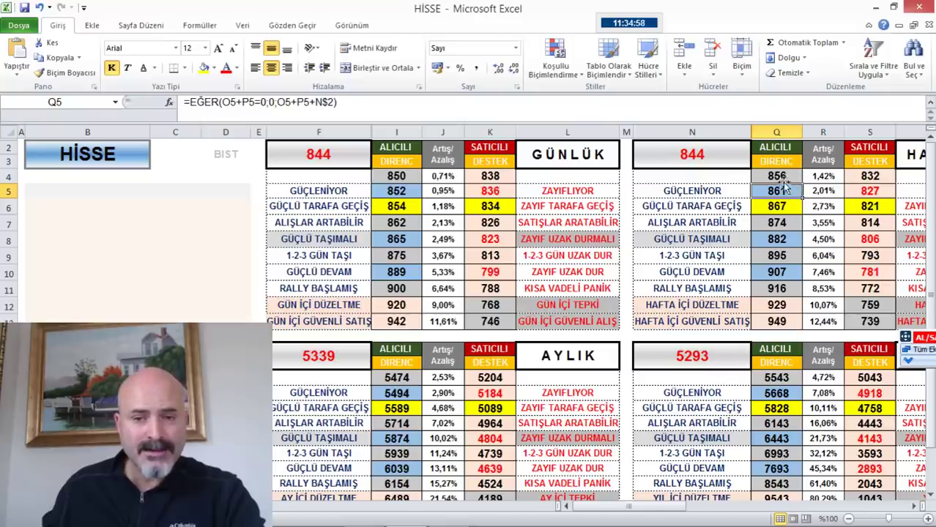
click(883, 192)
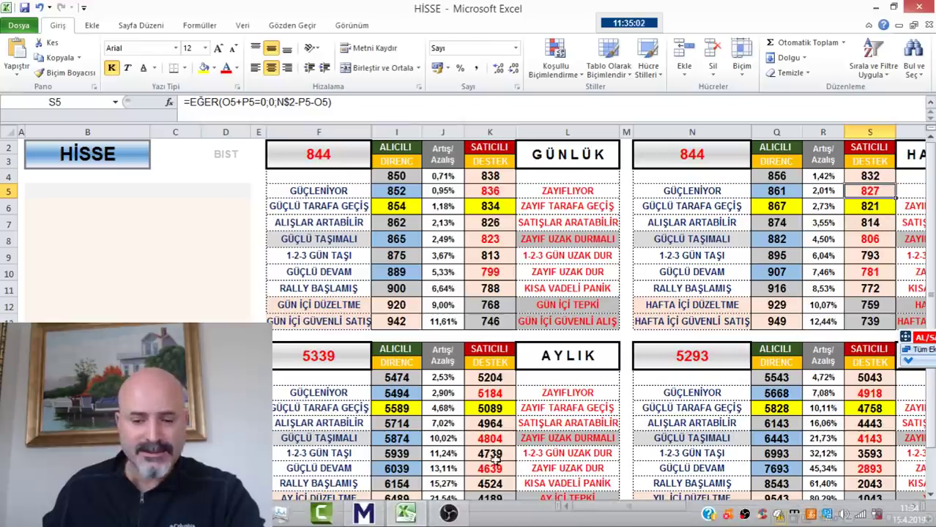
- Advance to the HALKB daily chart in Matriks, return to Excel and set the reference prices in F2 and N2 to 621
click(362, 515)
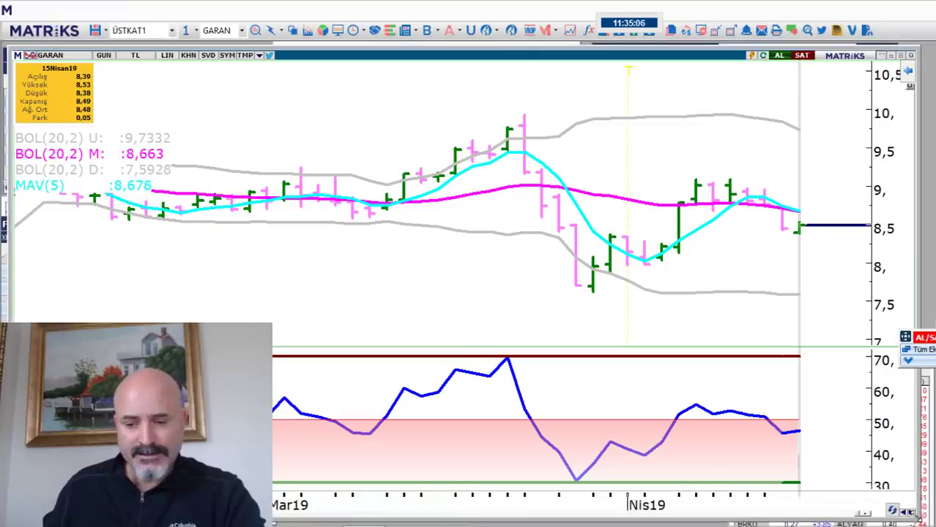
click(912, 513)
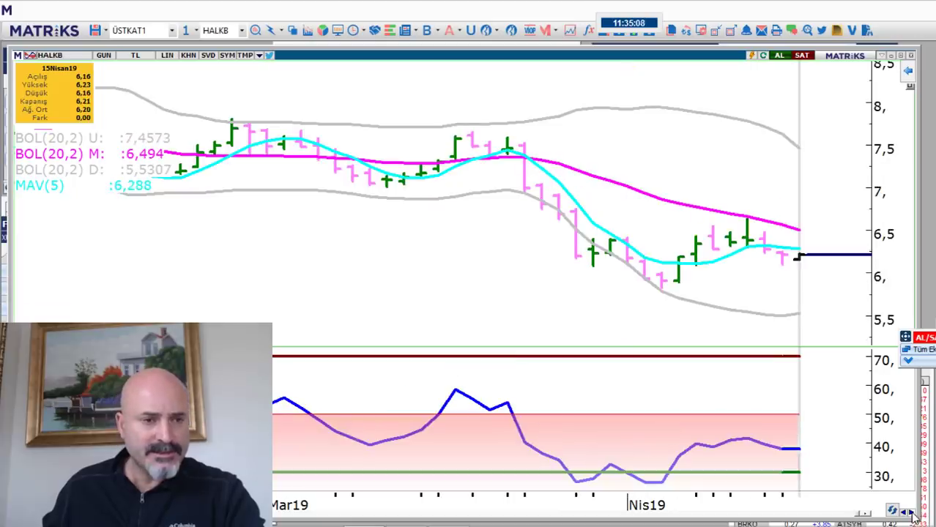
key(alt+Tab)
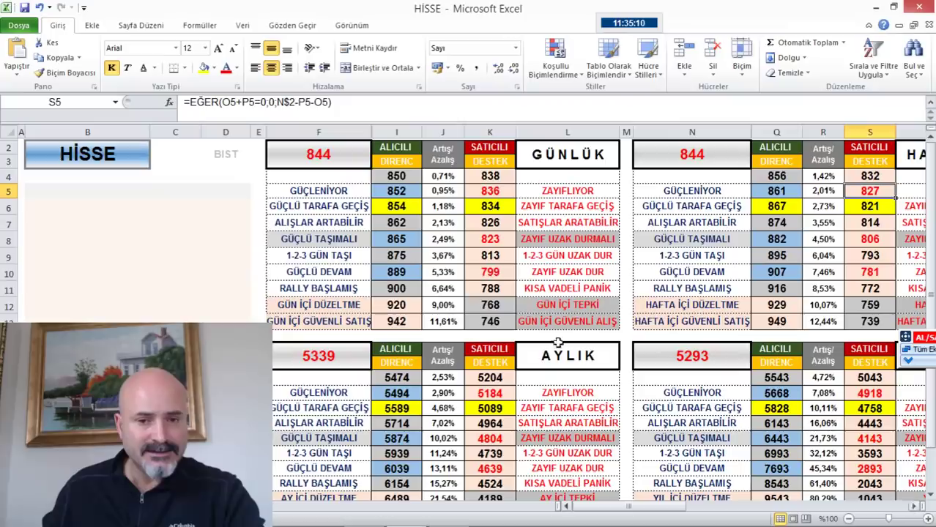
click(333, 152)
text(621)
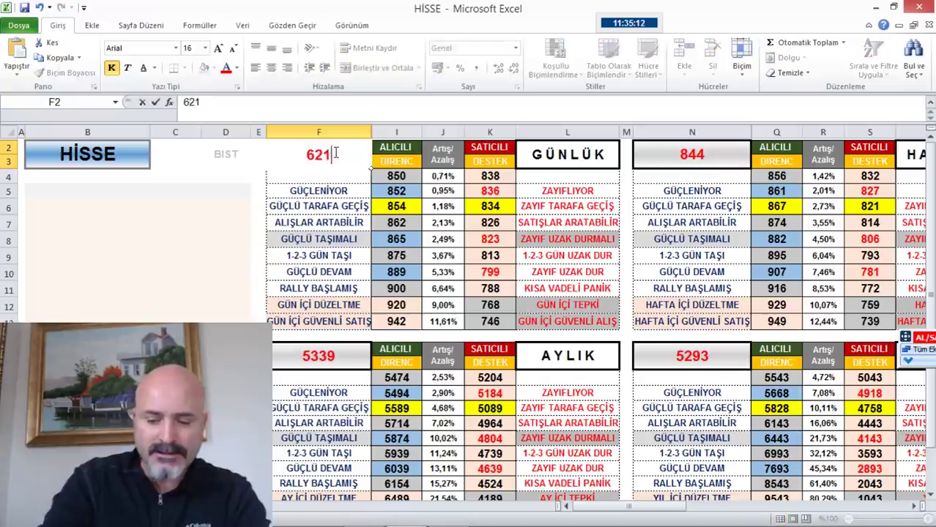
key(Return)
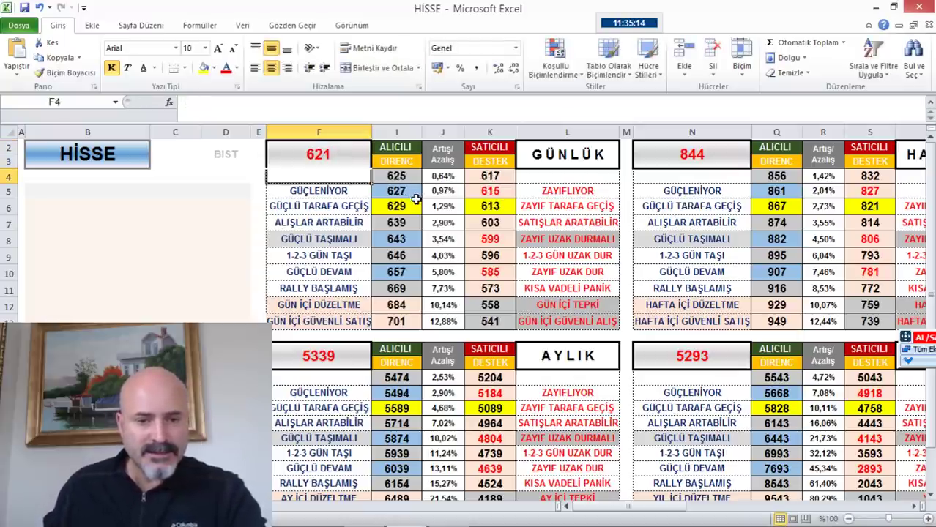
click(710, 152)
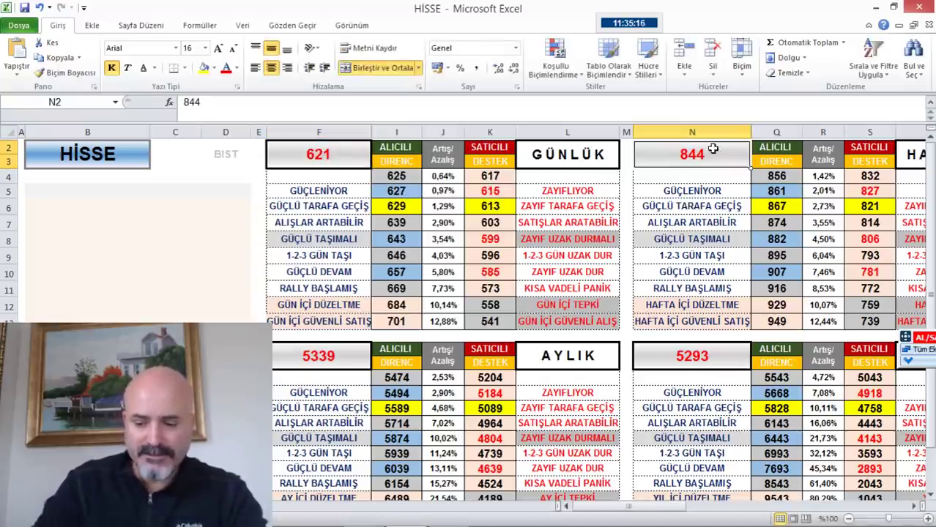
text(621)
key(Return)
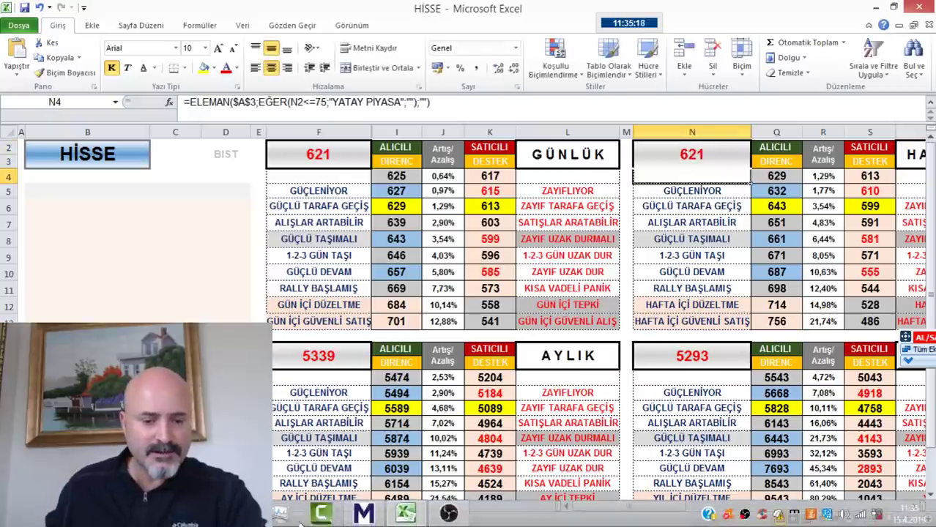
- Look over the HALKB chart in Matriks, return to Excel and examine the daily supports in K5 and K8 and the weekly support in S6
click(364, 513)
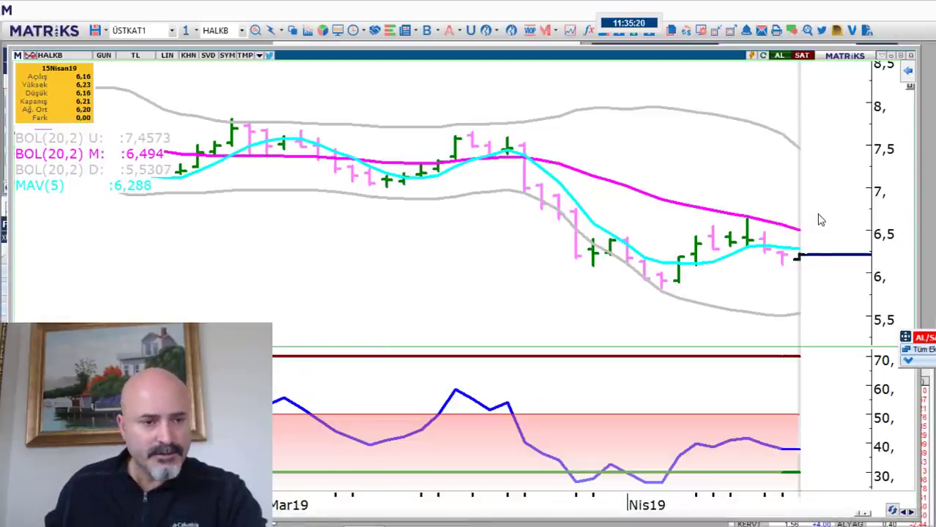
key(alt+Tab)
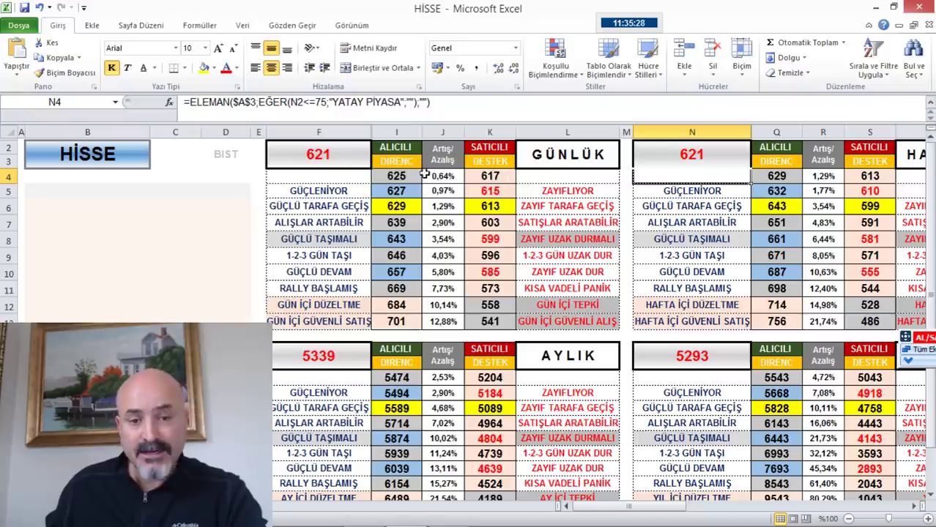
click(503, 191)
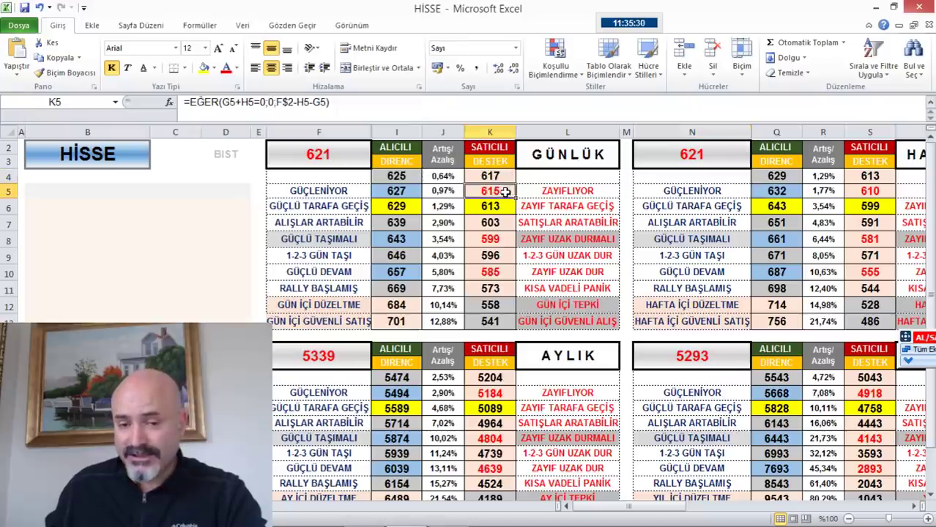
click(504, 238)
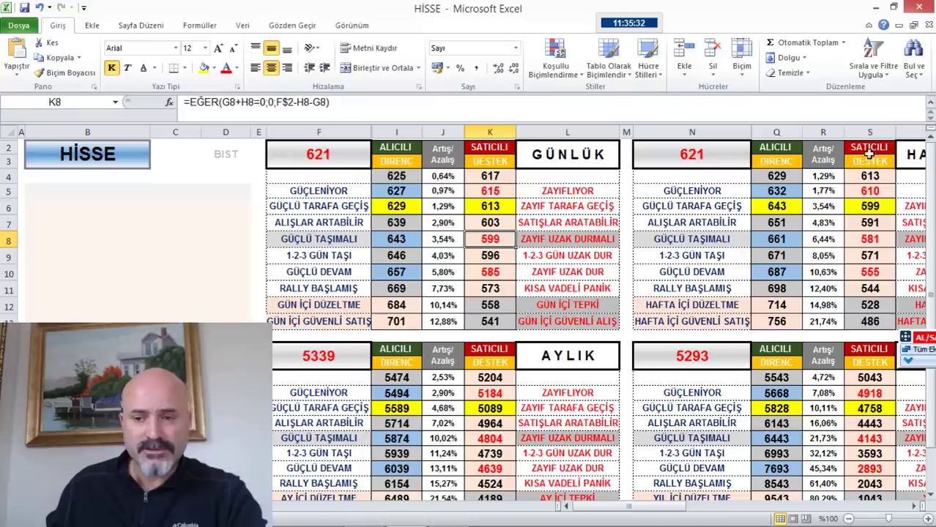
click(877, 210)
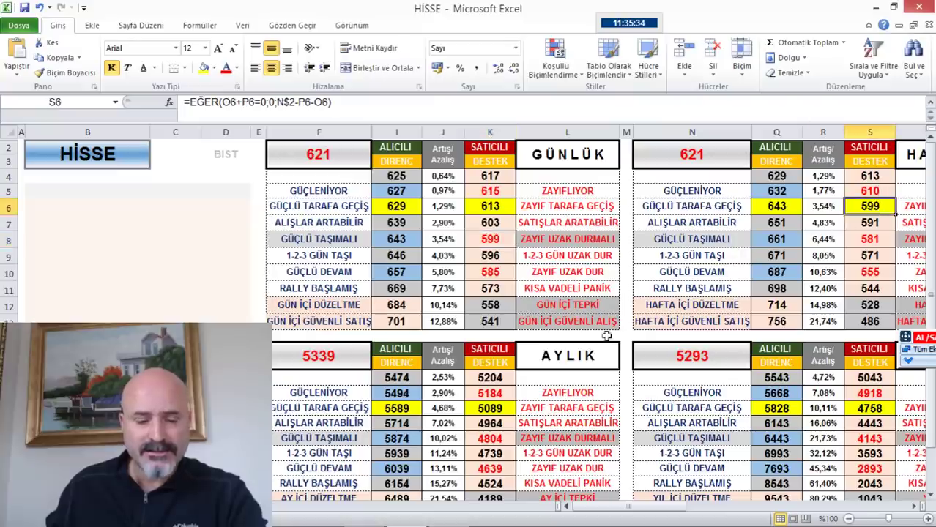
- Advance from HALKB to the ISCTR daily chart in Matriks, and in Excel enter 561 as the daily price in F2 and weekly price in N2
key(alt+Tab)
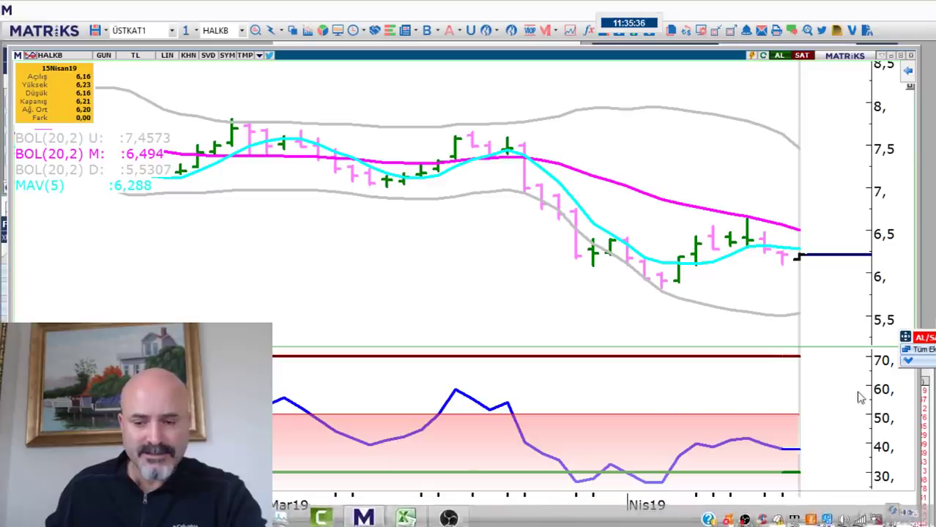
click(911, 515)
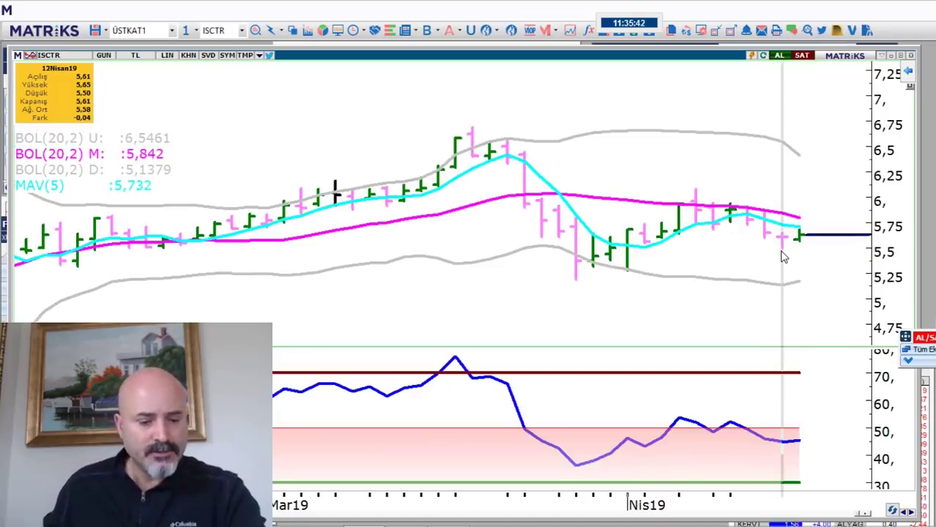
key(alt+Tab)
click(330, 155)
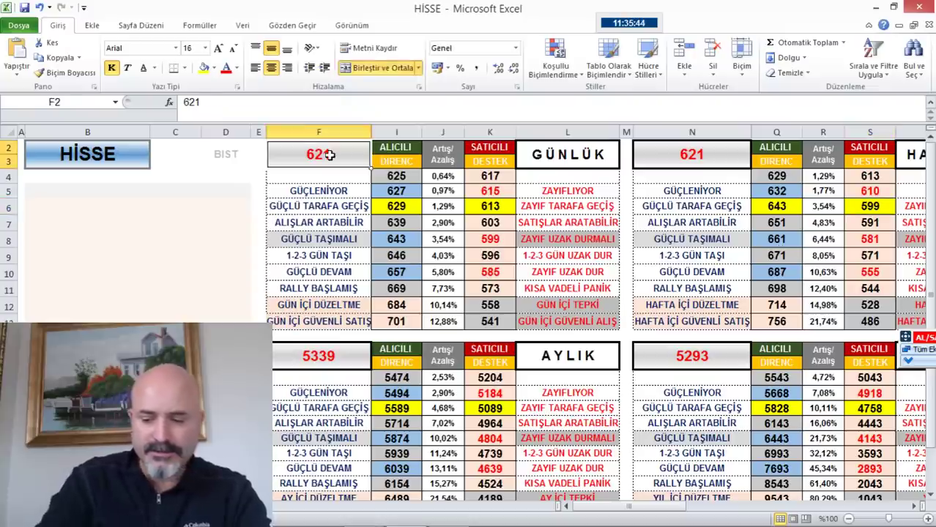
text(561)
key(Return)
click(662, 157)
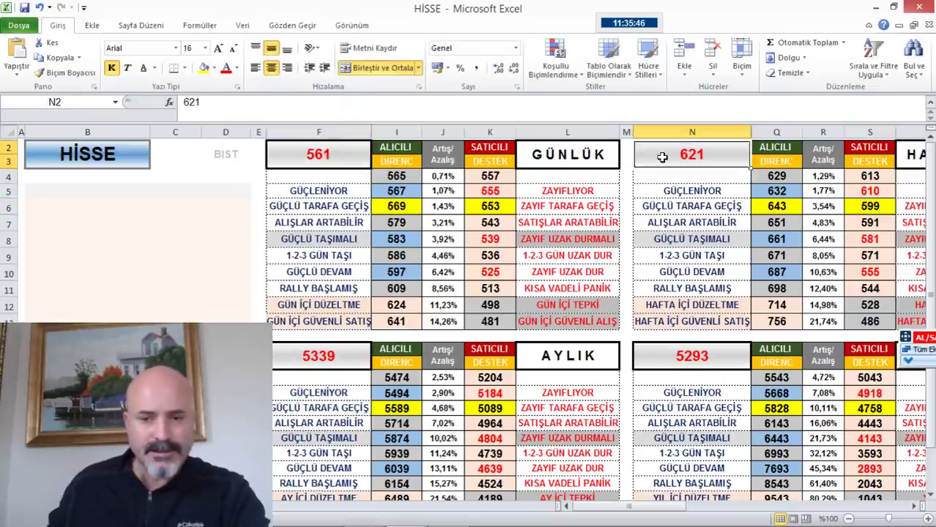
text(561)
key(Return)
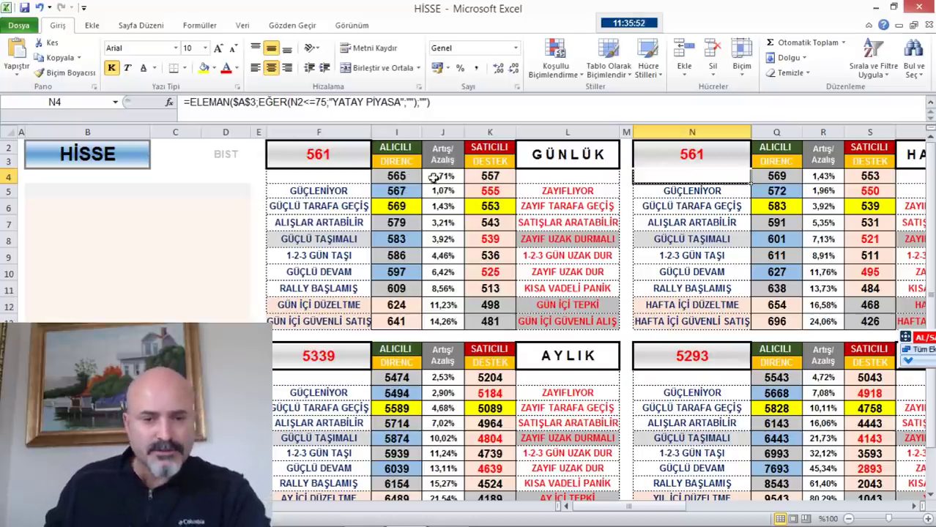
- Check the daily supports in K5 and K4 and the GÜÇLENİYOR resistance in I5 against the ISCTR chart in Matriks
click(490, 191)
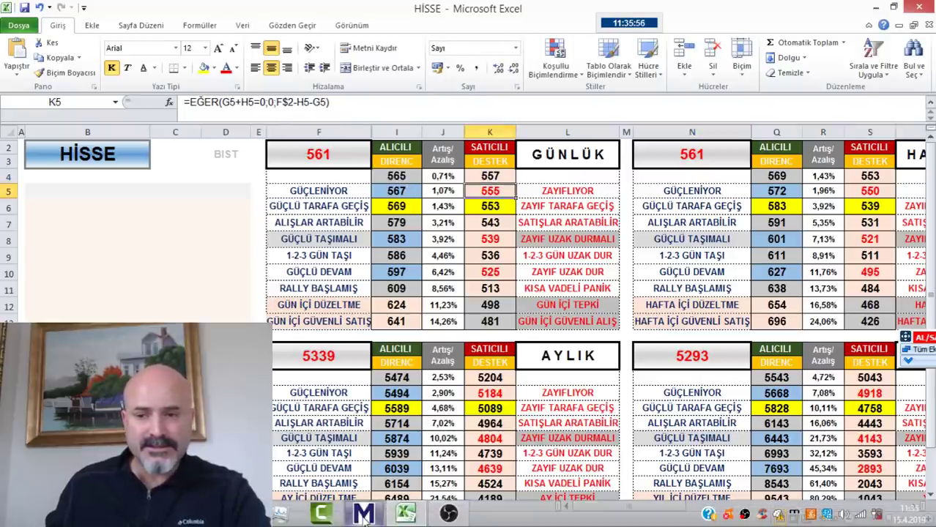
click(364, 520)
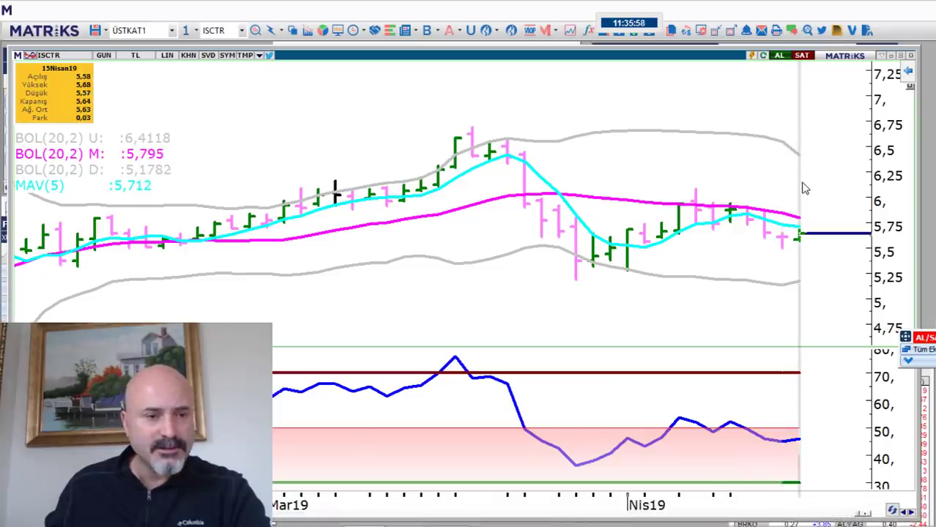
key(alt+Tab)
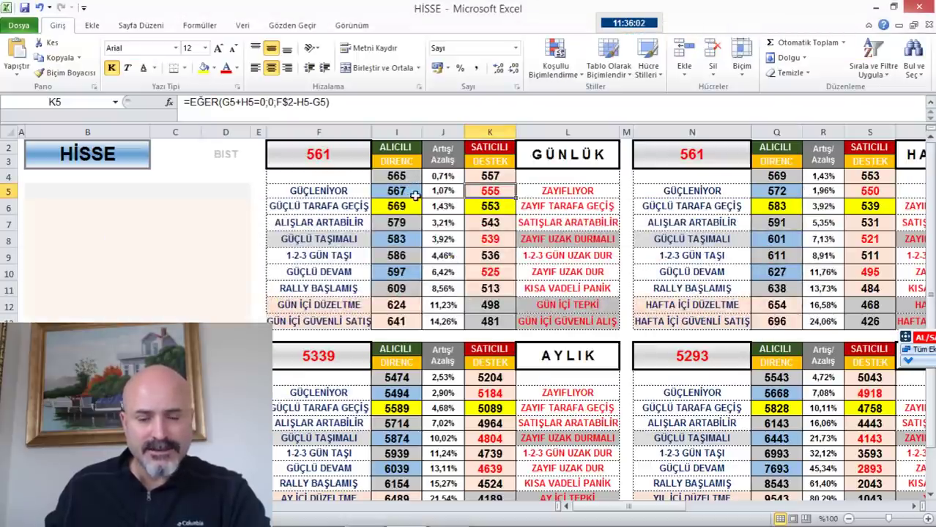
click(504, 179)
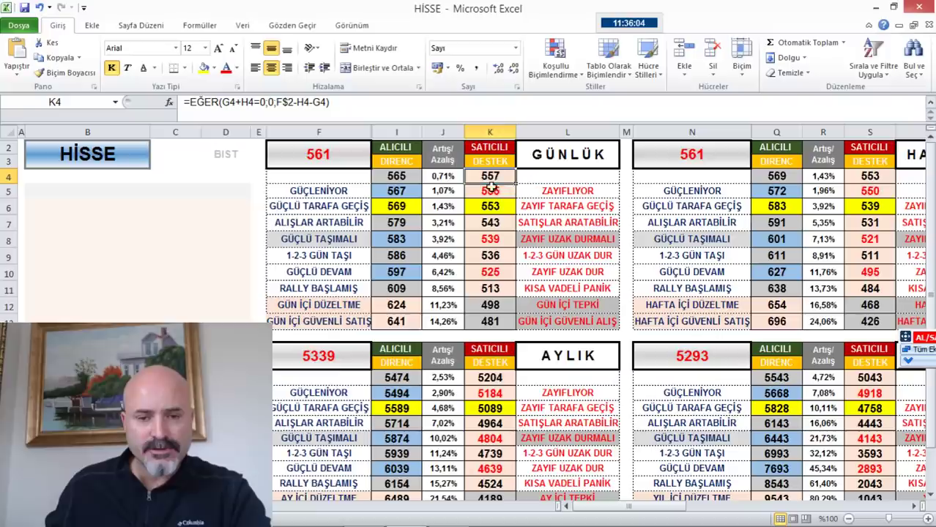
click(412, 190)
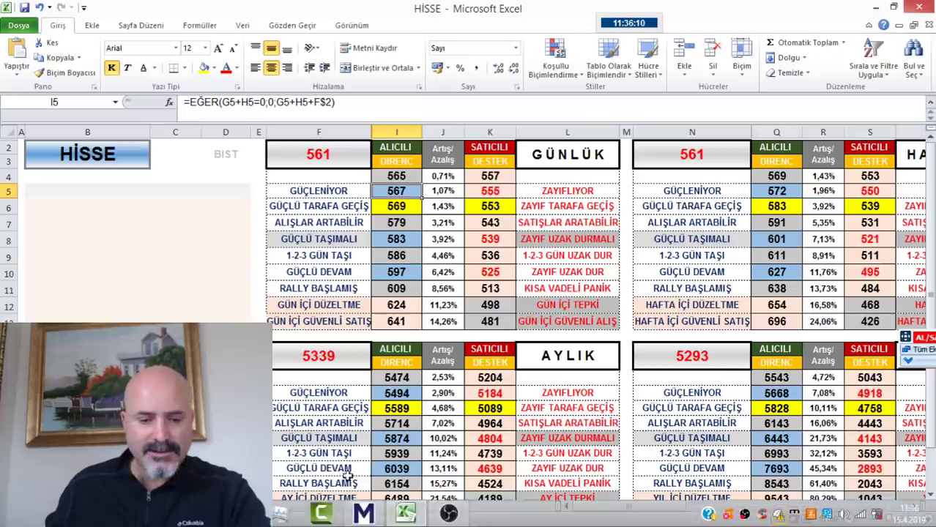
- Move on to the KCHOL daily chart in Matriks, switch to Excel and set both the daily F2 and weekly N2 prices to 1655
click(364, 512)
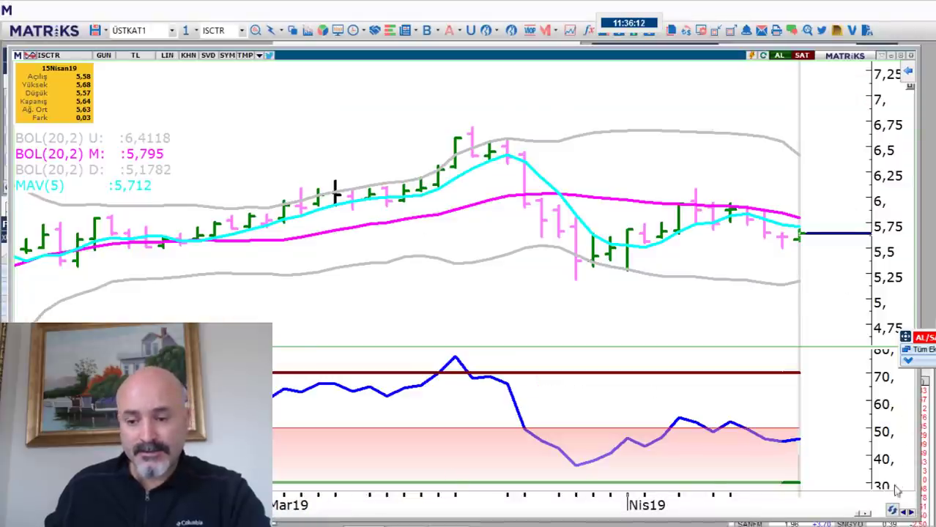
key(Page_Down)
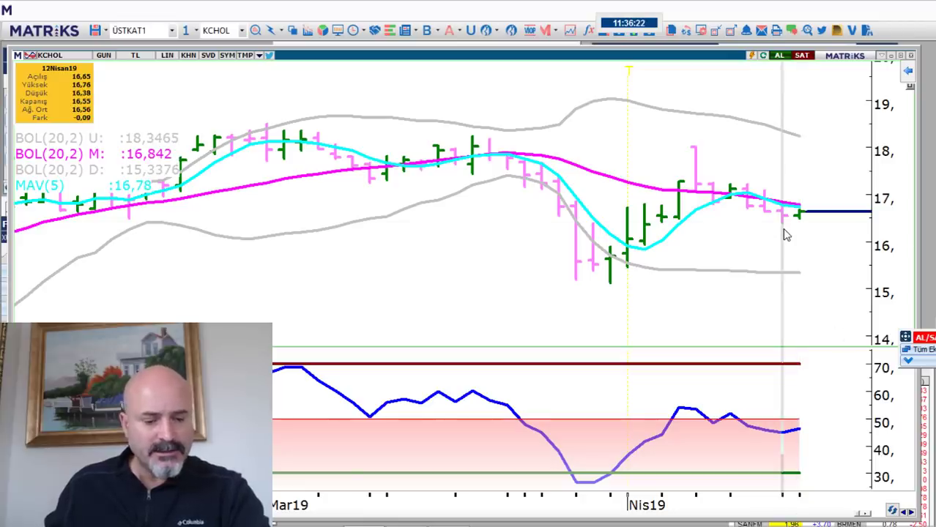
key(alt+Tab)
click(320, 151)
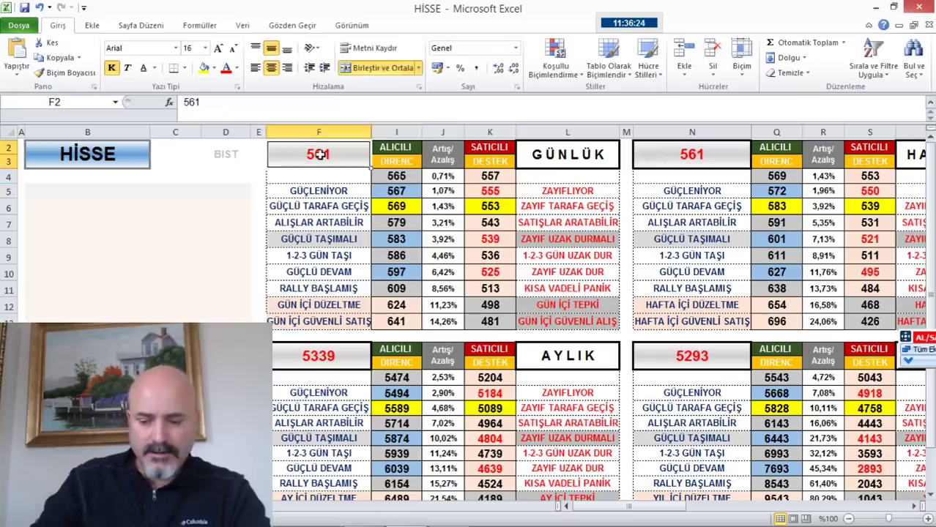
text(1655)
key(Return)
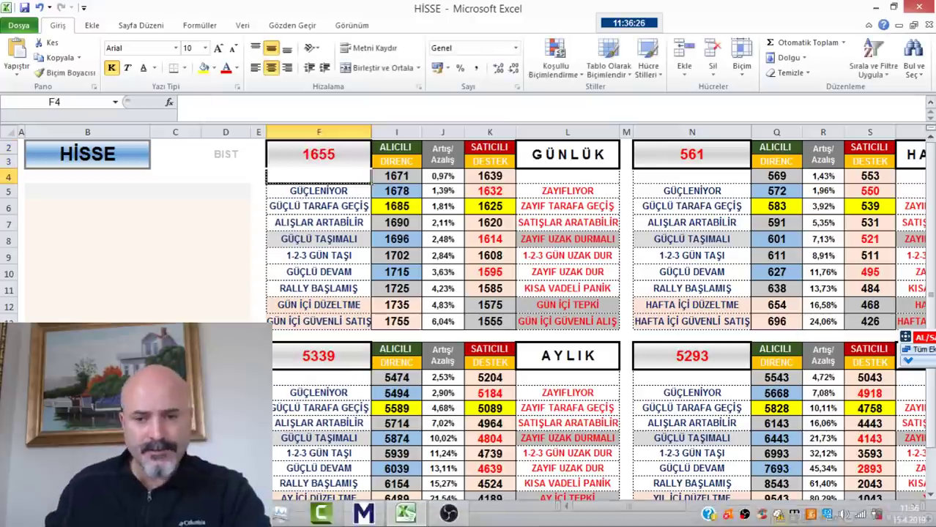
click(673, 144)
text(1655)
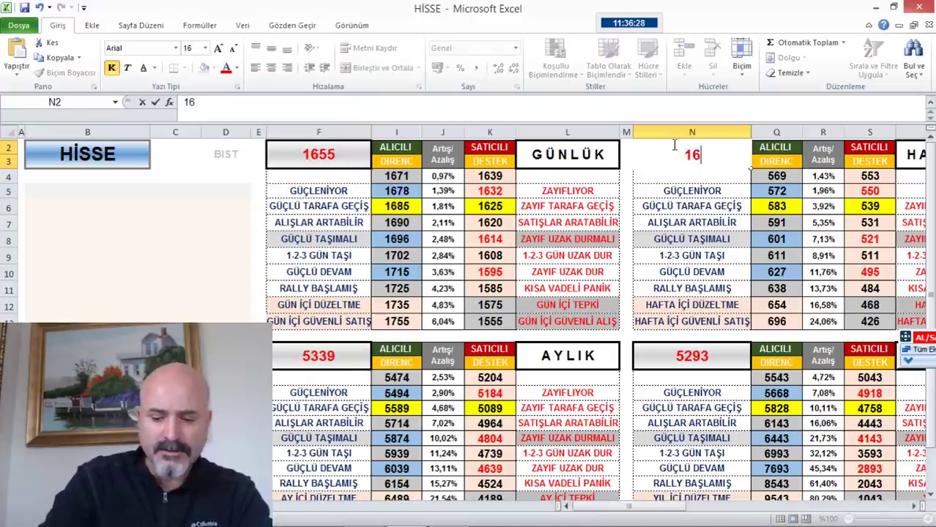
key(Return)
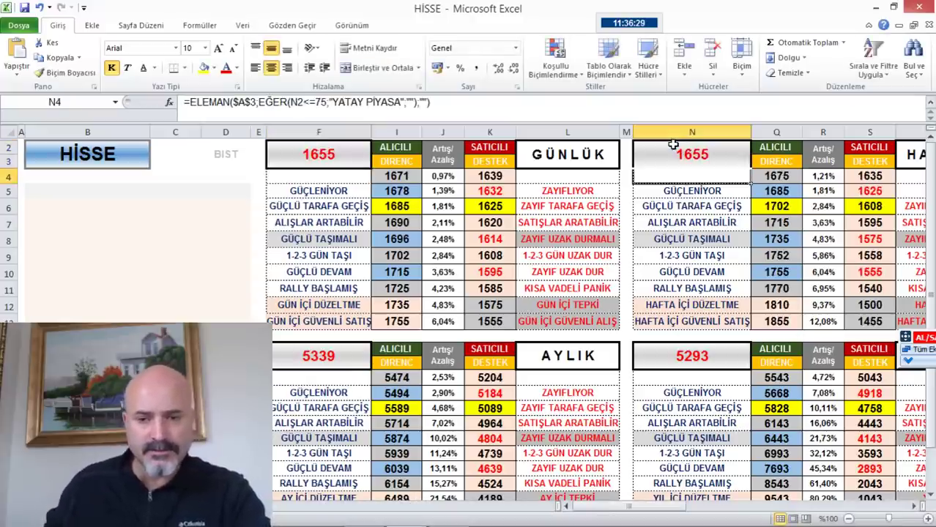
- Compare the daily GÜÇLENİYOR resistance in I5 with the KCHOL chart in Matriks, and return to Excel
click(410, 192)
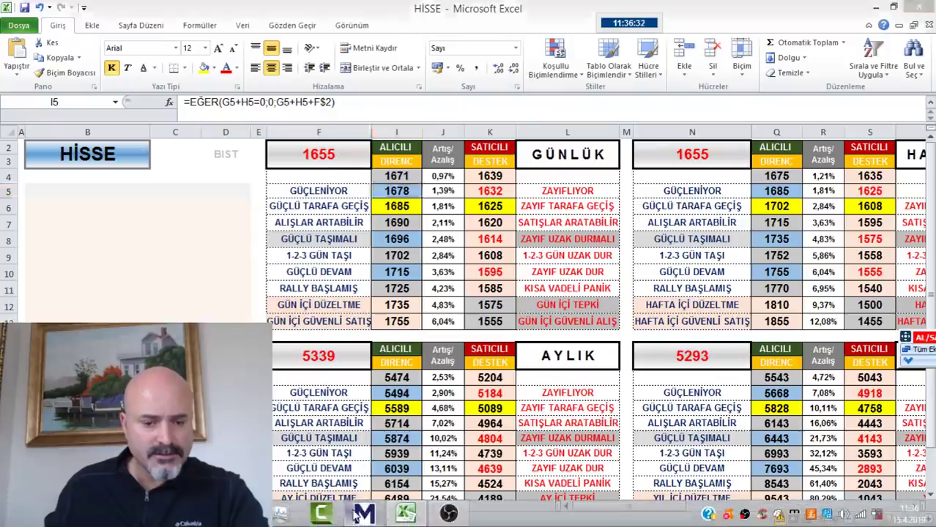
click(360, 509)
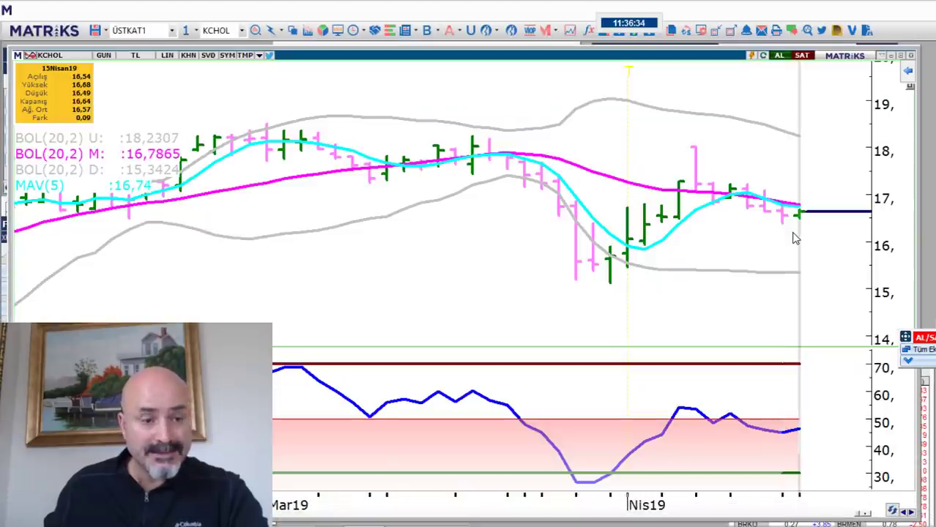
key(alt+Tab)
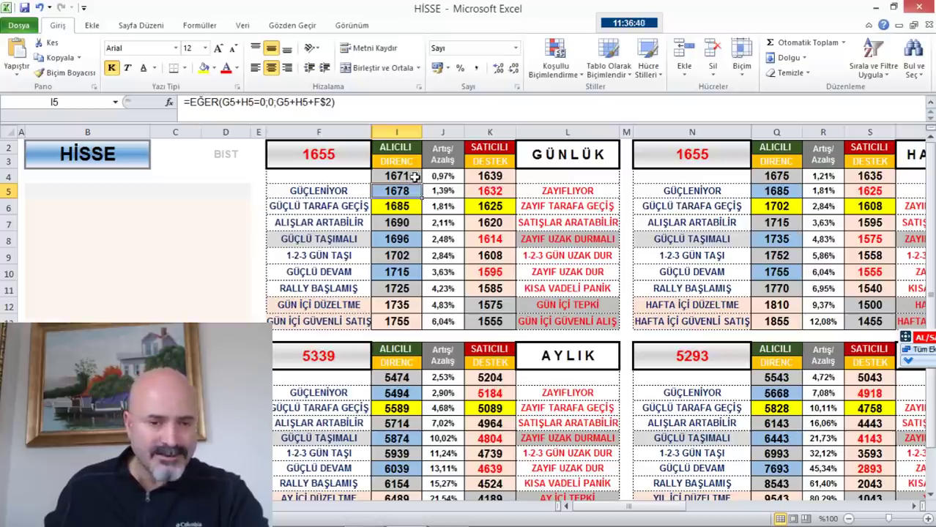
- Check KCHOL's daily ZAYIFLIYOR support in K5, switch to Matriks and browse past KOZAA and KOZAL to the KRDMD daily chart
click(486, 191)
click(364, 512)
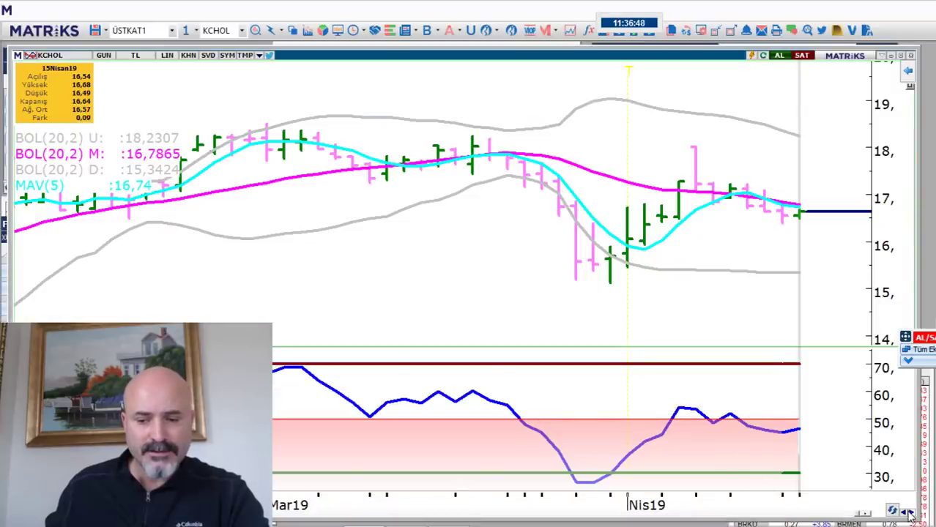
click(908, 514)
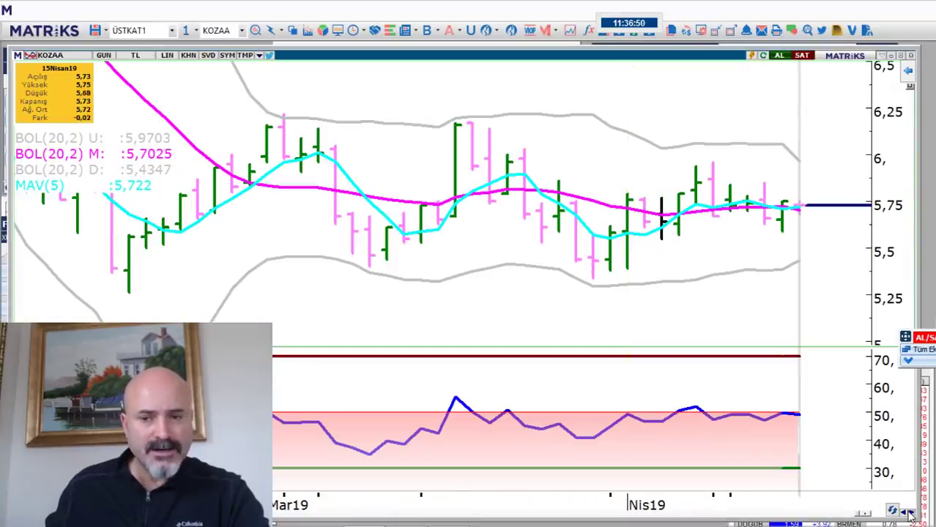
click(909, 514)
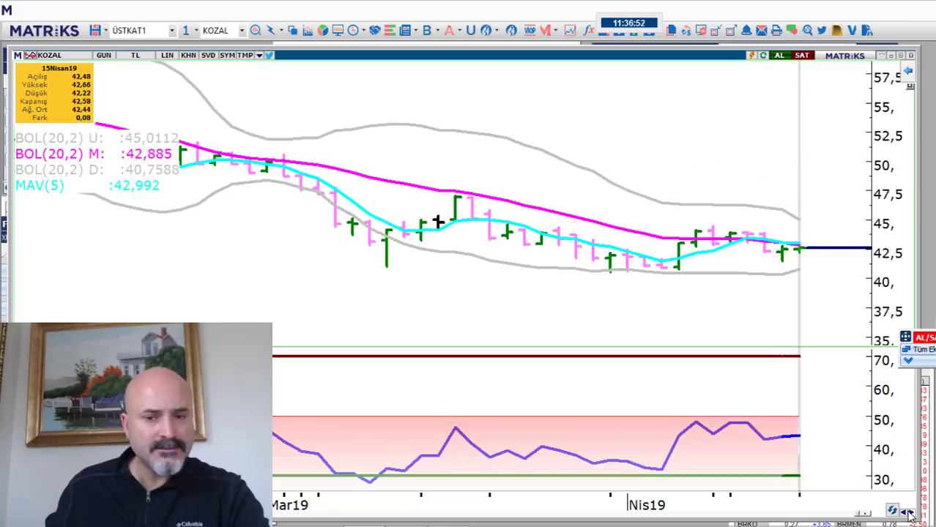
click(909, 514)
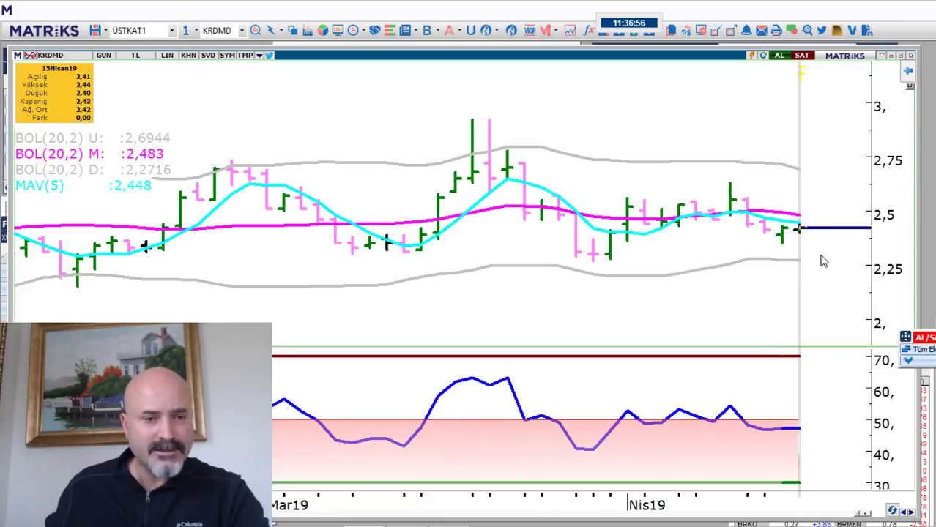
- Switch to Excel and set both the daily price in F2 and the weekly price in N2 to 242 for KRDMD
key(alt+Tab)
click(301, 155)
text(242)
key(Return)
click(727, 159)
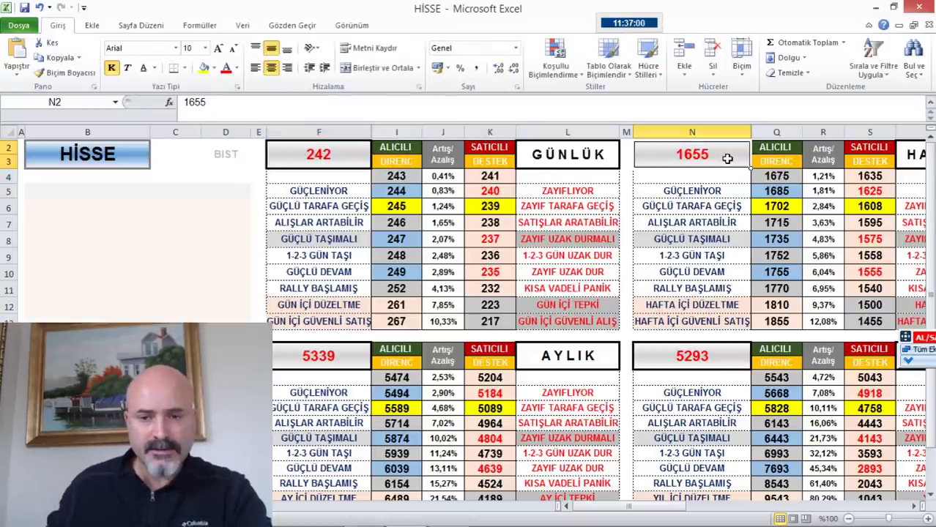
text(242)
key(Return)
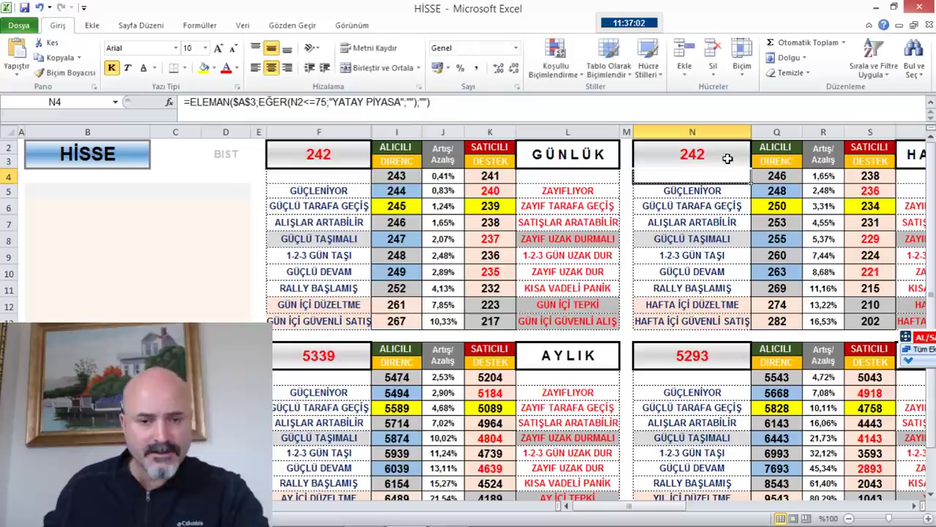
- Compare the daily resistances in I4 and I5 and the ZAYIFLIYOR support in K5 with the KRDMD chart in Matriks
click(405, 177)
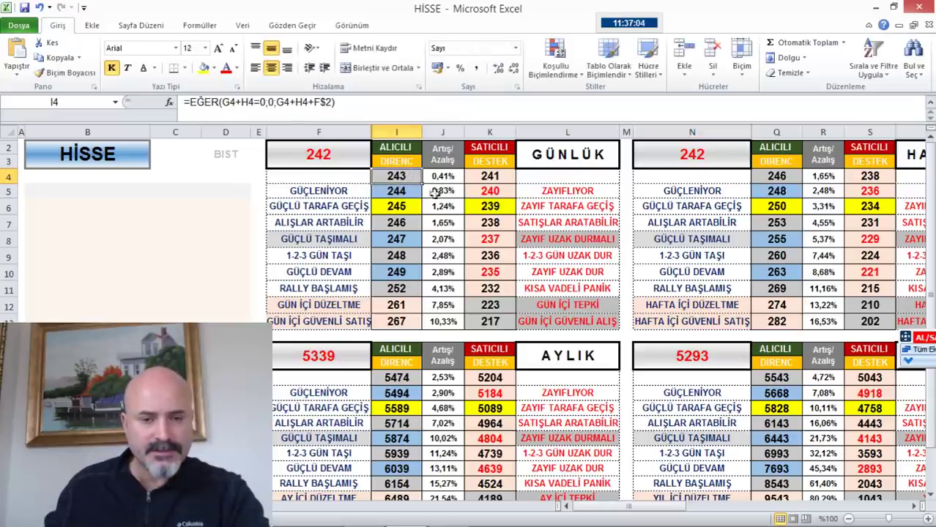
click(411, 191)
click(482, 190)
key(alt+Tab)
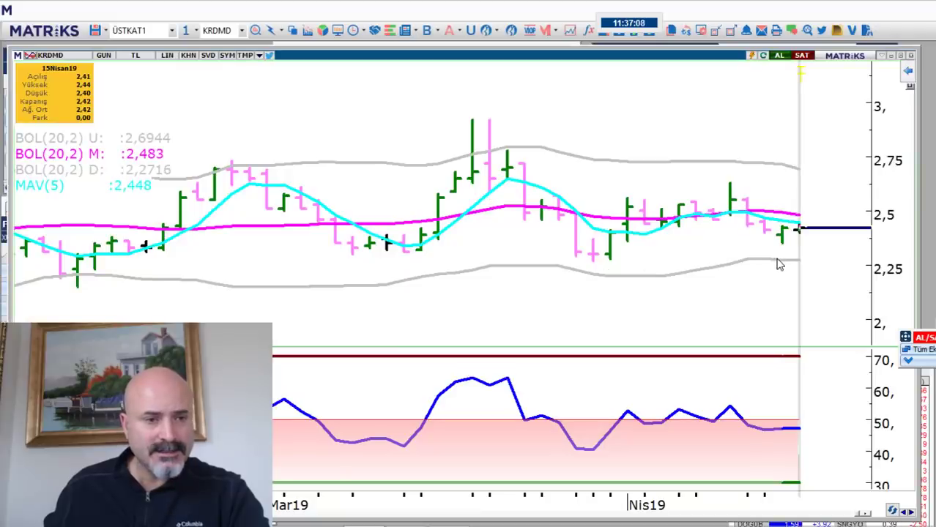
key(alt+Tab)
click(417, 190)
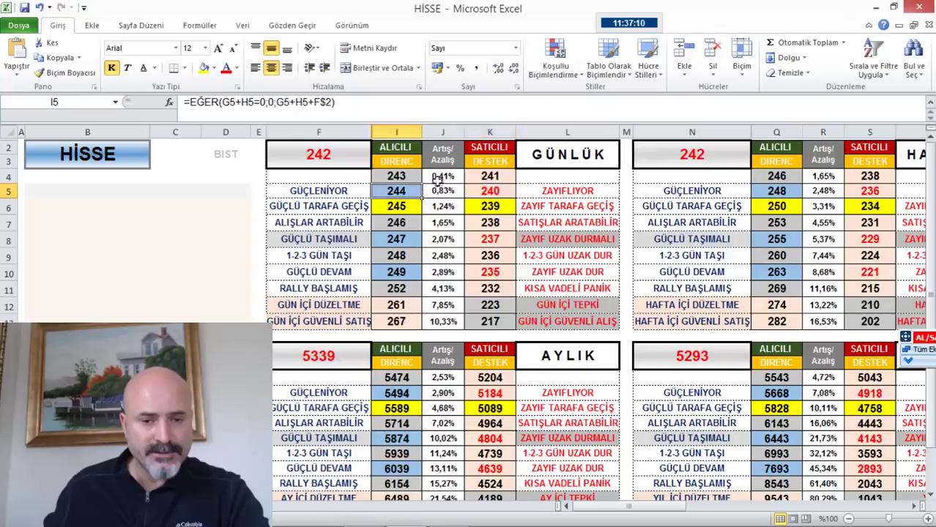
click(490, 191)
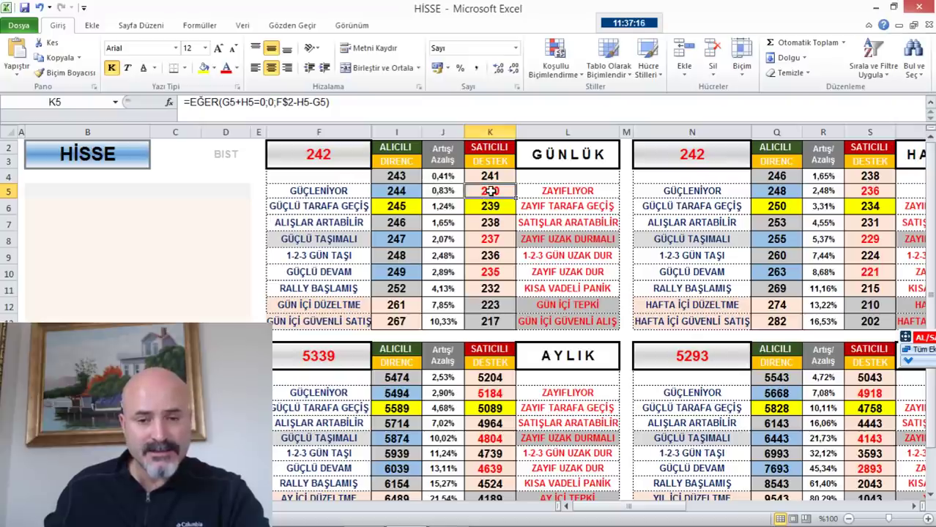
- Advance to the PETKM daily chart in Matriks, and in Excel enter 452 as the daily F2 and weekly N2 prices
click(363, 513)
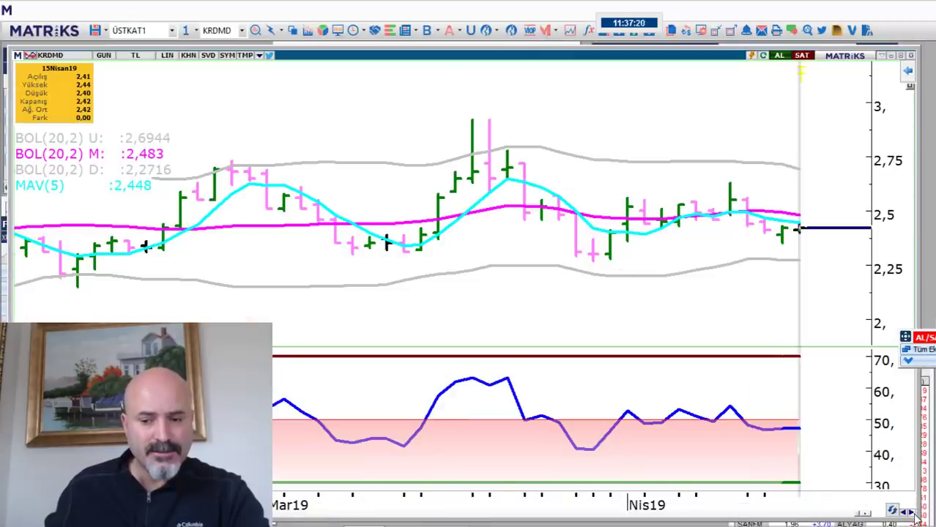
key(Down)
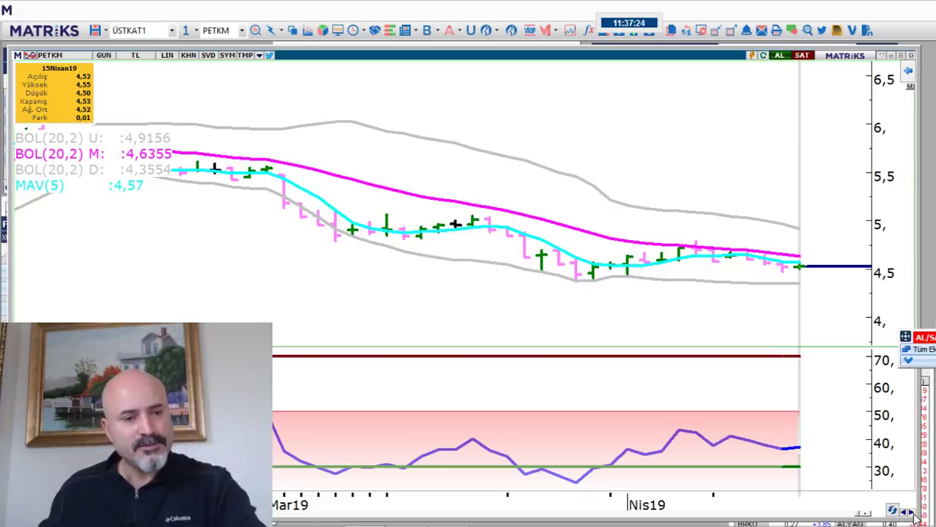
key(alt+Tab)
click(312, 153)
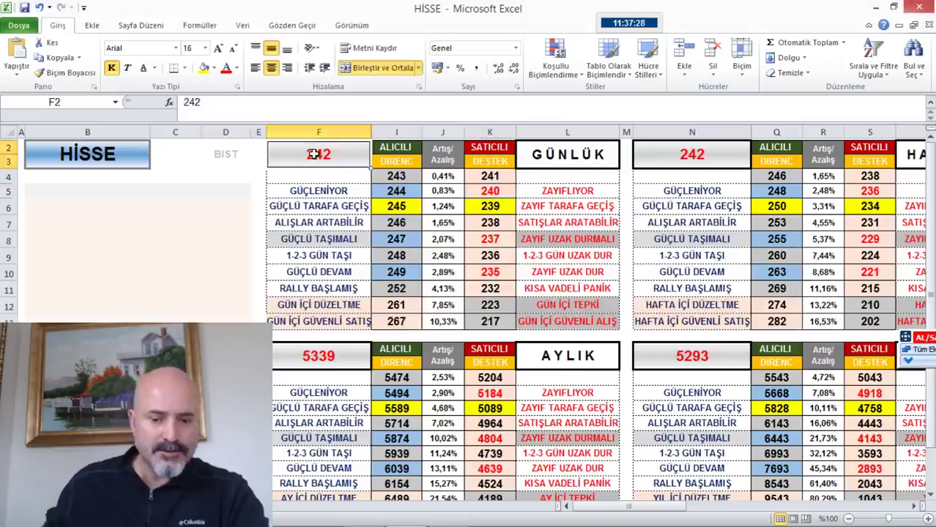
text(452)
key(Return)
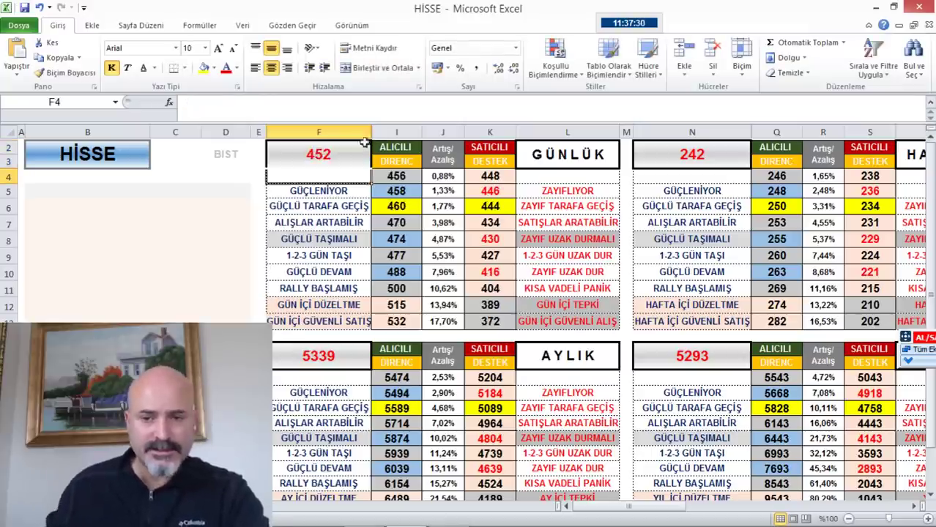
click(694, 155)
text(452)
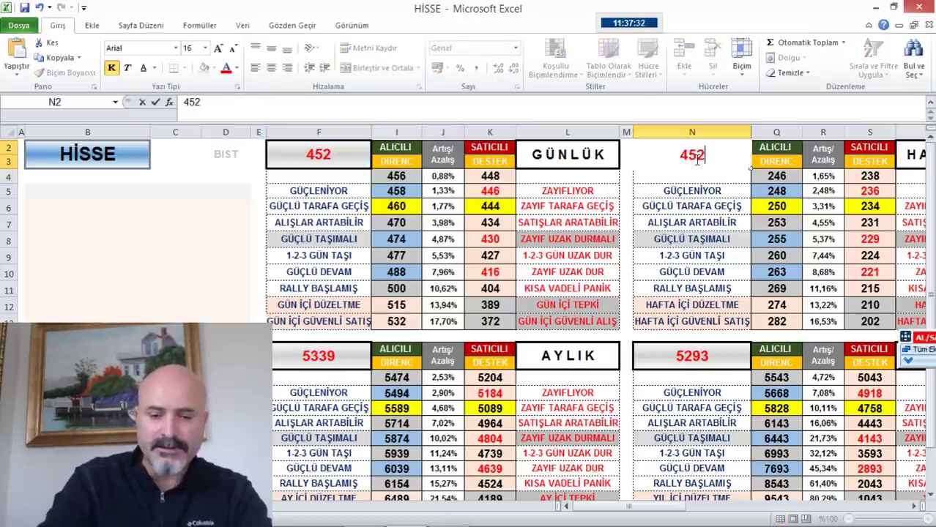
key(Return)
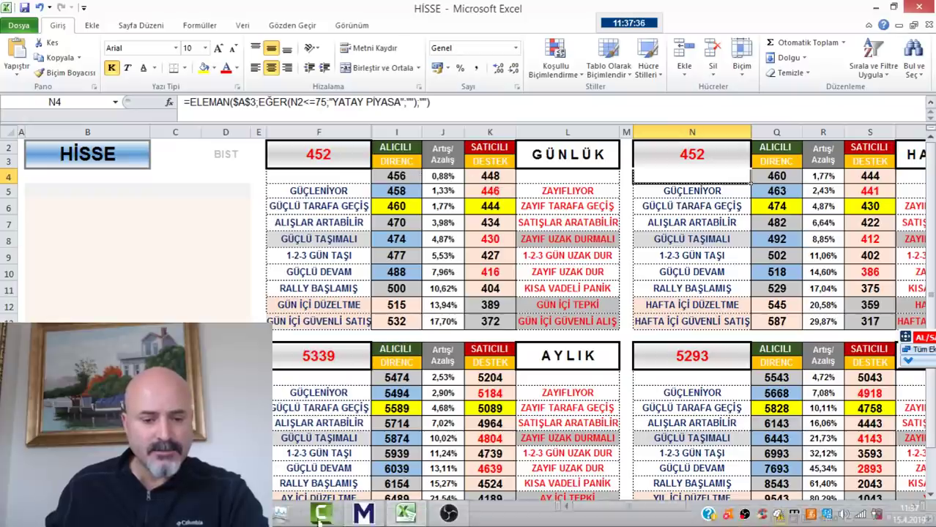
- Review the PETKM chart in Matriks and return to Excel to check the daily ZAYIFLIYOR support in K5
click(361, 513)
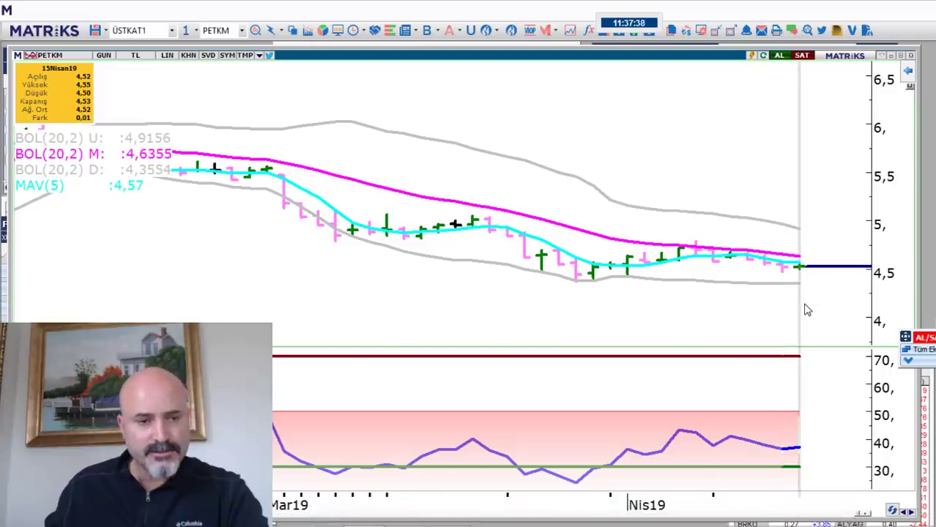
key(alt+Tab)
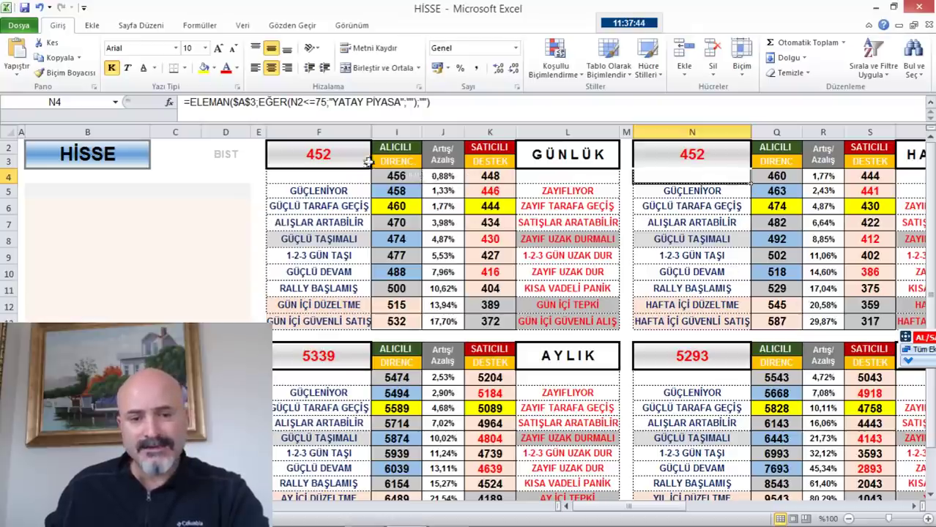
click(503, 190)
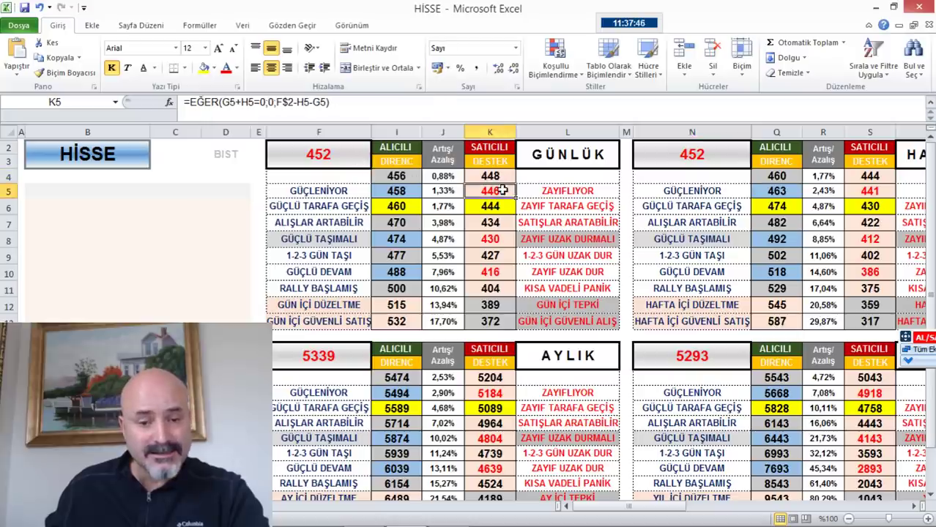
- Move on to the PGSUS daily chart in Matriks, switch to Excel and set both the daily F2 and weekly N2 prices to 2972
click(364, 513)
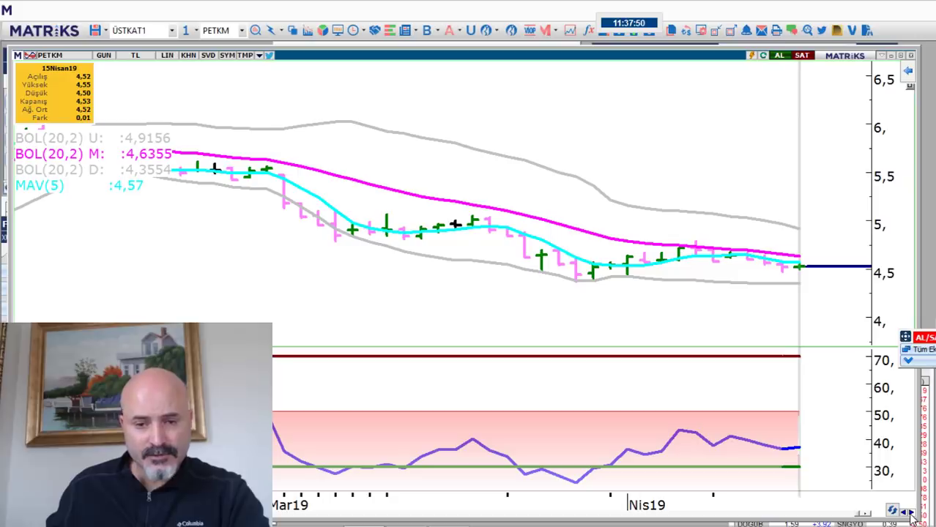
key(Page_Down)
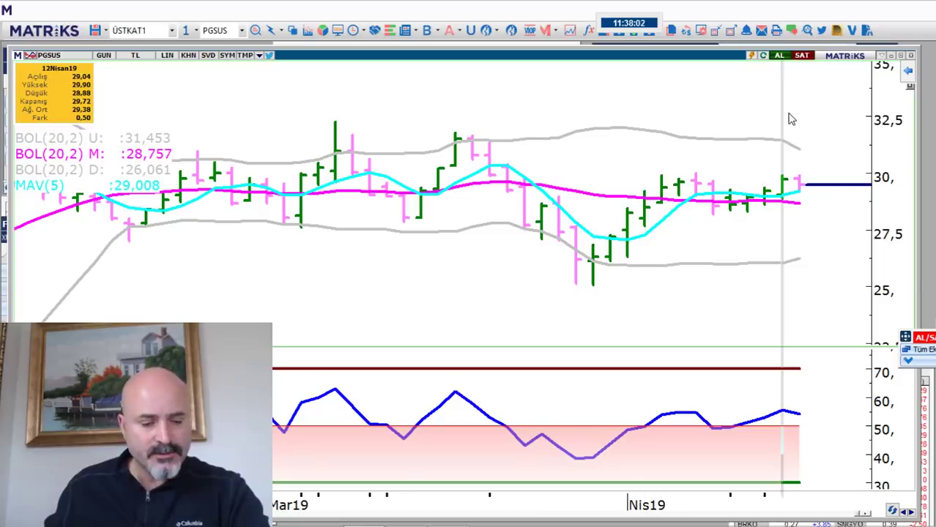
key(alt+Tab)
click(331, 153)
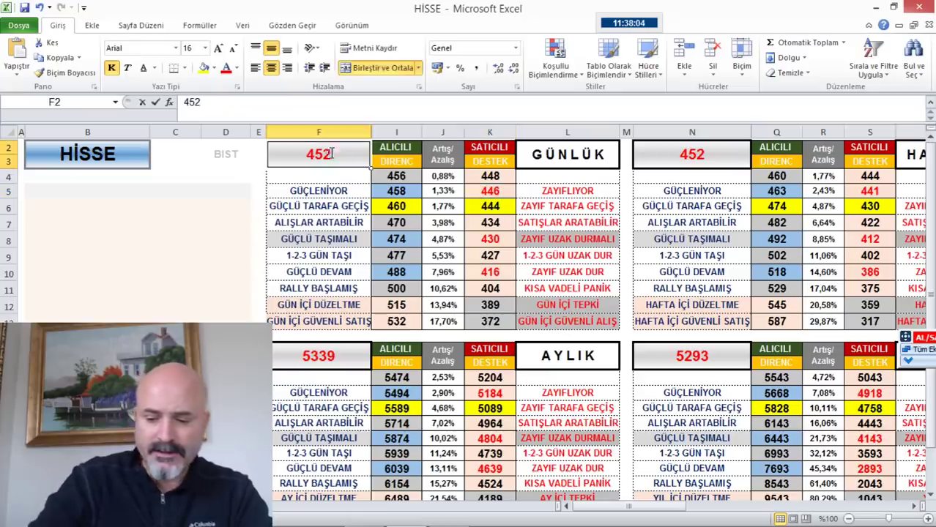
text(2972)
key(Return)
click(740, 149)
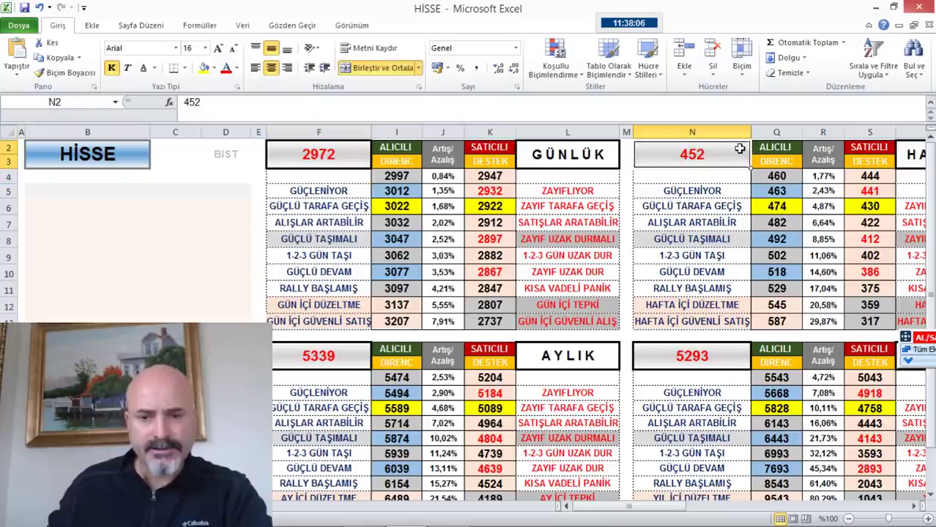
text(2972)
key(Return)
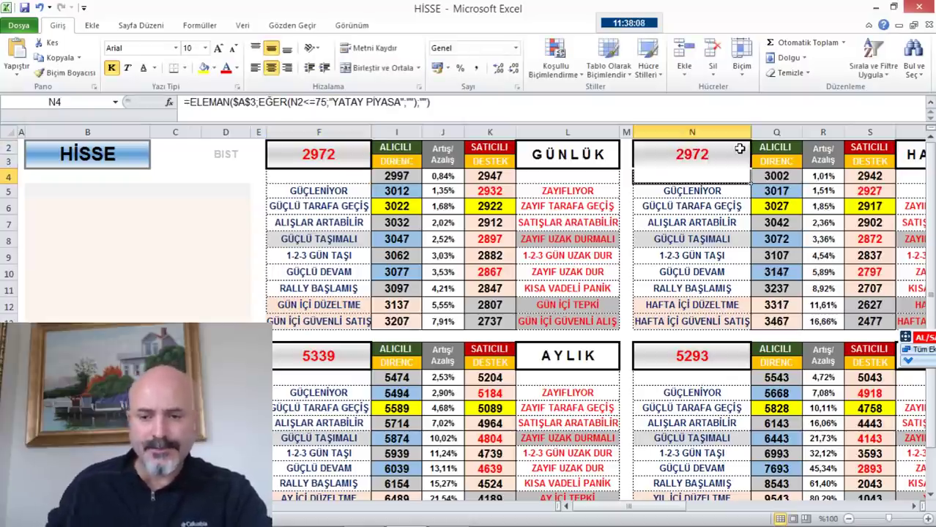
- Check the daily GÜÇLENİYOR resistance in I5 and the supports in K4, K5 and K10 against the PGSUS chart in Matriks
click(408, 191)
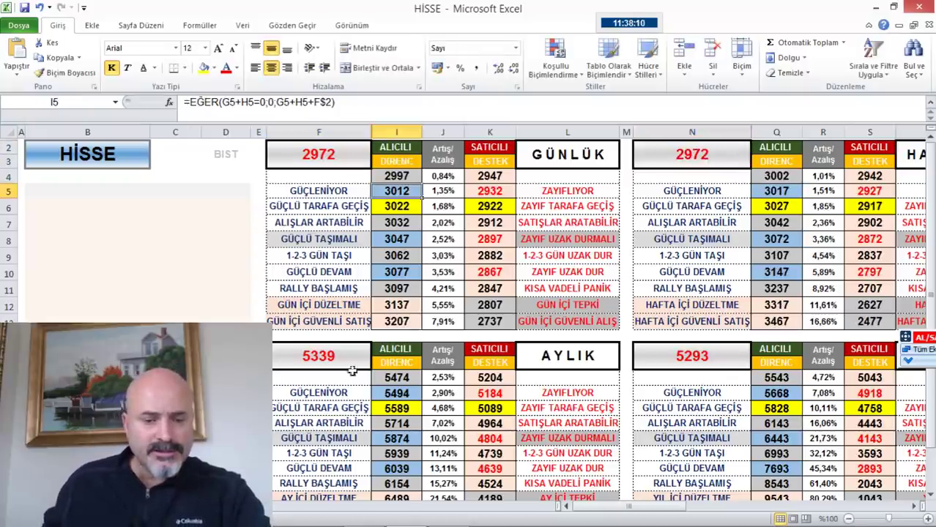
click(364, 513)
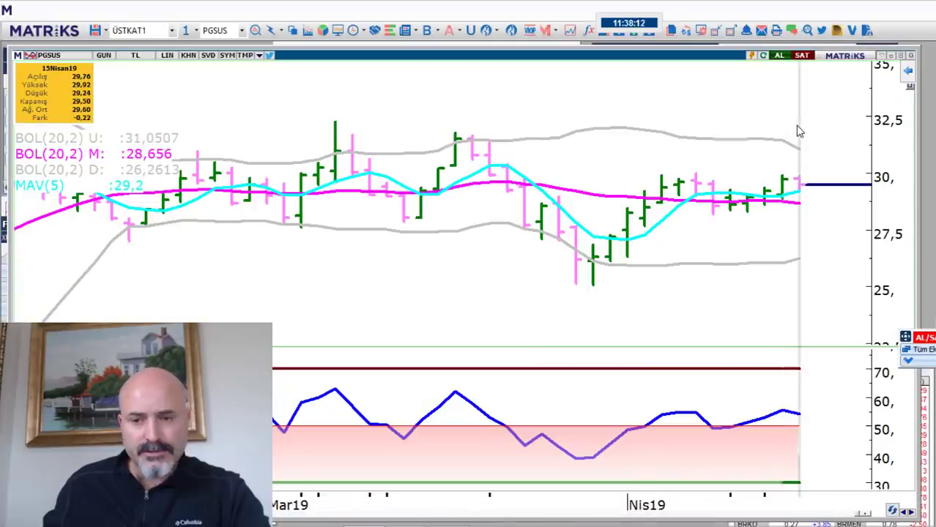
key(alt+Tab)
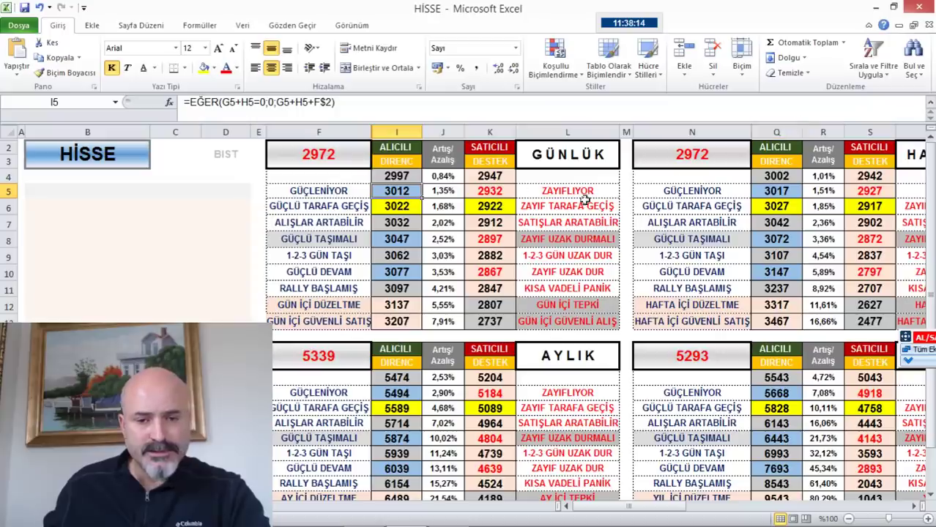
click(490, 192)
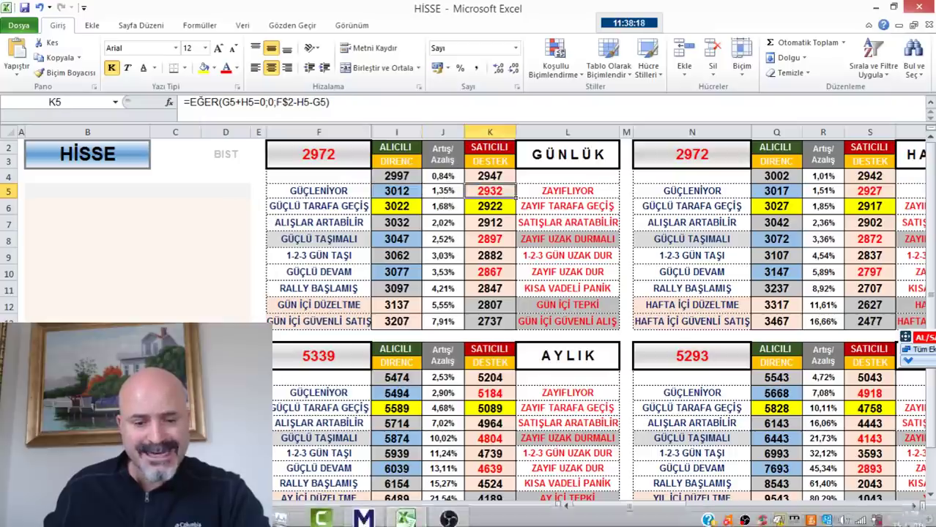
click(364, 521)
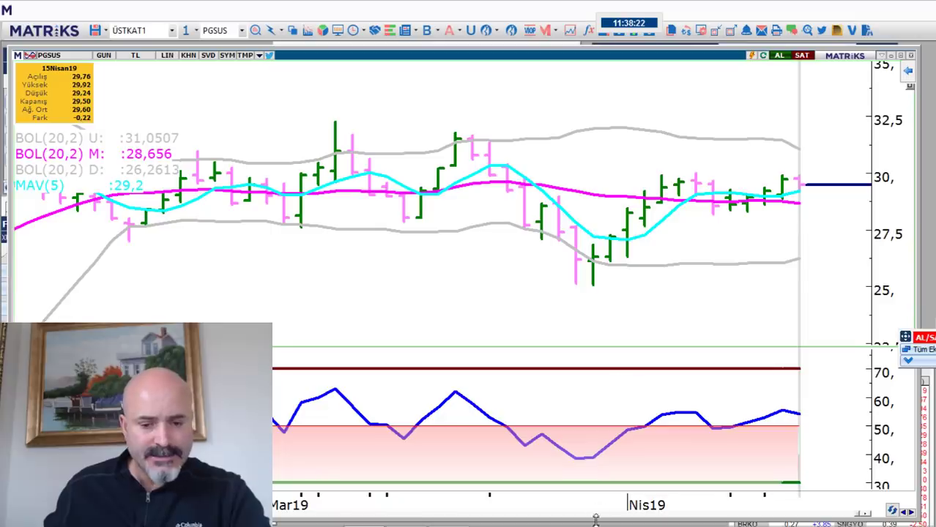
click(325, 520)
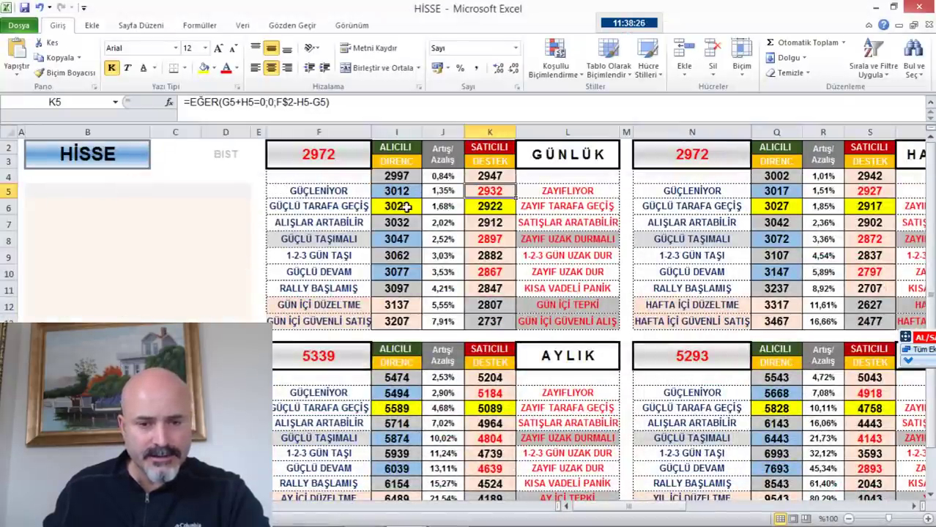
click(490, 175)
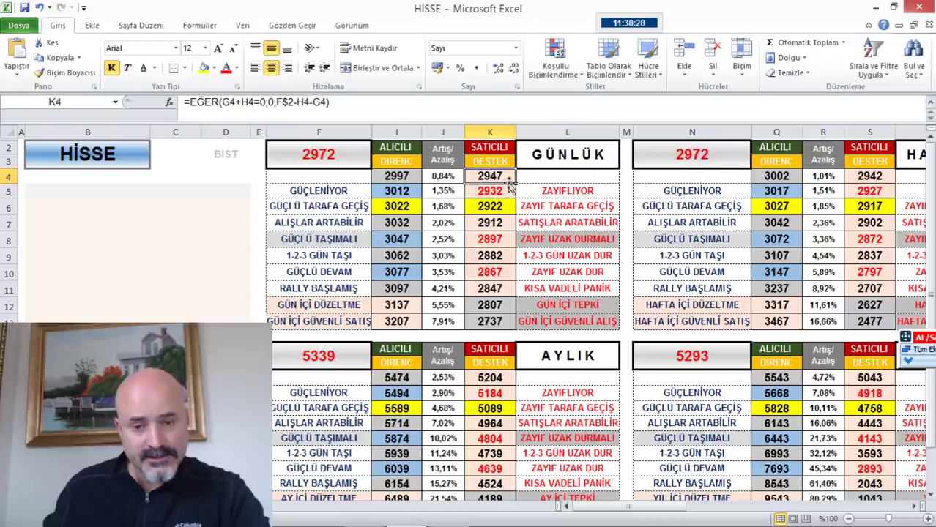
click(498, 189)
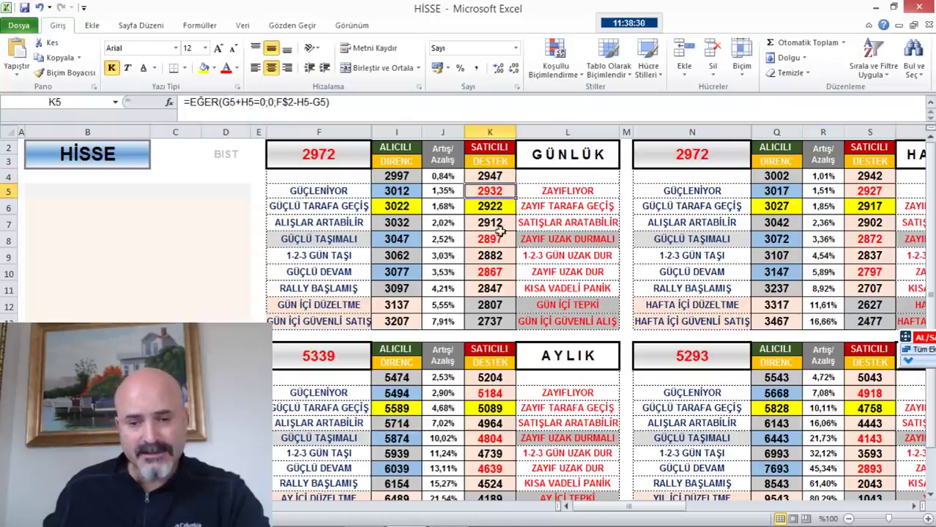
click(498, 271)
- Advance to the SAHOL chart in Matriks, view the 12 Nisan 2019 bar, and in Excel set the daily price in F2 to 790
key(alt+Tab)
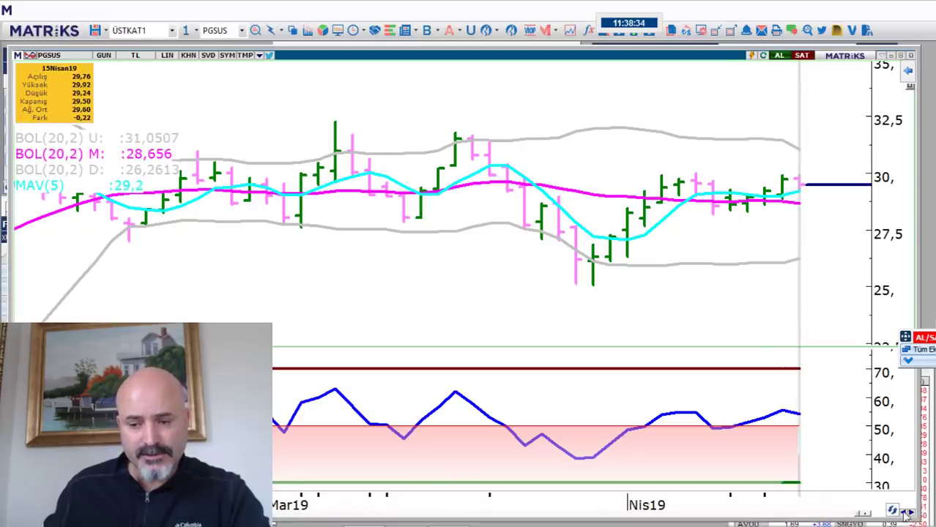
key(Page_Down)
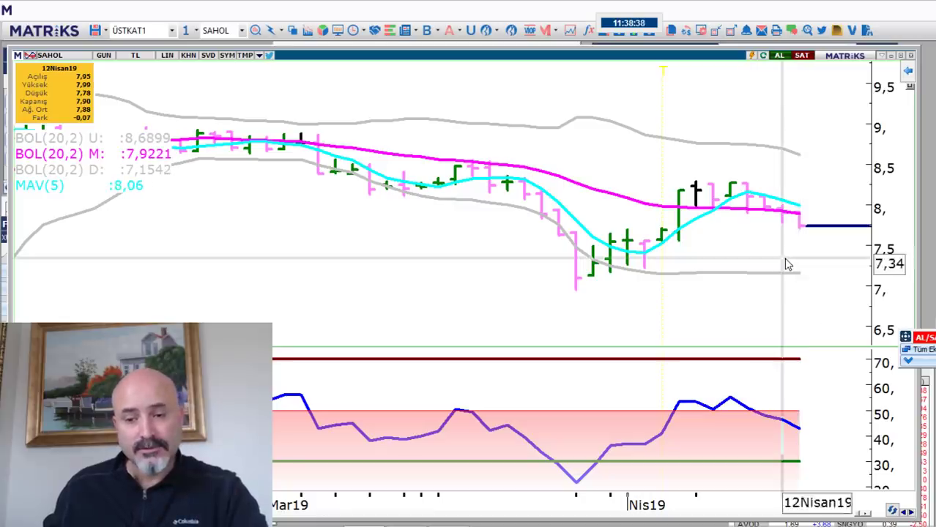
key(Left)
key(alt+Tab)
click(350, 150)
text(790)
key(Return)
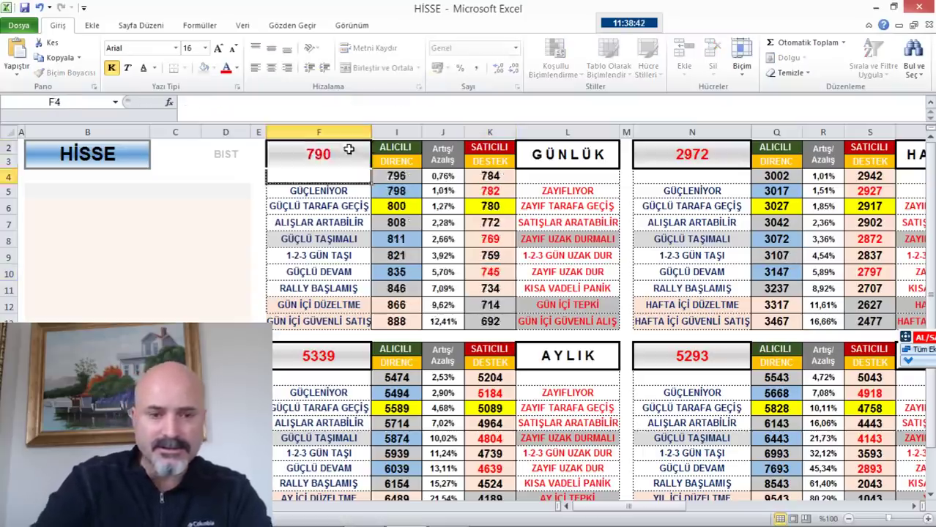
- Set the weekly price in N2 to 790 and check the daily supports in K5, K8 and K10
click(703, 154)
text(790)
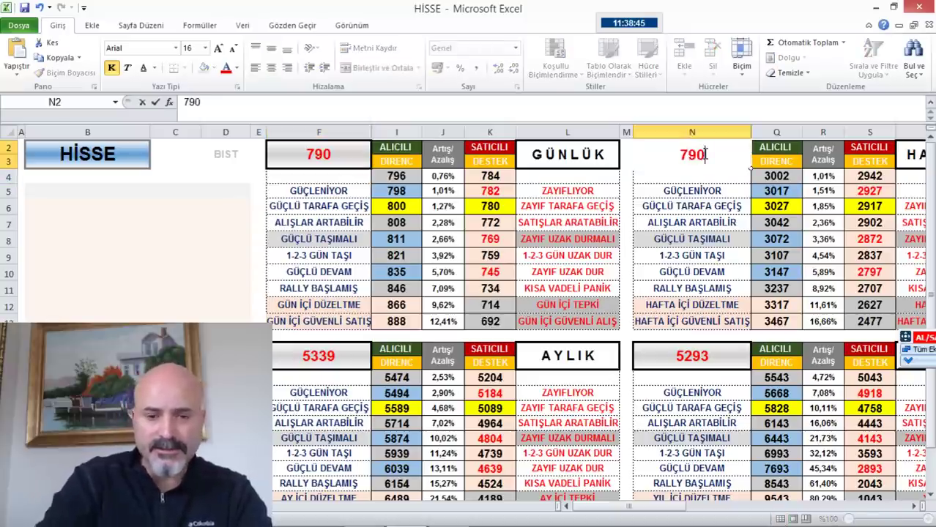
key(Return)
click(498, 190)
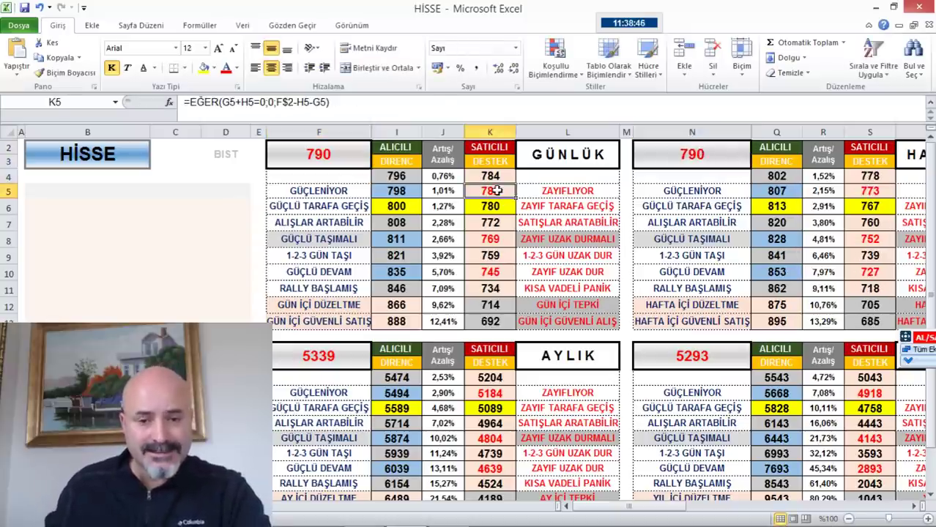
click(488, 240)
click(483, 271)
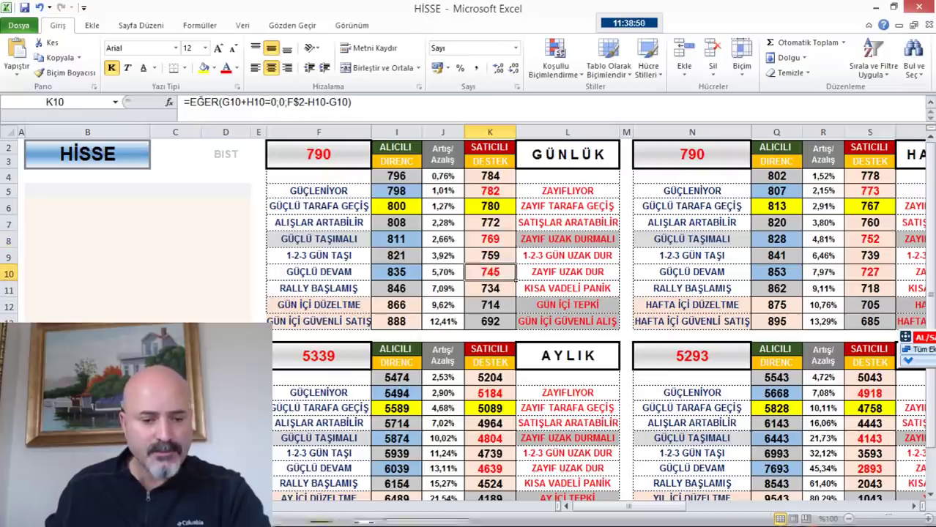
- Review the SAHOL daily chart in Matriks, return to Excel and compare it with the daily supports in K5 and K8
mouse_move(364, 516)
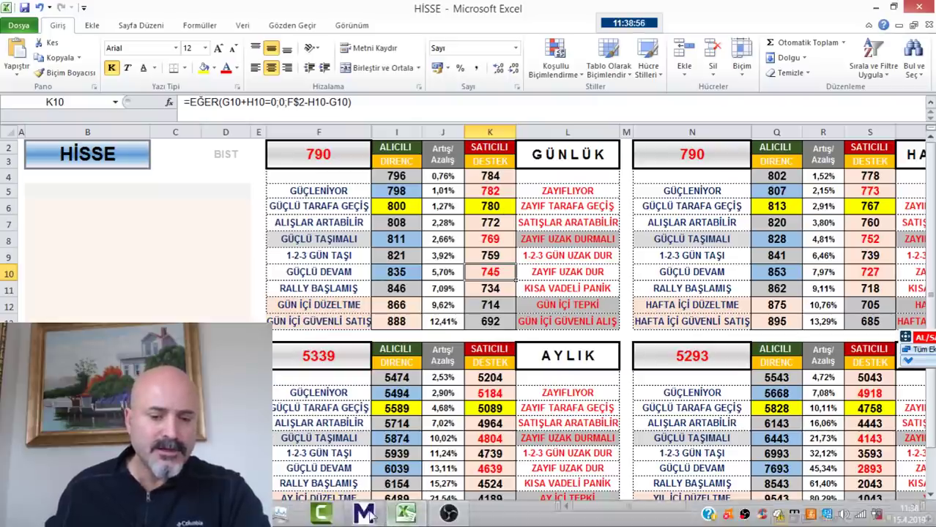
click(364, 513)
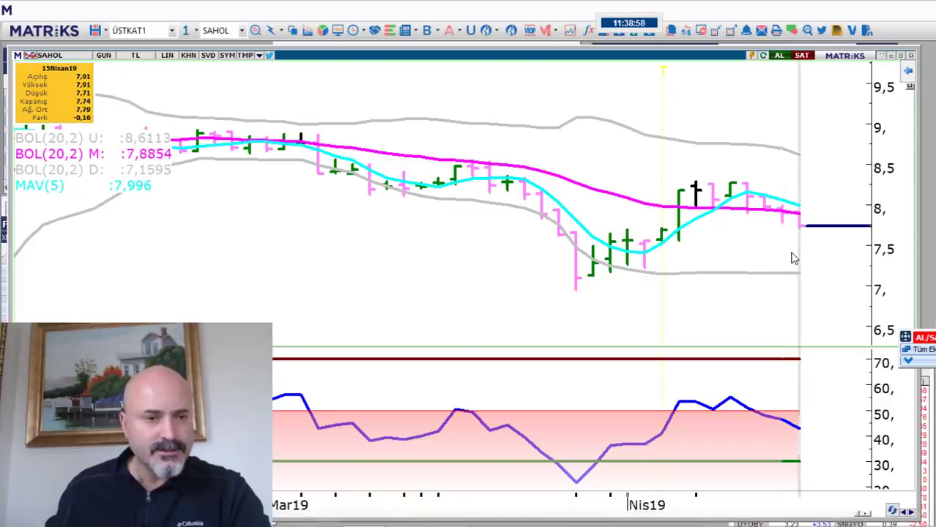
key(alt+Tab)
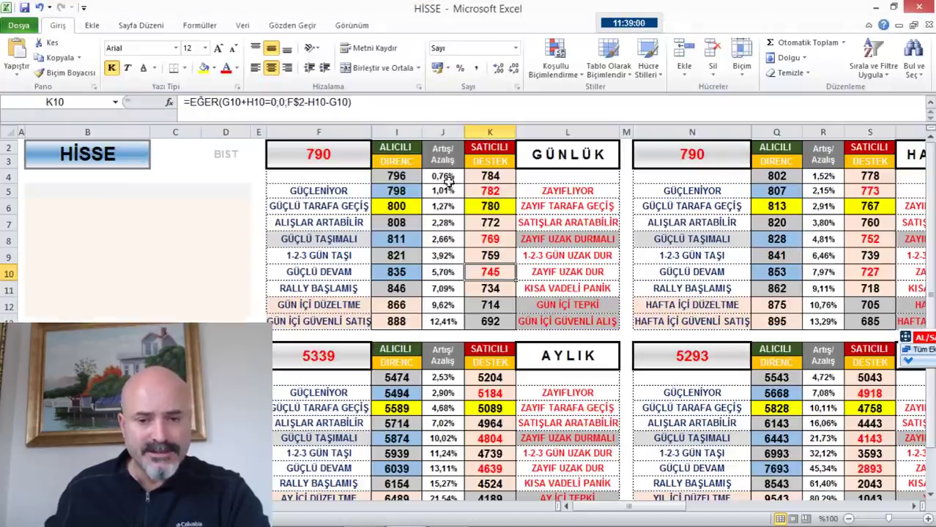
click(503, 192)
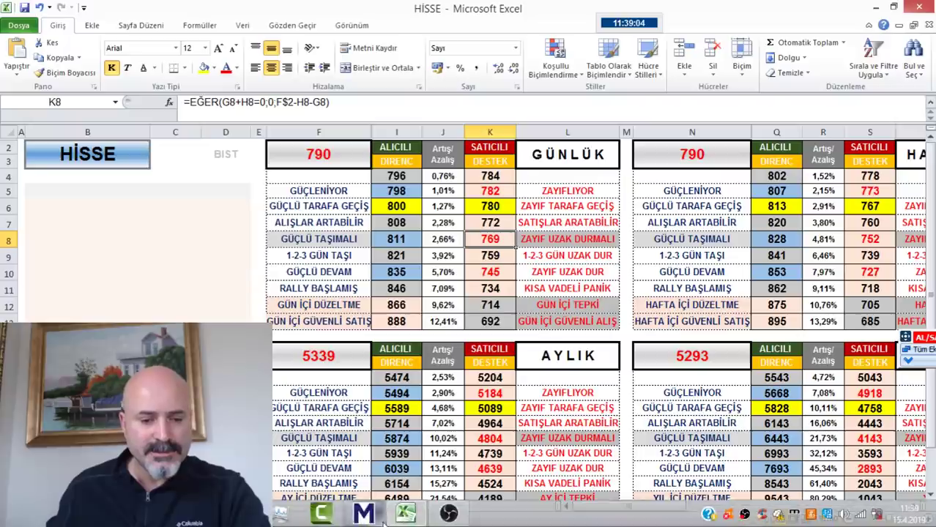
- Advance from SAHOL to the SISE chart in Matriks, switch to Excel and set the daily price in F2 to 608
click(364, 513)
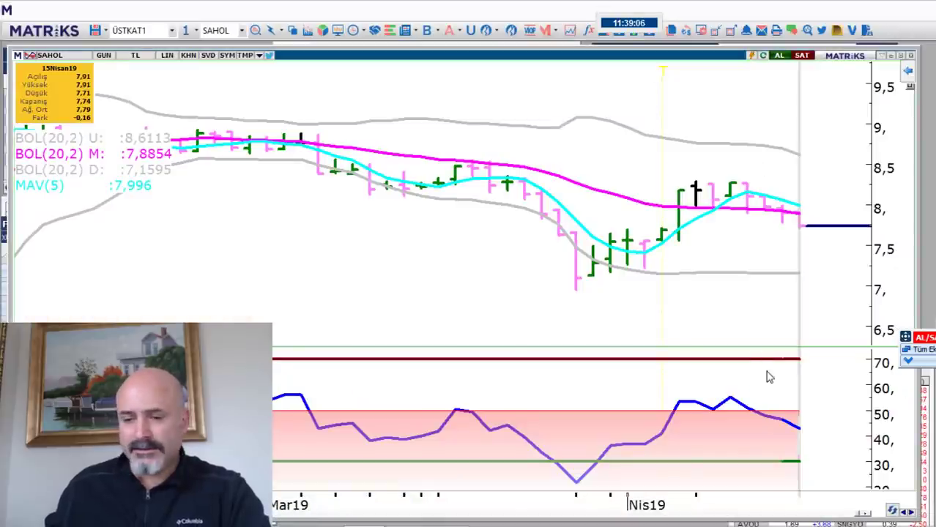
click(911, 515)
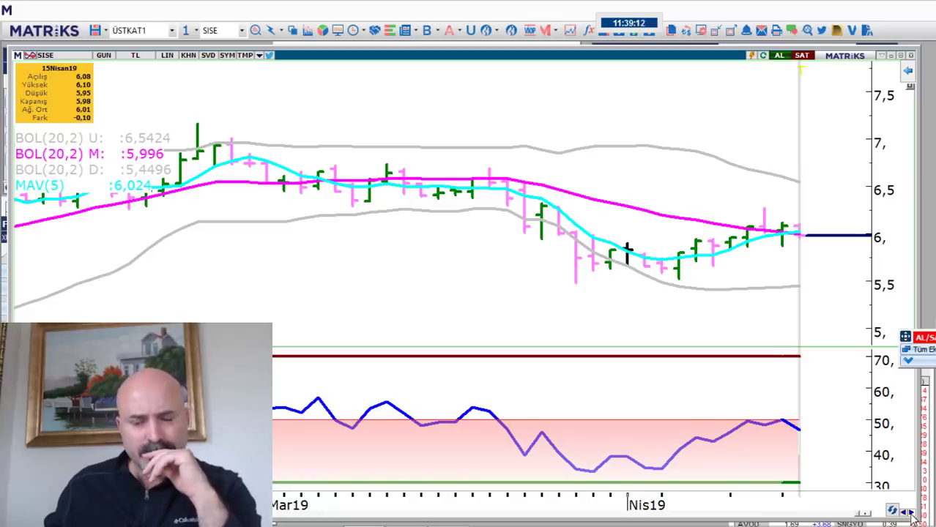
key(alt+Tab)
click(345, 150)
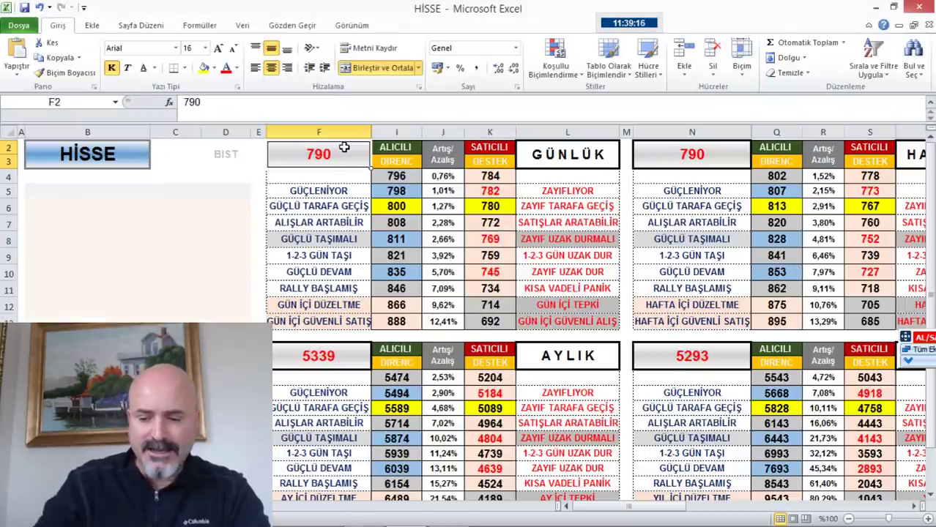
text(608)
key(Return)
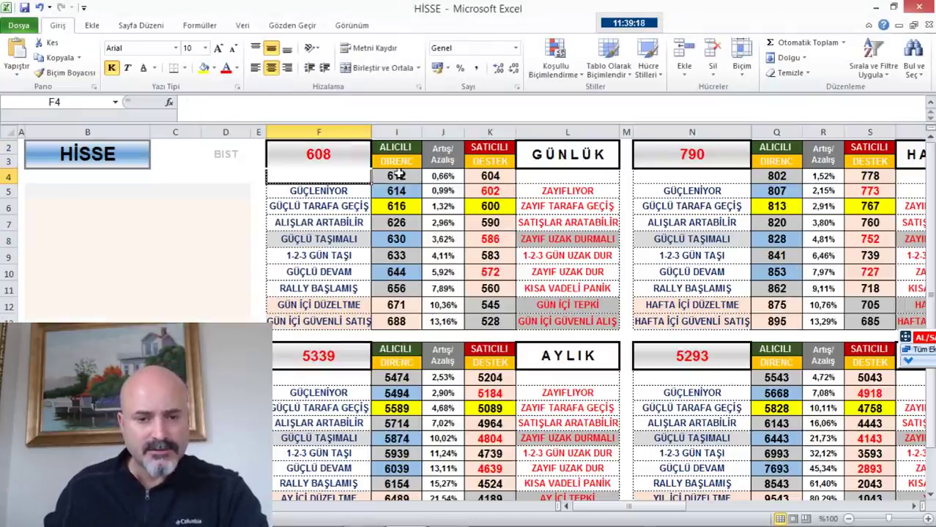
- Check the daily supports in K5, K8 and K10 in Excel against the SISE chart in Matriks
click(484, 191)
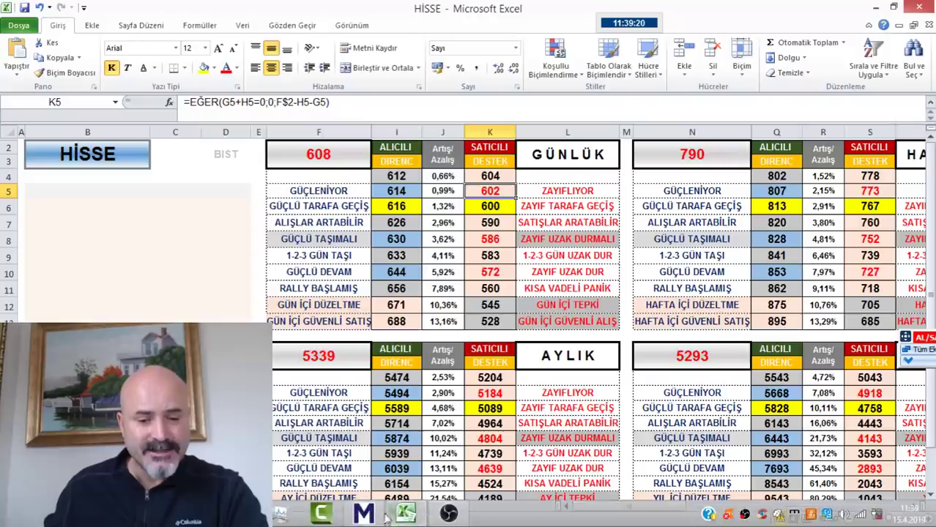
click(364, 515)
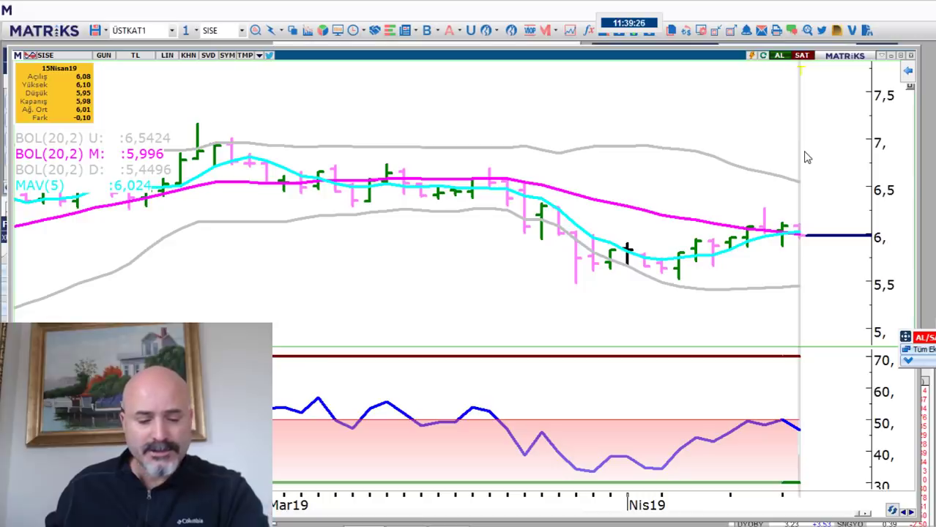
key(alt+Tab)
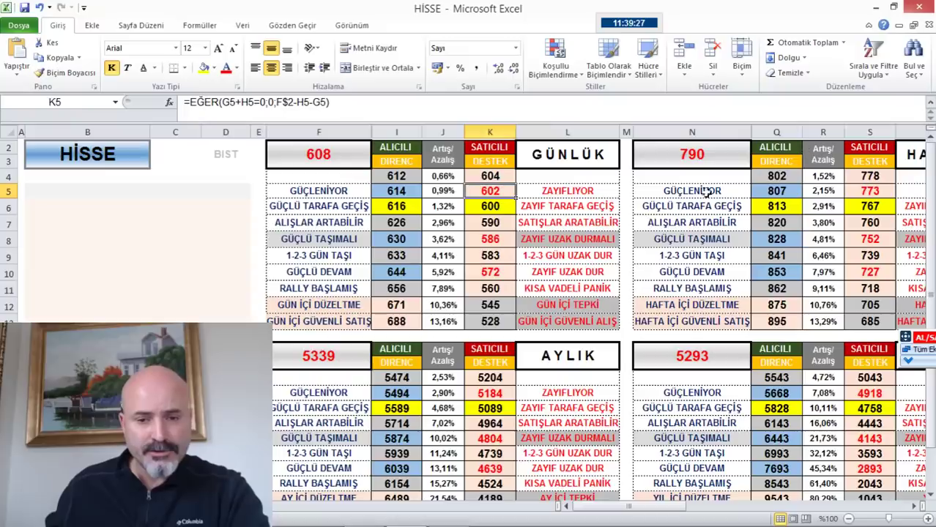
click(498, 239)
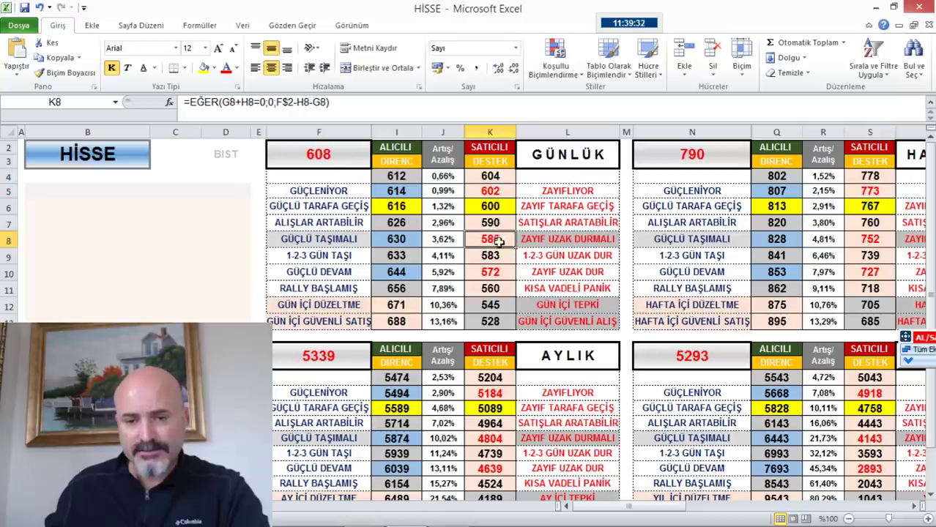
click(498, 271)
- Move on to the SODA chart in Matriks, switch to Excel and set the daily price in F2 to 726
key(alt+Tab)
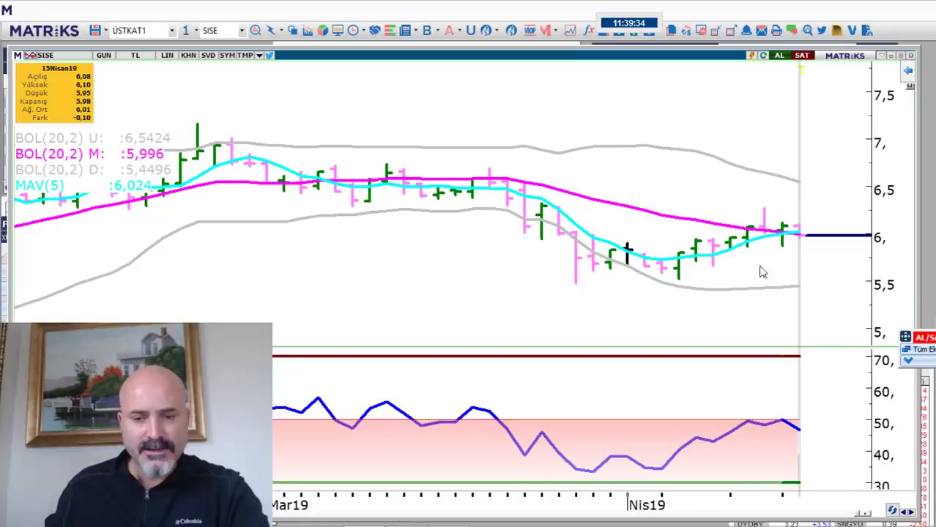
click(911, 515)
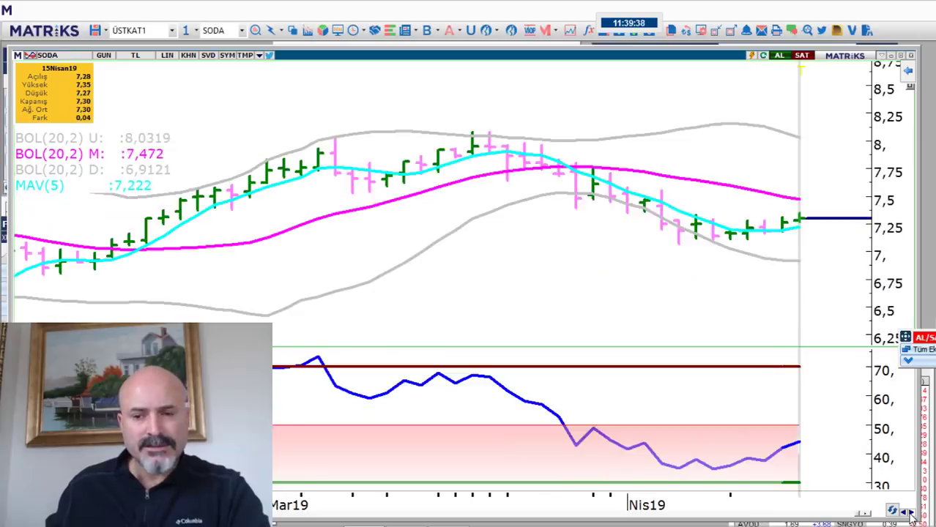
key(alt+Tab)
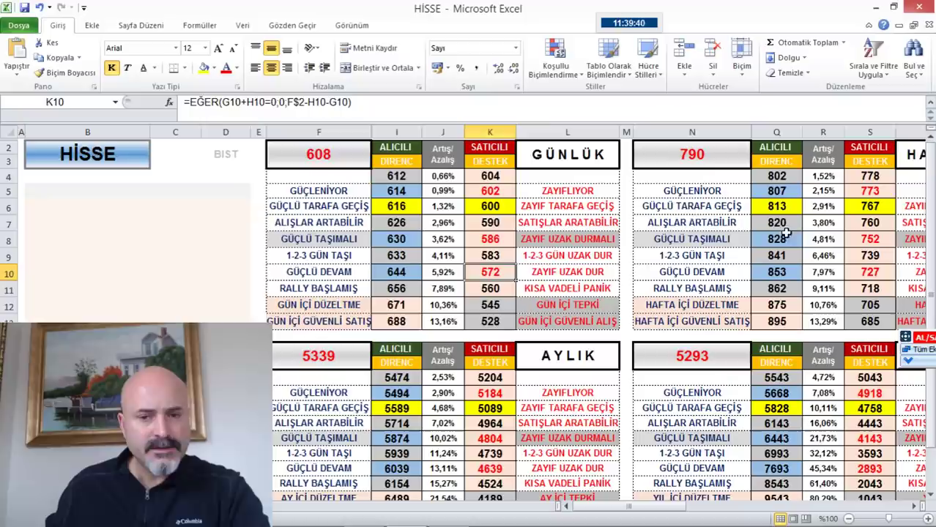
click(320, 154)
text(726)
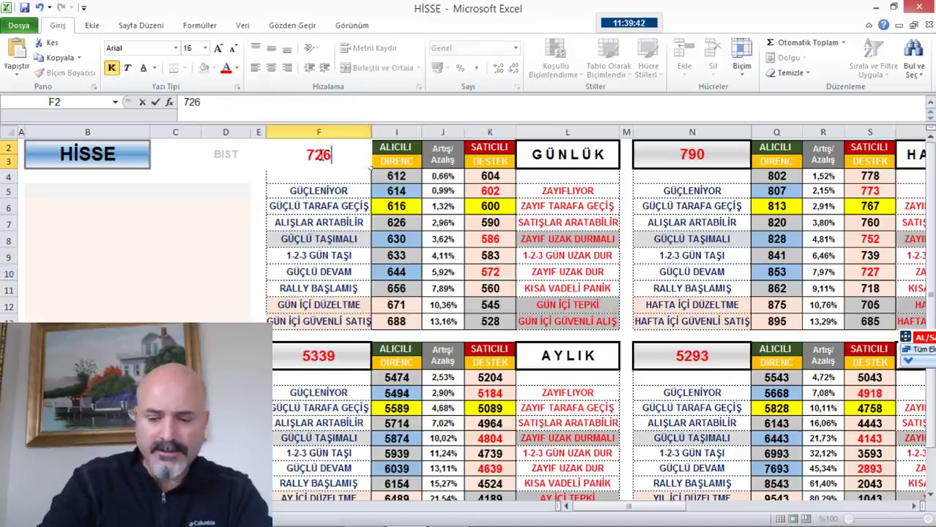
key(Return)
- Compare the daily resistances in I5 and I8 and the ZAYIFLIYOR support in K5 with the SODA chart in Matriks
click(405, 192)
key(alt+Tab)
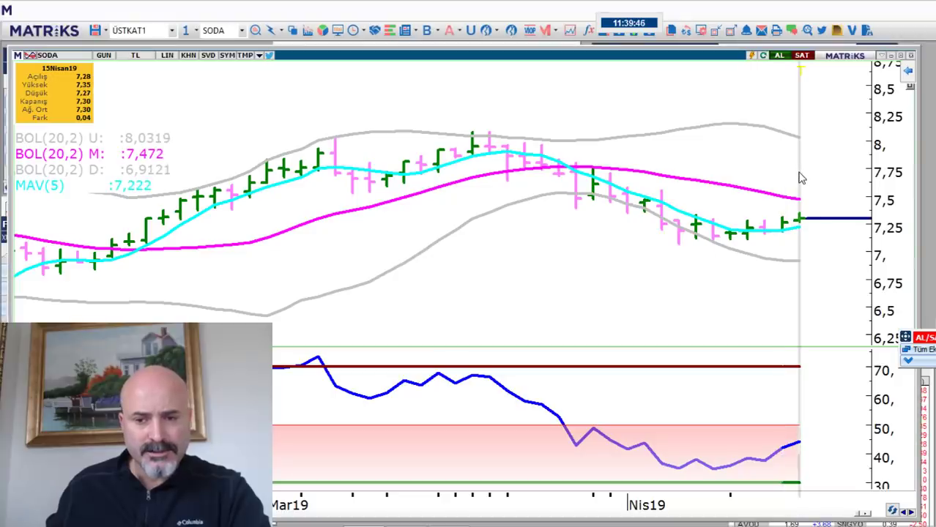
key(alt+Tab)
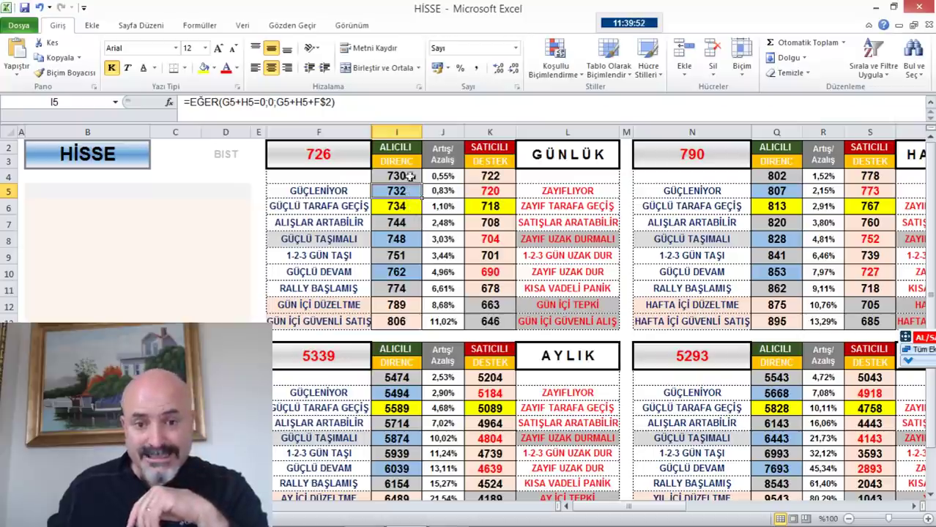
click(485, 189)
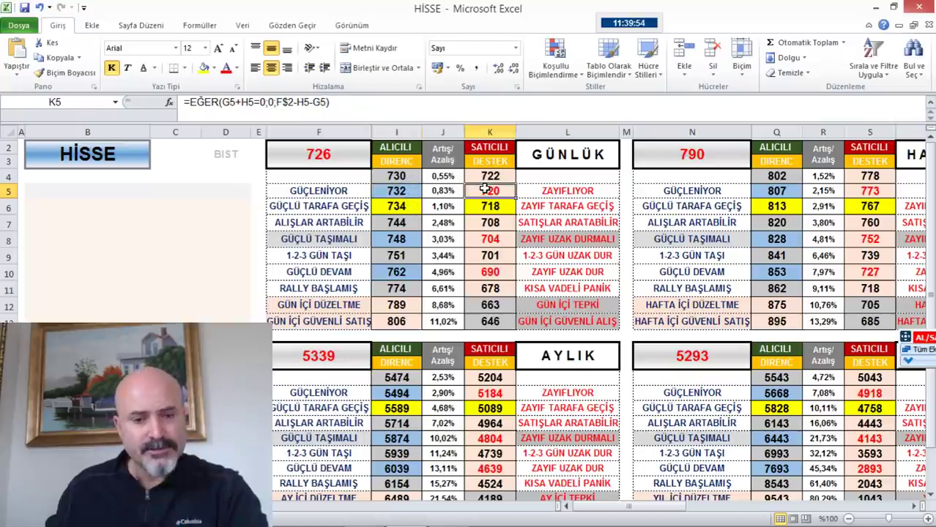
key(alt+Tab)
key(alt+Tab)
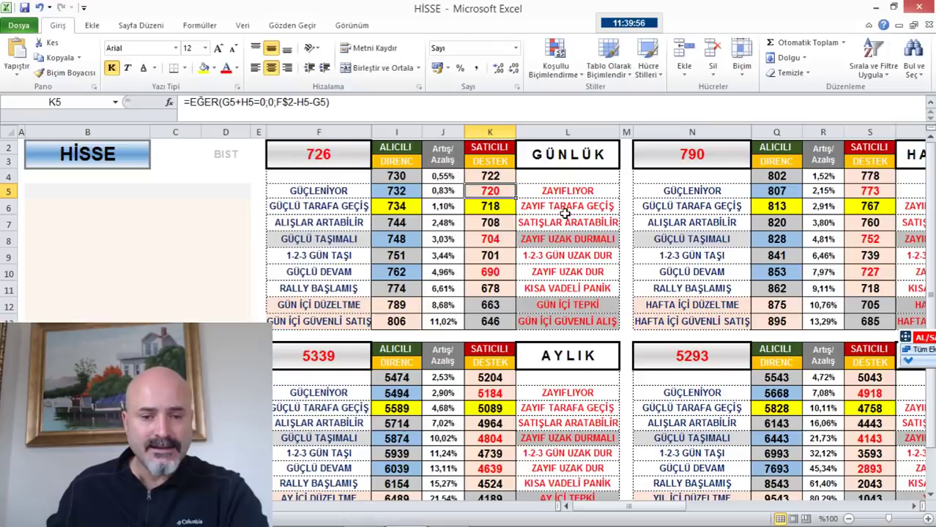
click(413, 238)
- Advance past TAVHL to the TCELL chart in Matriks, switch to Excel and set the daily price in F2 to 1249
key(alt+Tab)
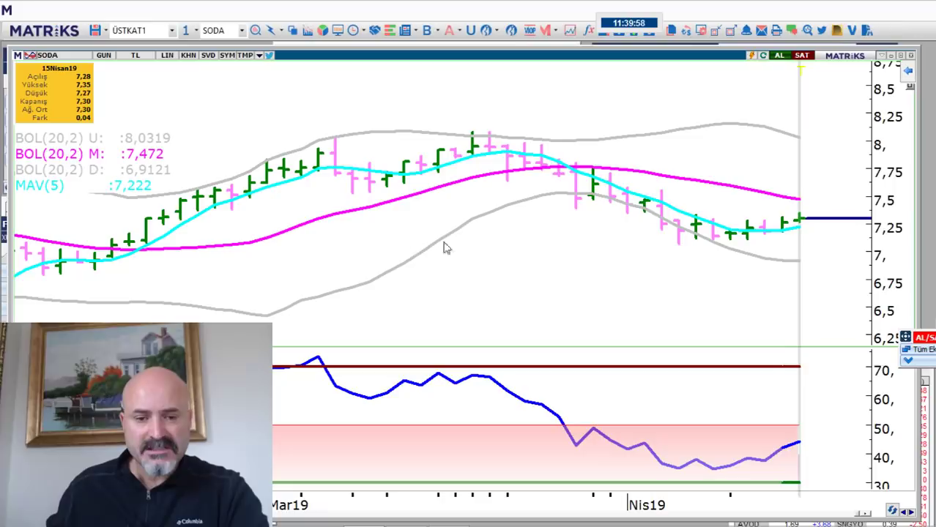
click(909, 515)
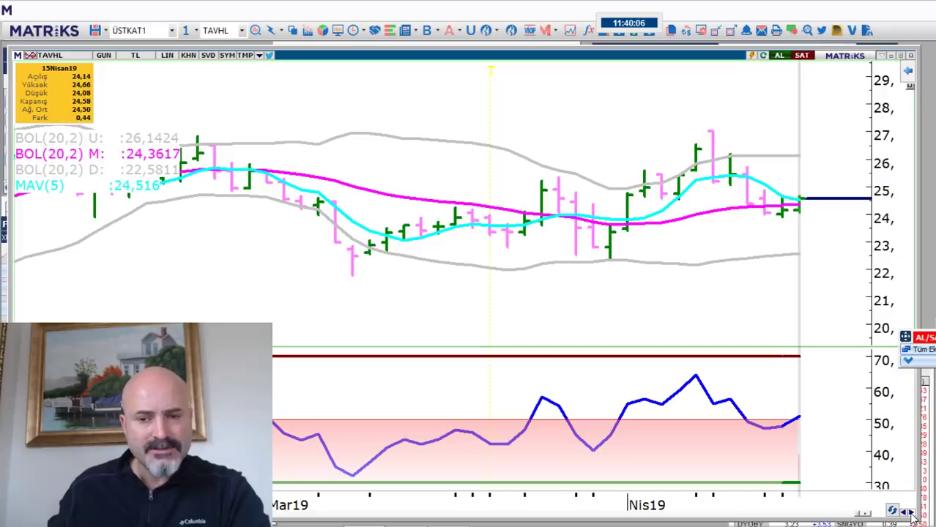
click(911, 515)
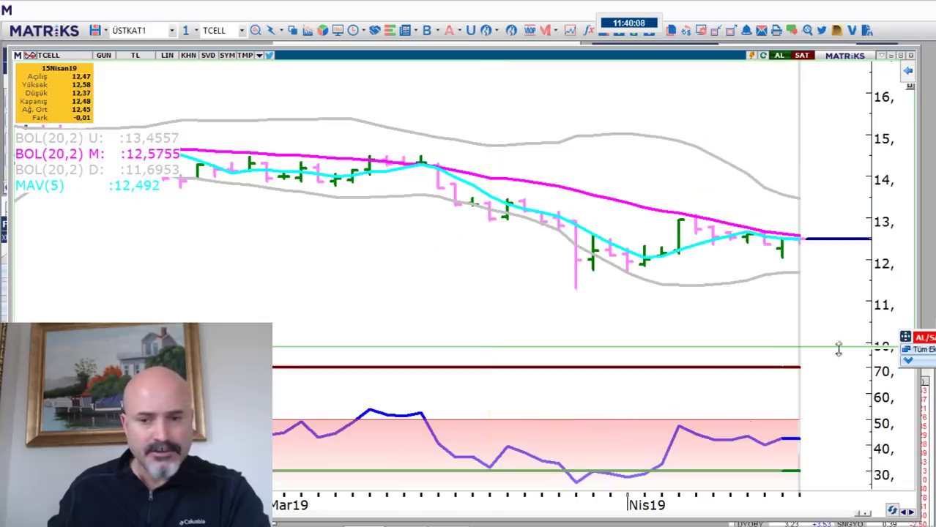
key(alt+Tab)
click(300, 150)
text(1249)
key(Return)
- Examine the TCELL daily chart in Matriks alongside the Excel daily levels, checking the ZAYIFLIYOR support in K5
click(413, 518)
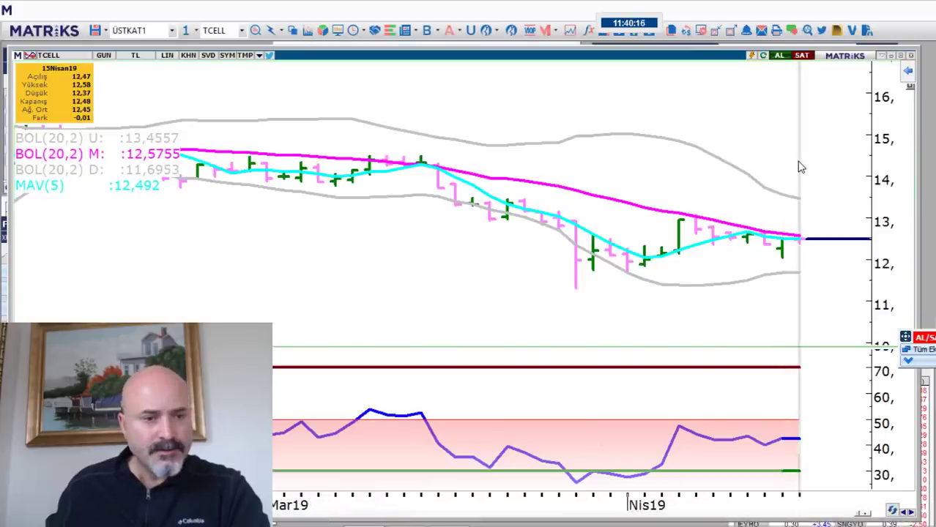
key(alt+Tab)
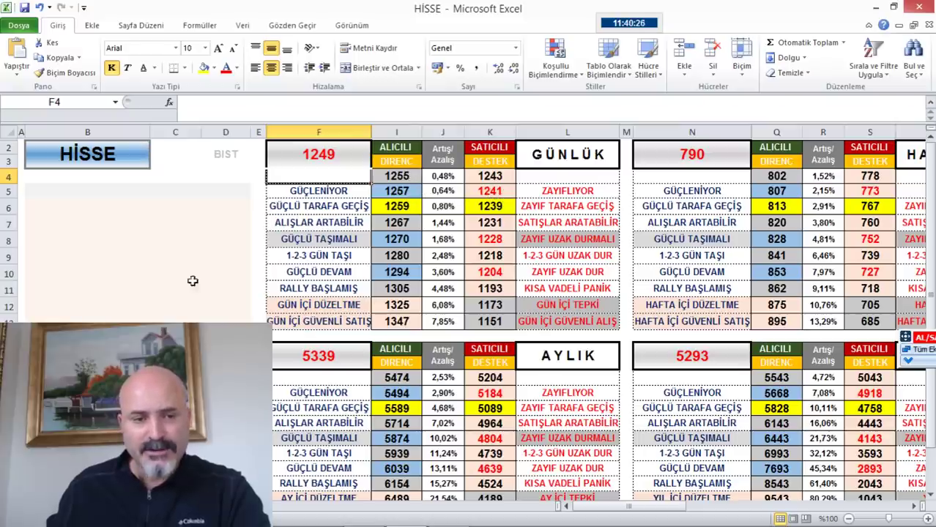
click(388, 512)
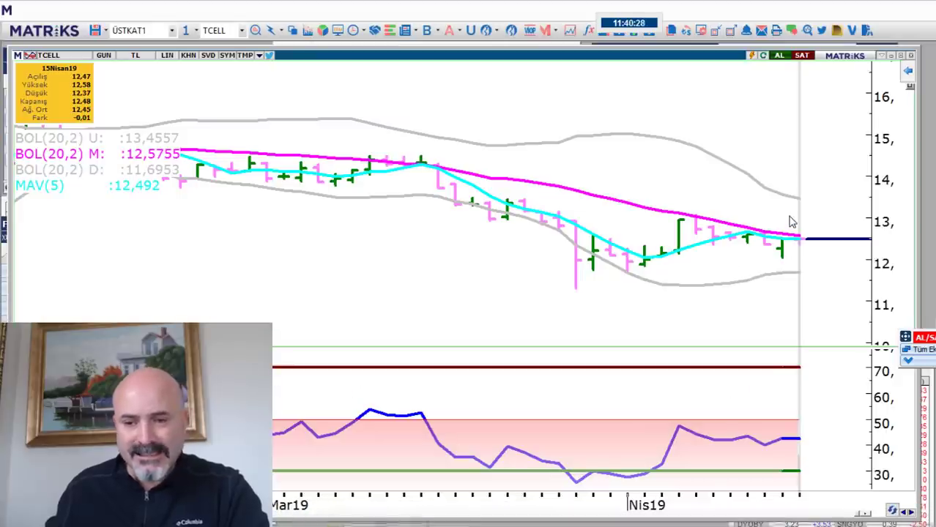
key(alt+Tab)
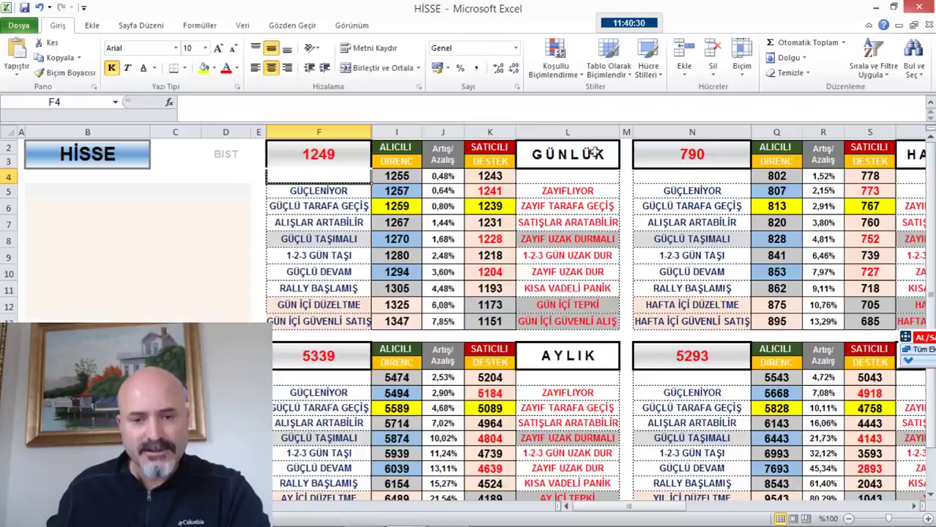
click(508, 193)
key(alt+Tab)
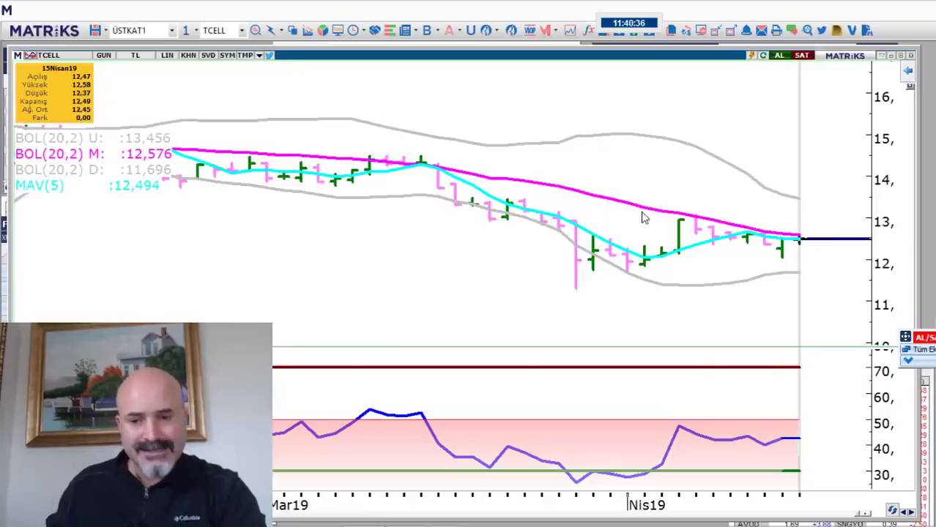
key(alt+Tab)
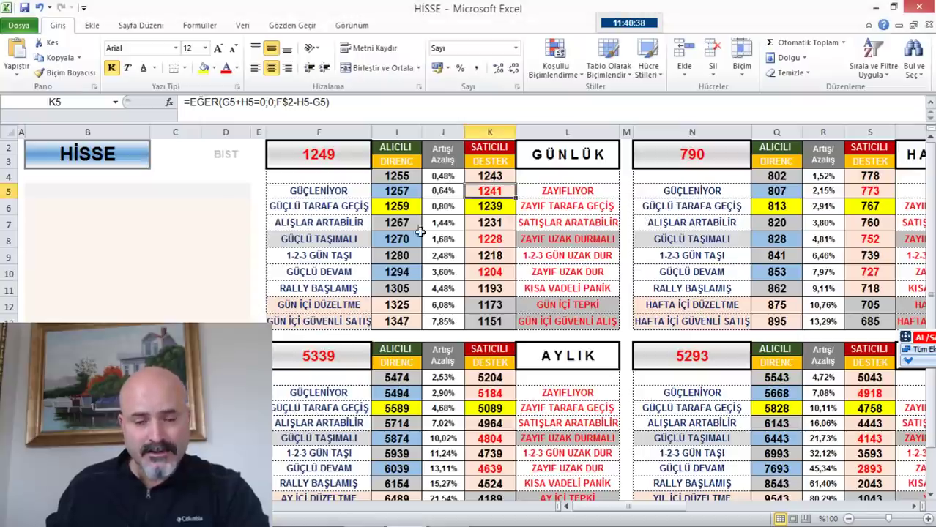
- Move on to the THYAO daily chart in Matriks and return to the HİSSE workbook in Excel
click(364, 512)
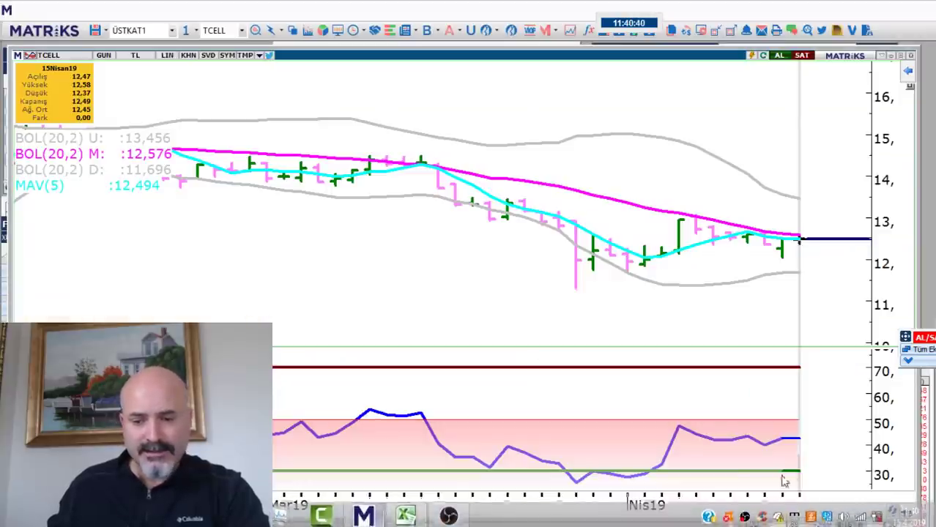
key(Page_Down)
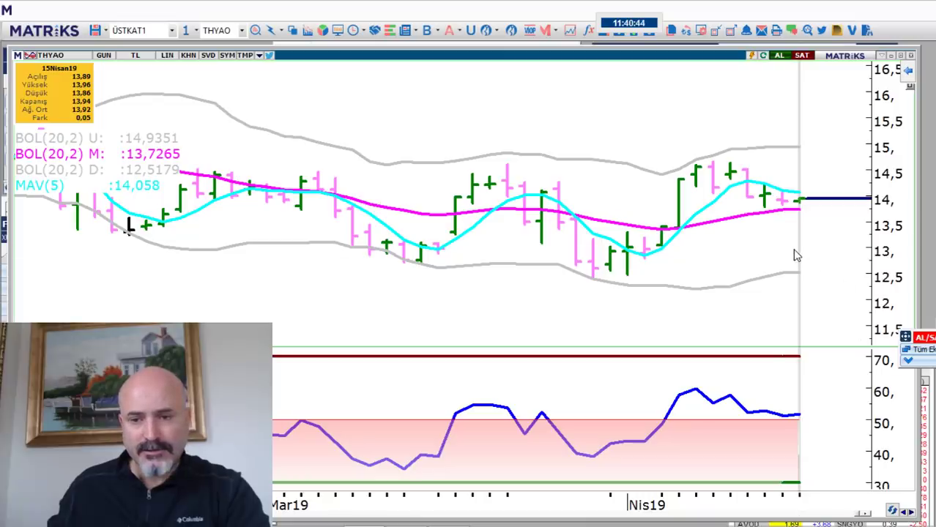
key(alt+Tab)
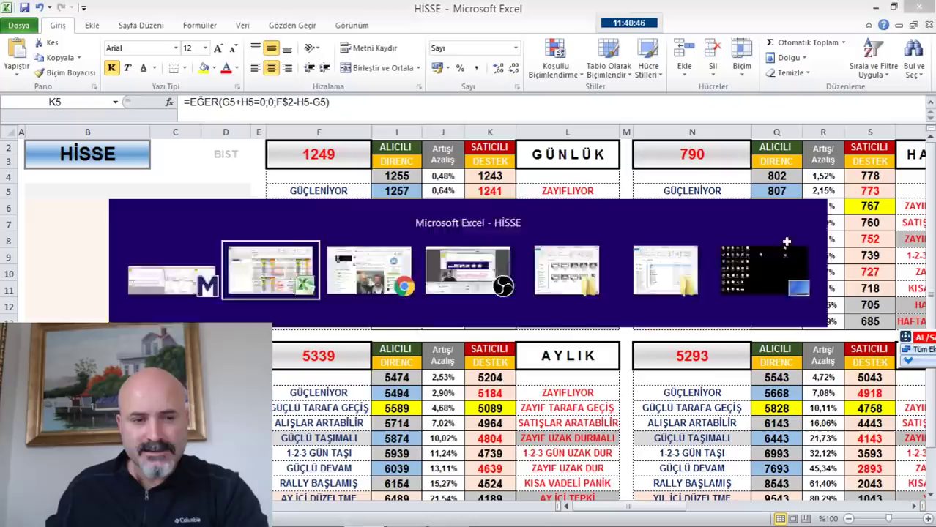
- Set the daily price in F2 and the weekly price in N2 to 1238
click(342, 160)
text(1238)
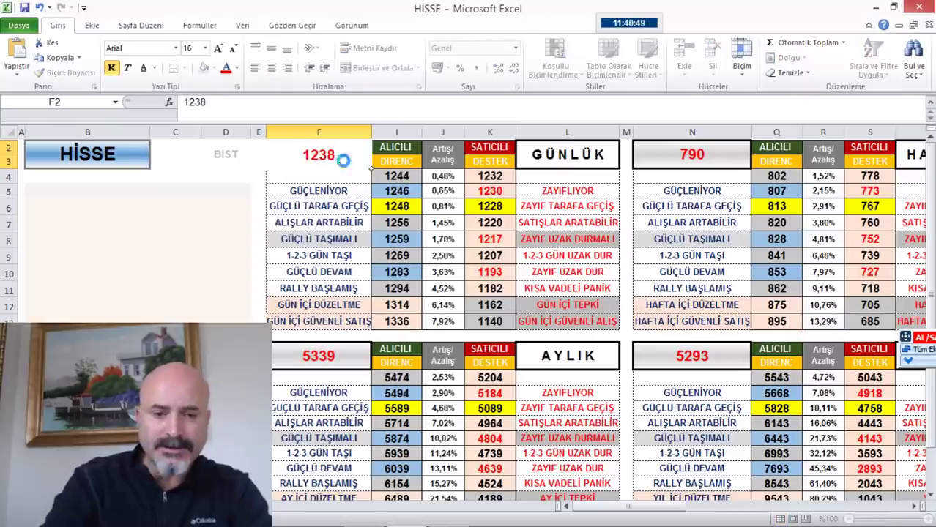
key(Return)
click(736, 151)
text(1338)
key(Return)
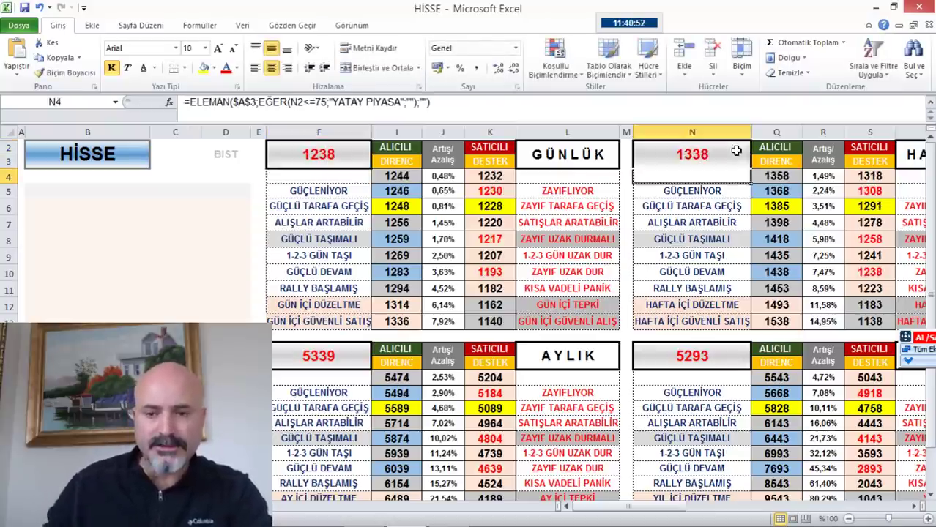
click(718, 151)
text(1238)
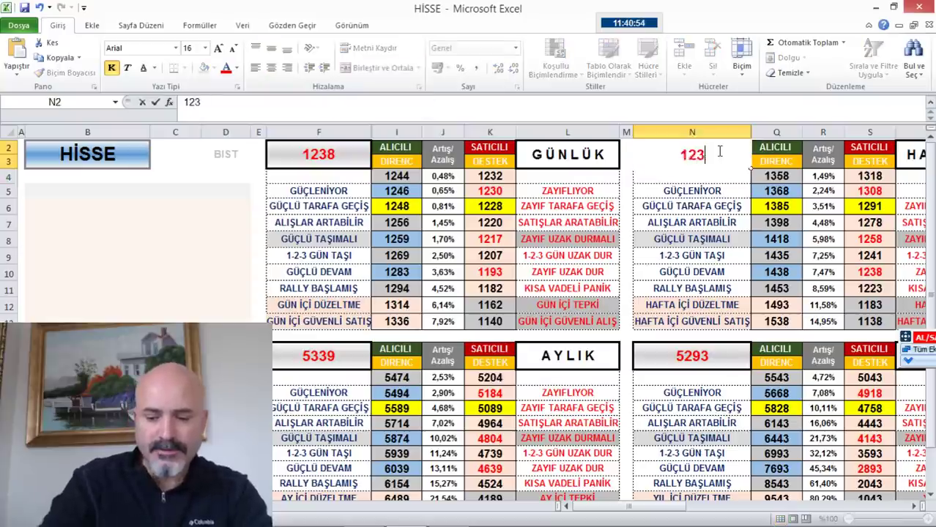
key(Return)
- Compare the daily ZAYIFLIYOR support in K5 and the daily resistances with the THYAO daily chart in Matriks
click(415, 190)
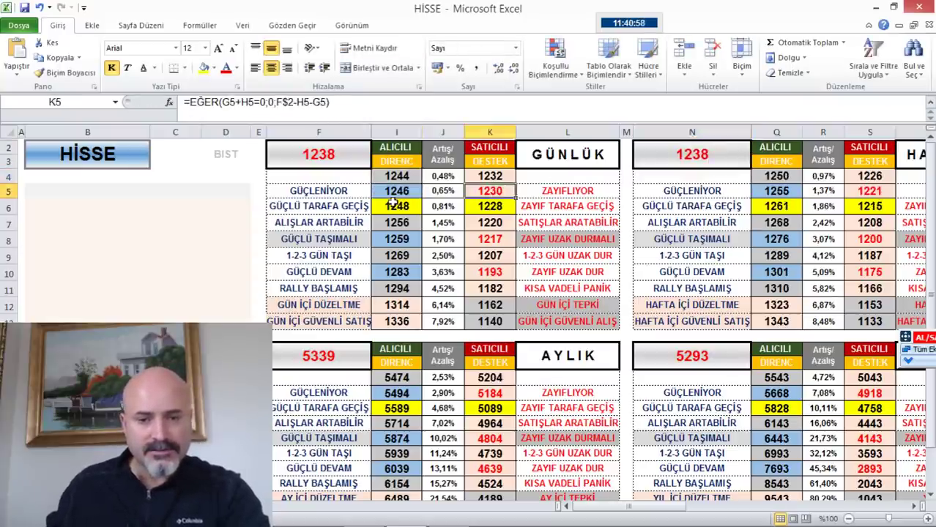
key(alt+Tab)
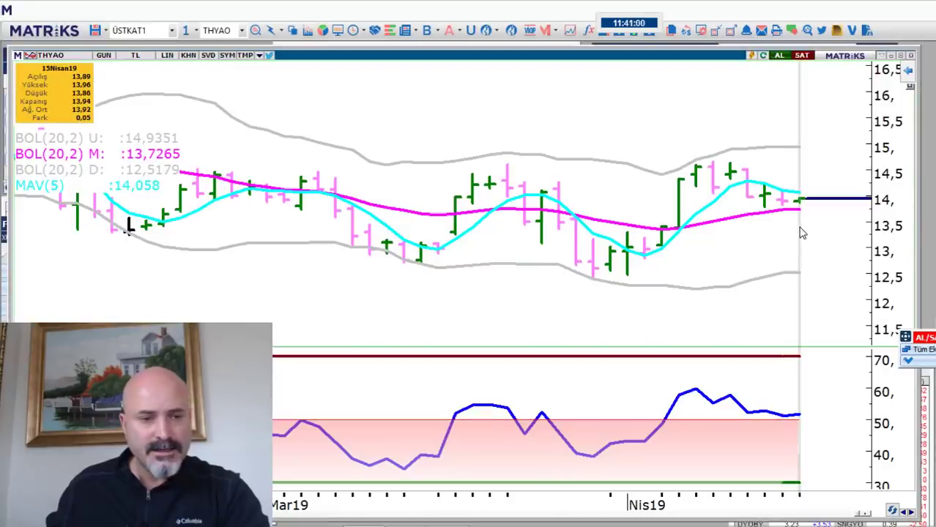
key(alt+Tab)
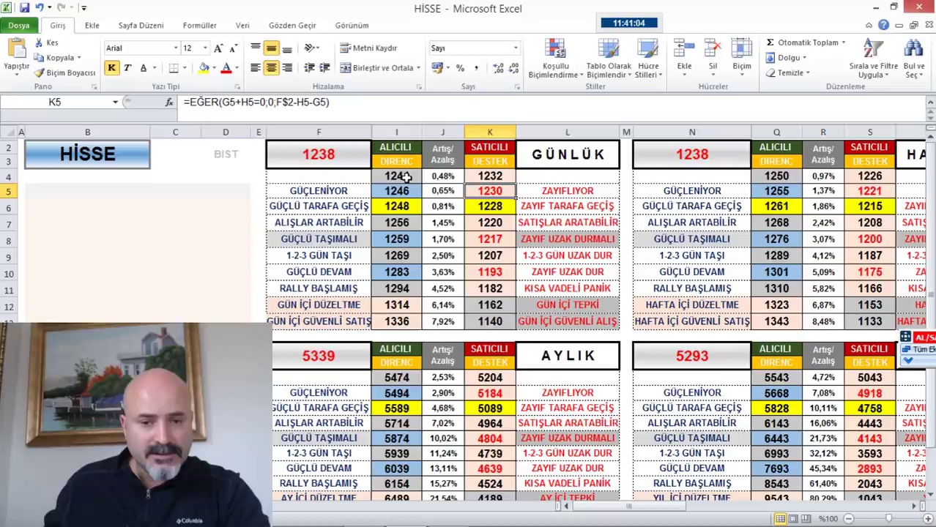
click(364, 512)
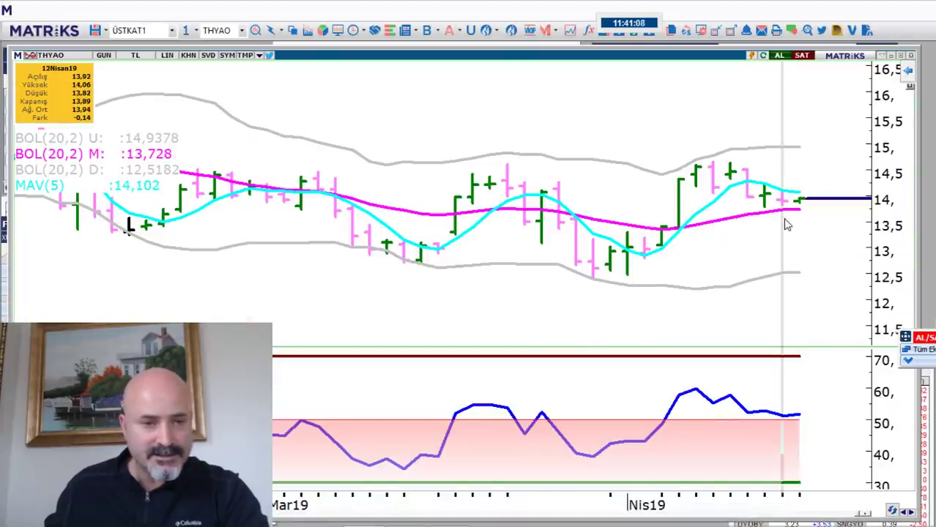
- Switch to Excel and set the daily price in F2 and the weekly price in N2 to 1389
key(alt+Tab)
click(333, 150)
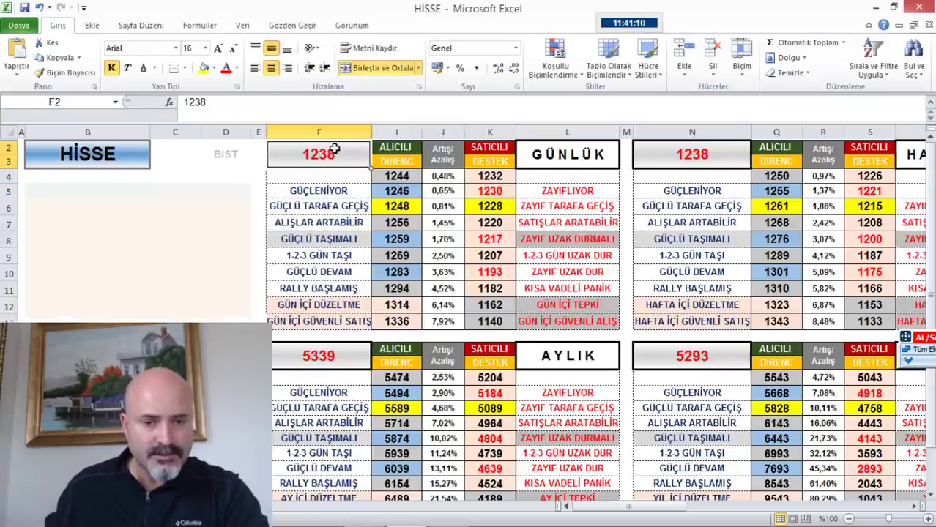
text(1389)
key(Return)
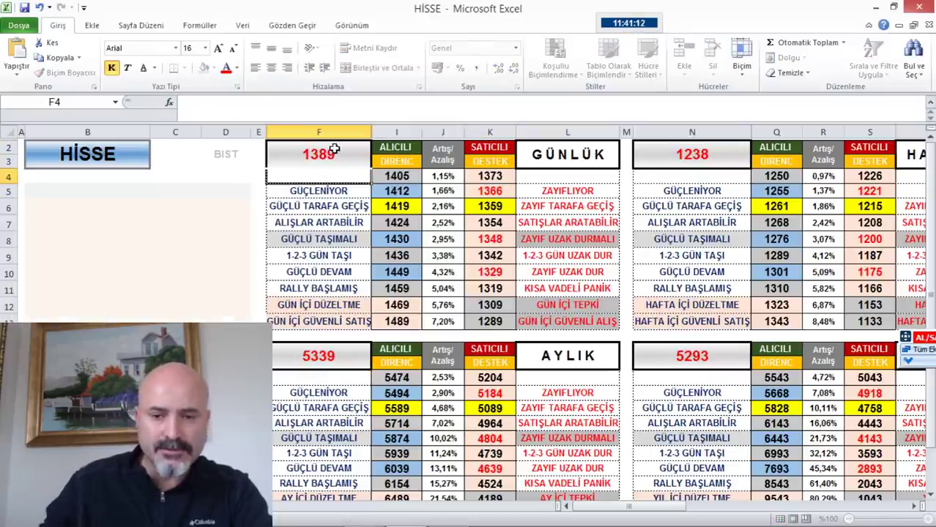
click(692, 152)
text(1389)
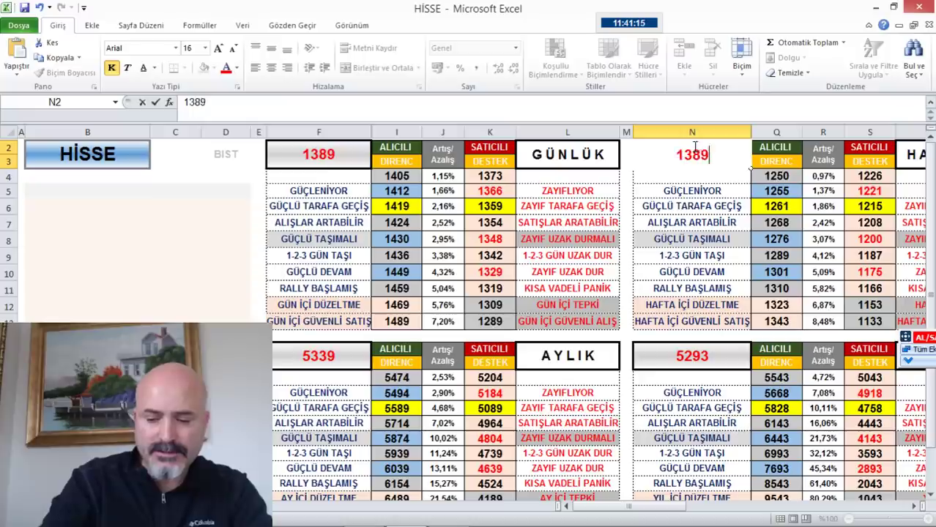
key(Return)
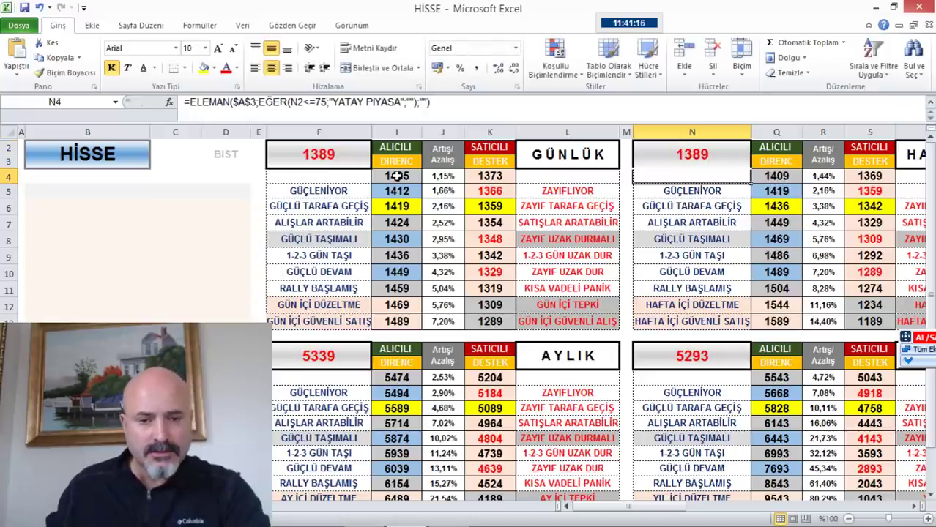
- Check the recalculated levels against the THYAO chart in Matriks, and change that chart's period to 240 minutes
key(alt+Tab)
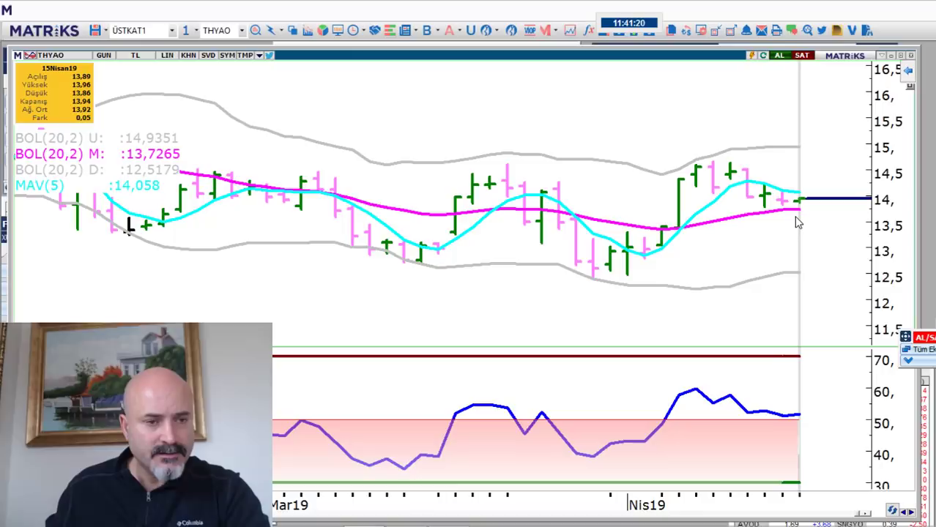
key(alt+Tab)
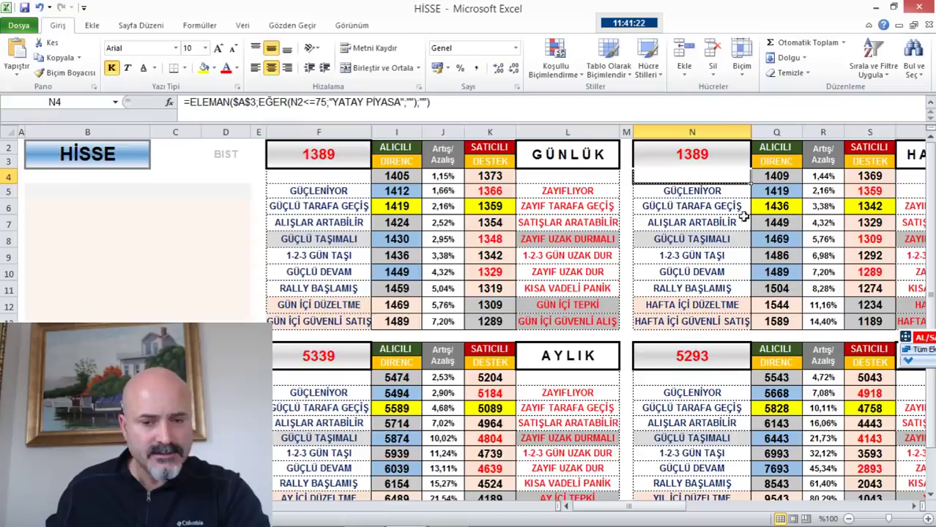
click(364, 515)
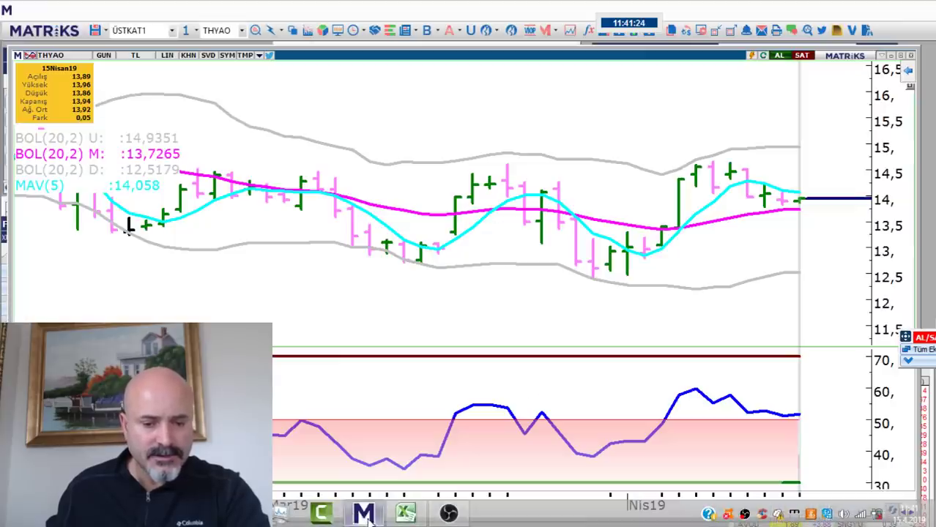
click(103, 55)
click(153, 250)
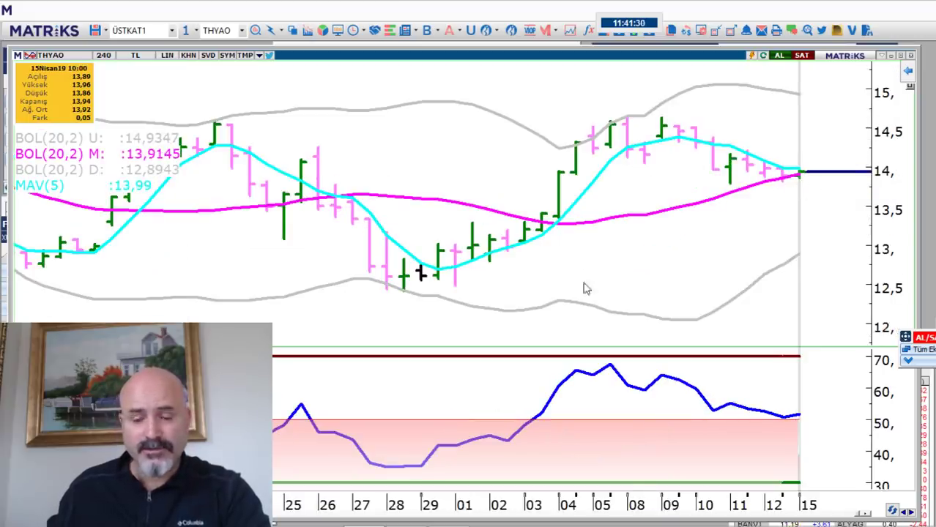
- Check the daily resistance in I4 and support in K5 in Excel against the THYAO 240-minute chart in Matriks
key(alt+Tab)
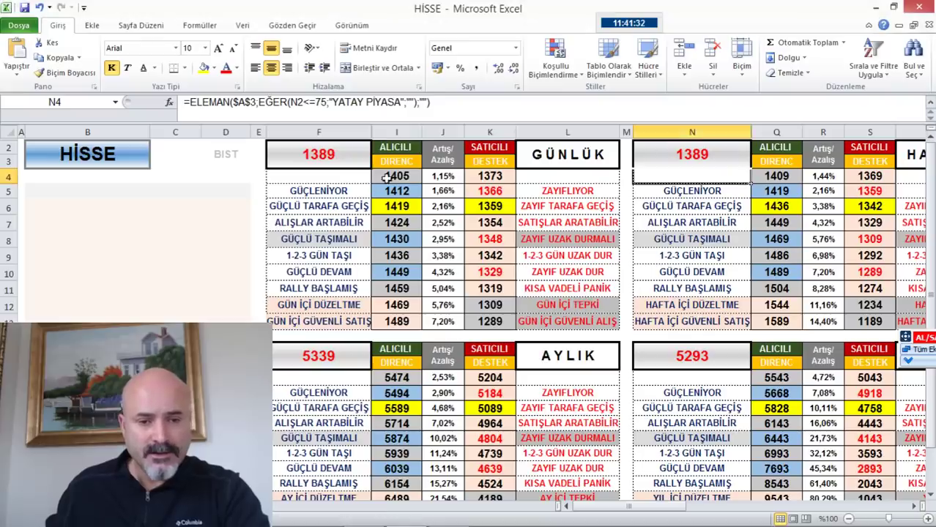
click(494, 189)
mouse_move(366, 519)
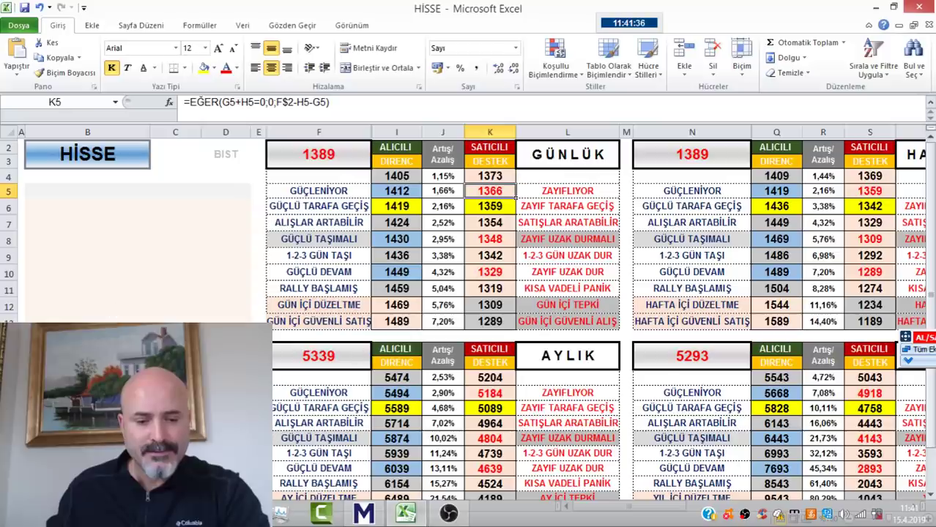
click(377, 517)
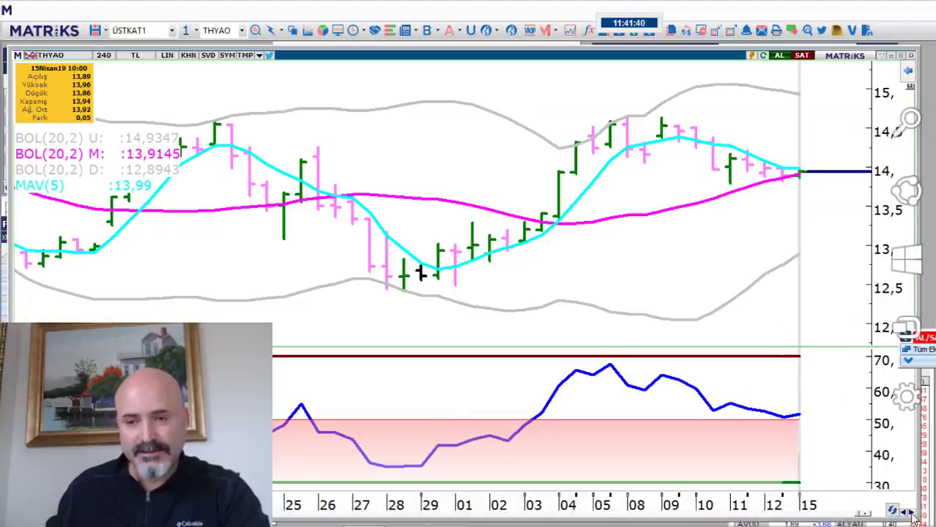
- Review the 240-minute charts of TKFEN, TOASO, TTKOM, TUPRS, VAKBN and YKBNK in turn
key(Down)
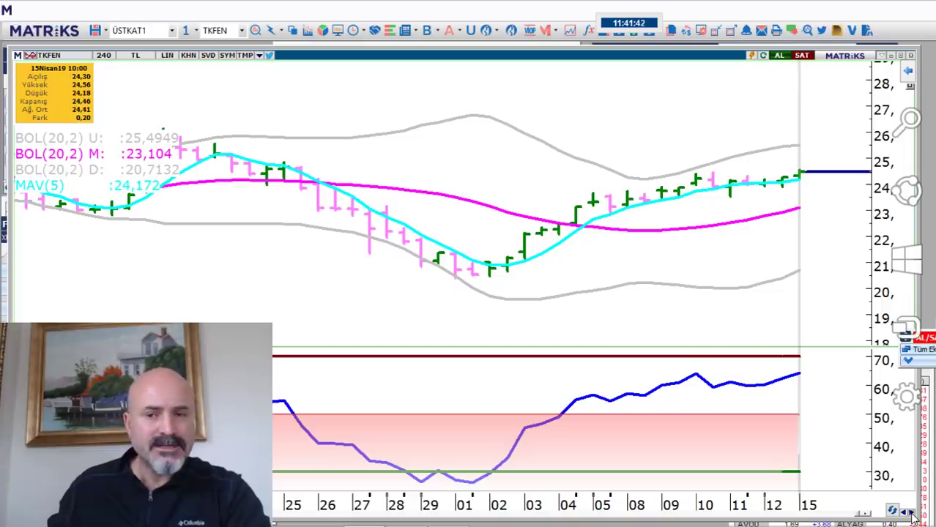
key(Down)
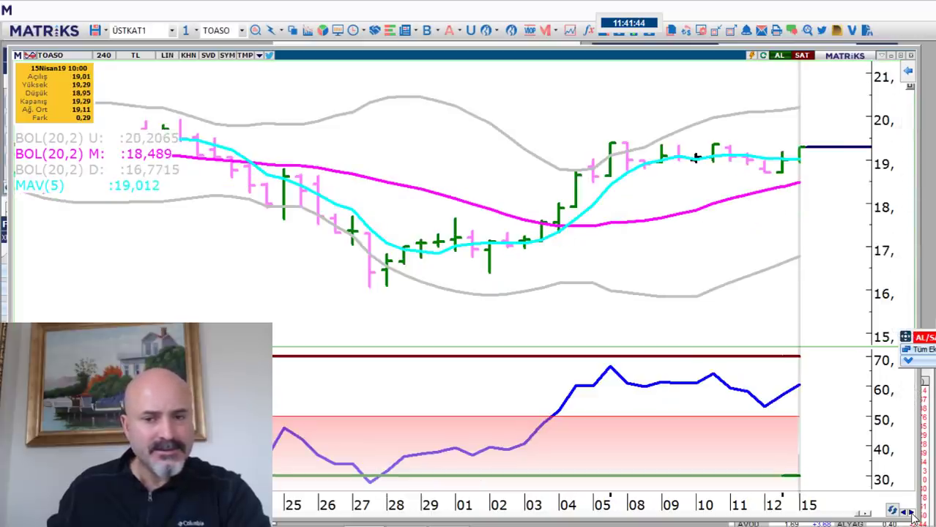
key(Down)
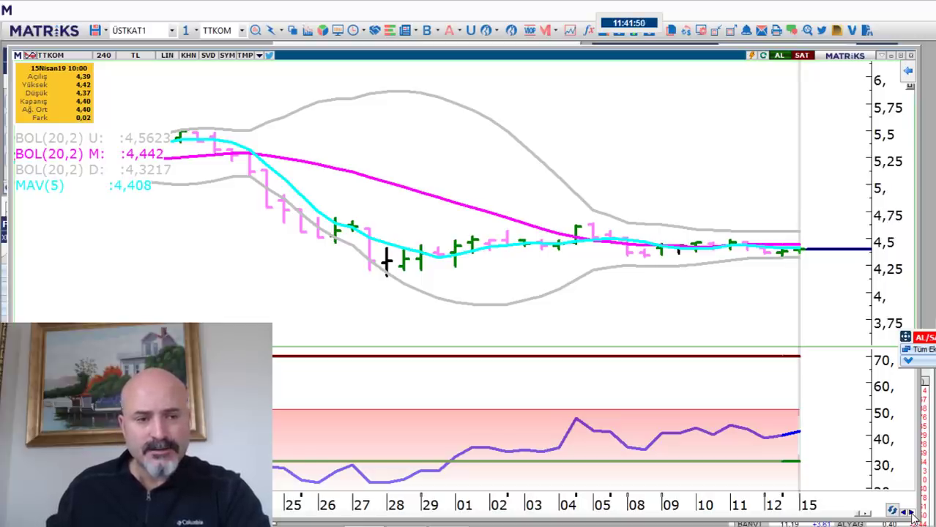
key(Down)
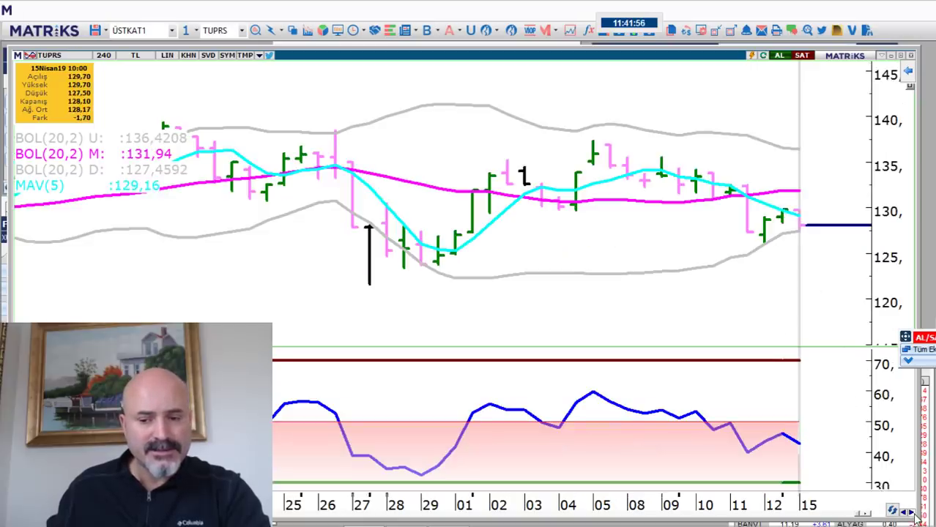
key(Down)
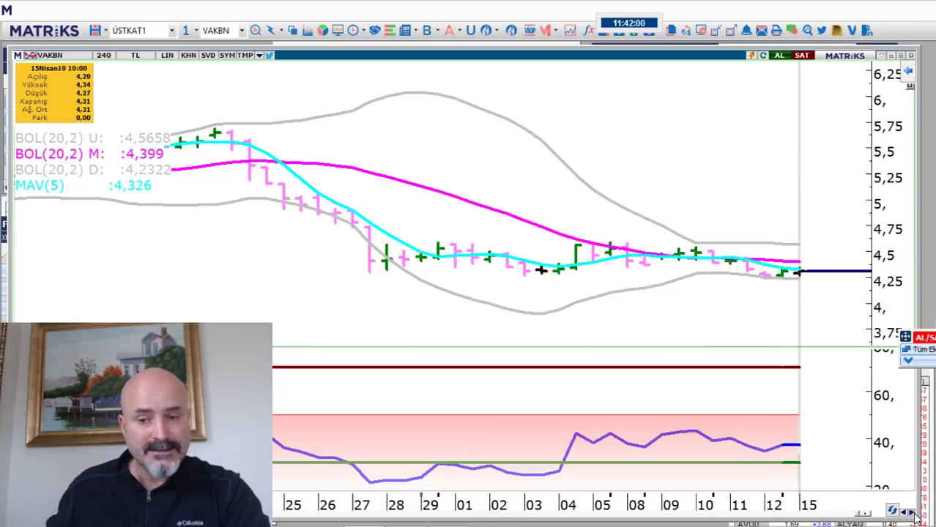
key(Down)
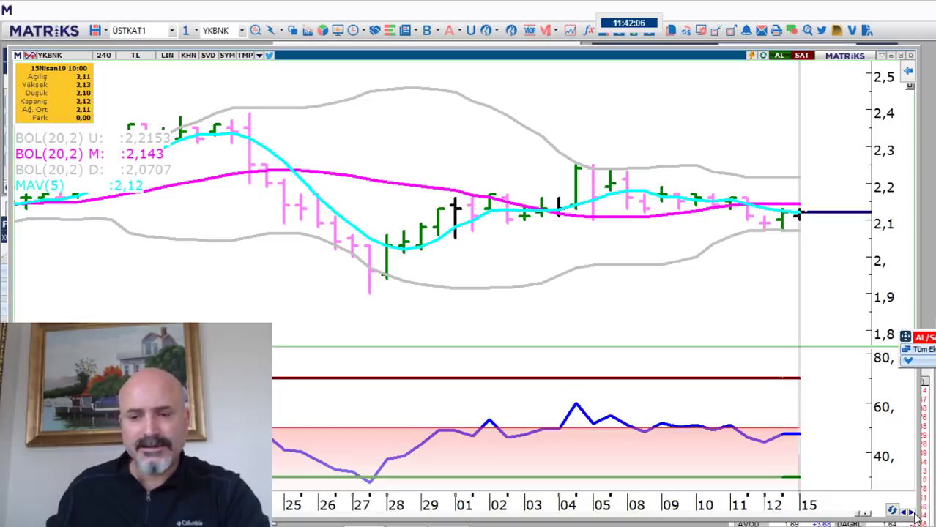
- Switch to Chrome and bring up the already open YouTube channel page
mouse_move(320, 514)
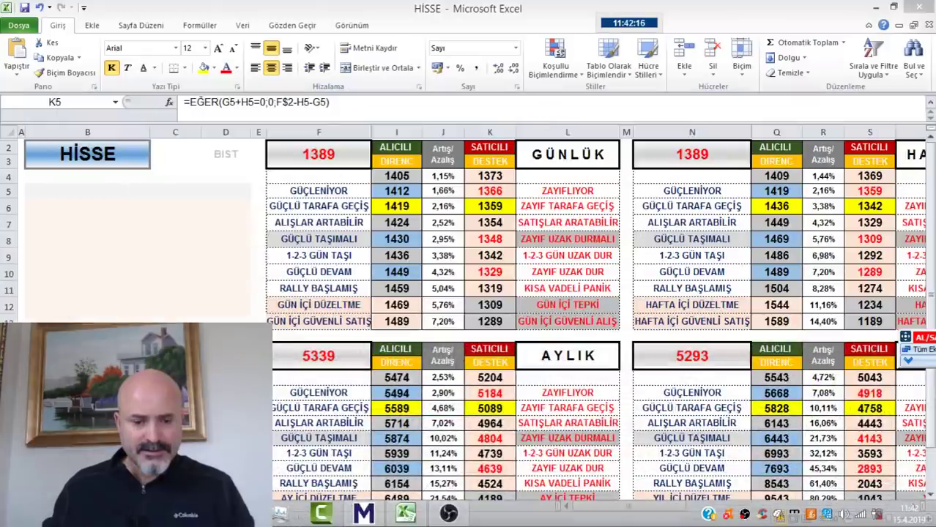
key(alt+Tab)
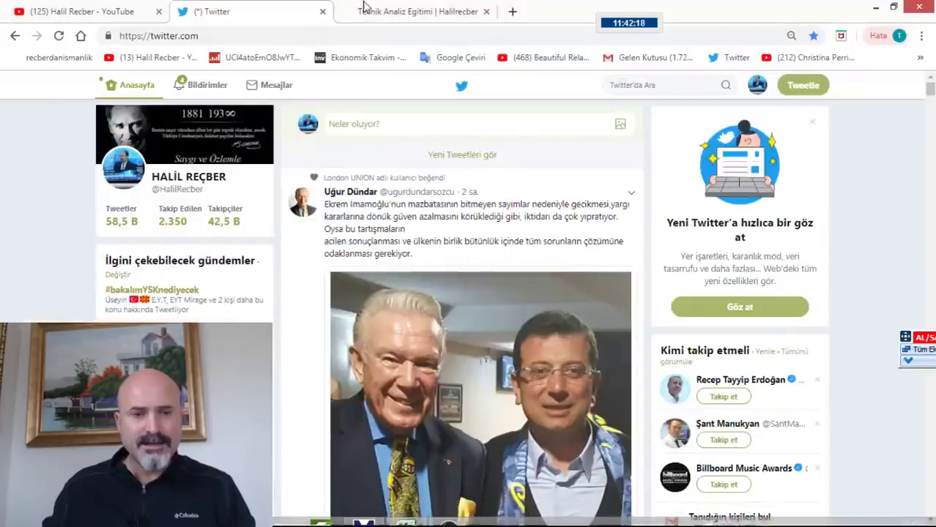
click(114, 17)
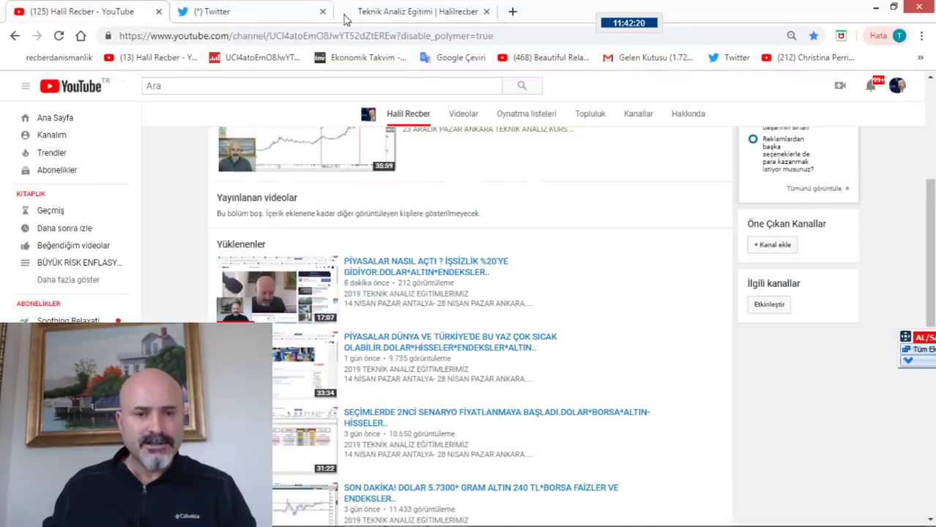